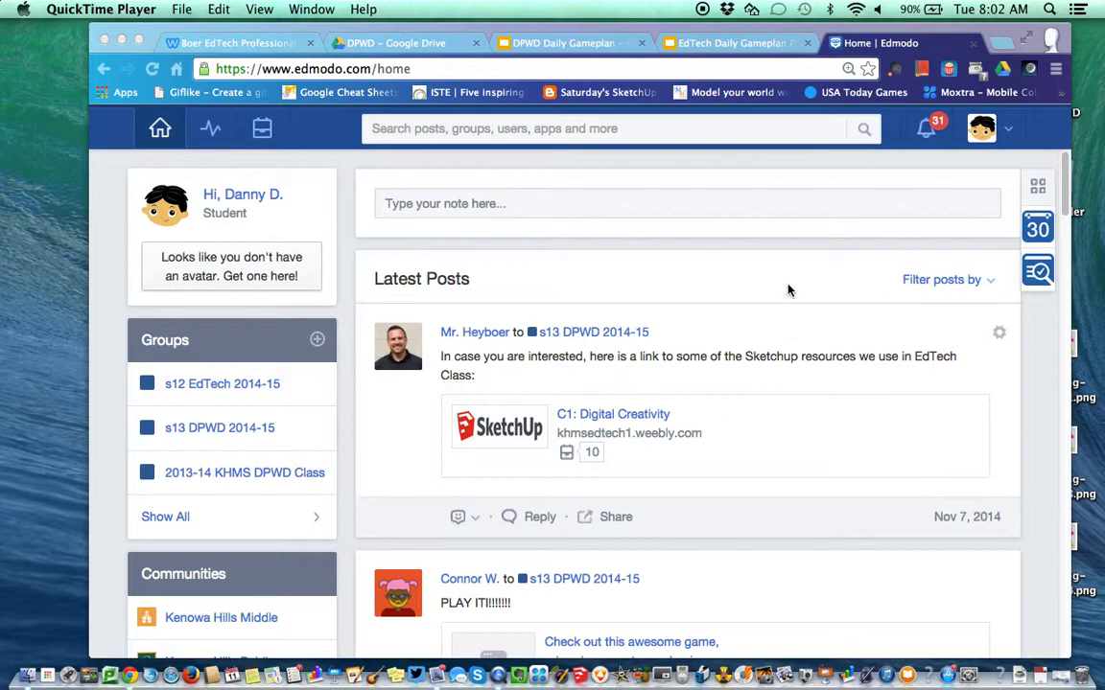
Bring the browser forward and open Edmodo's apps panel to launch Flashcards.
click(1036, 193)
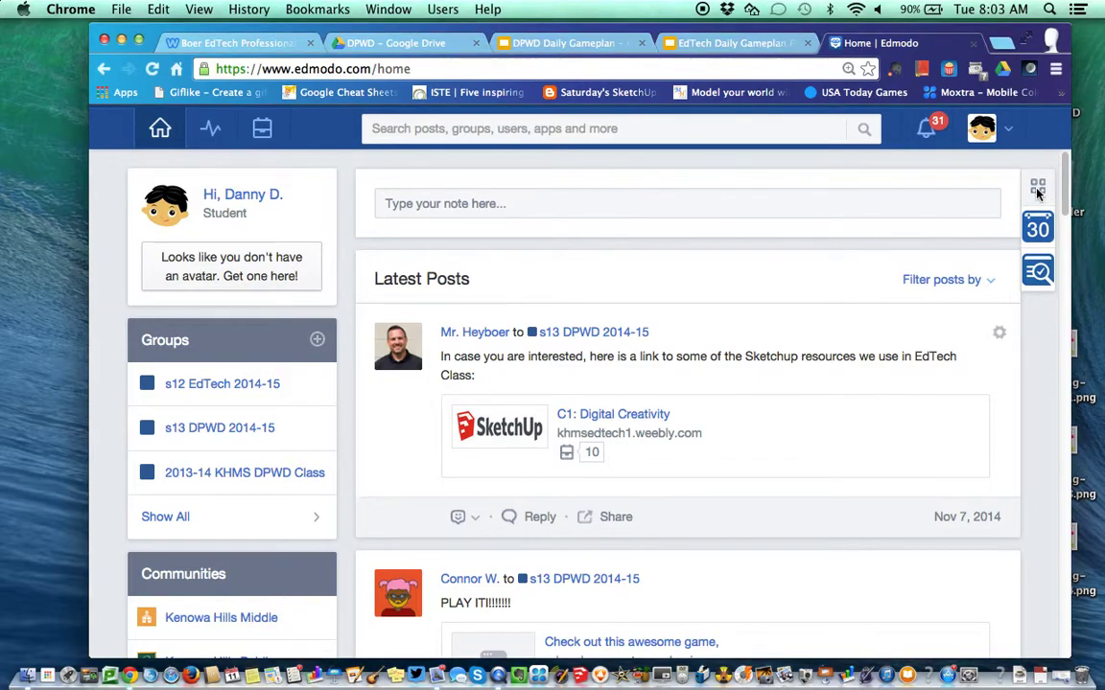
click(1037, 193)
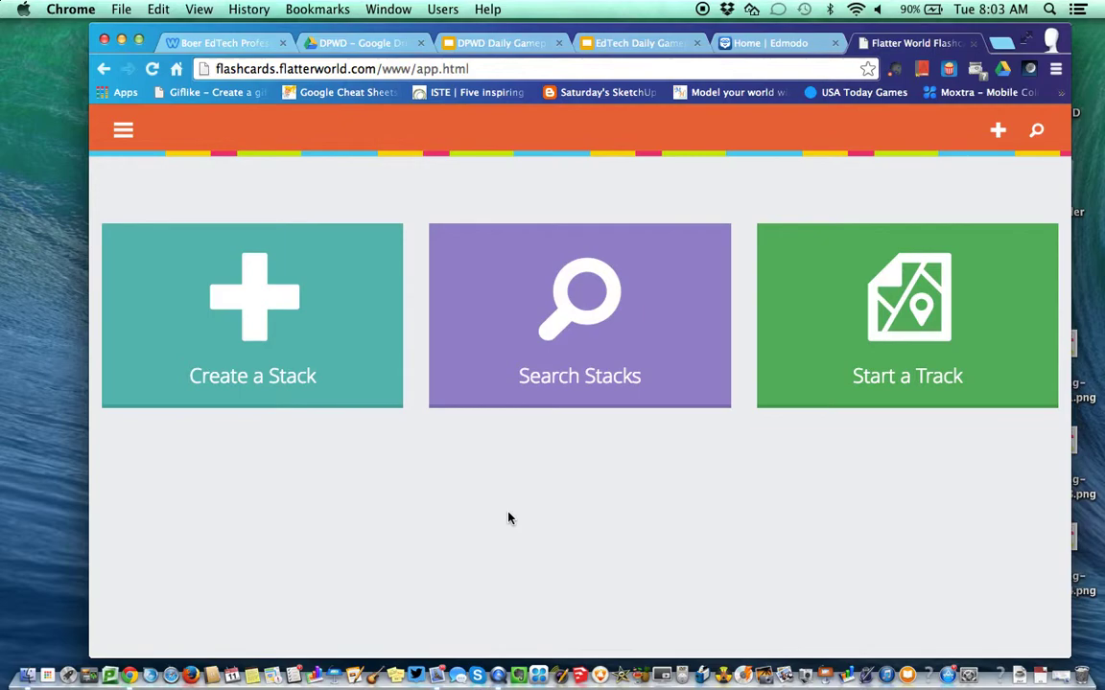
Check and dismiss the side menu, then choose Create a Stack.
click(123, 128)
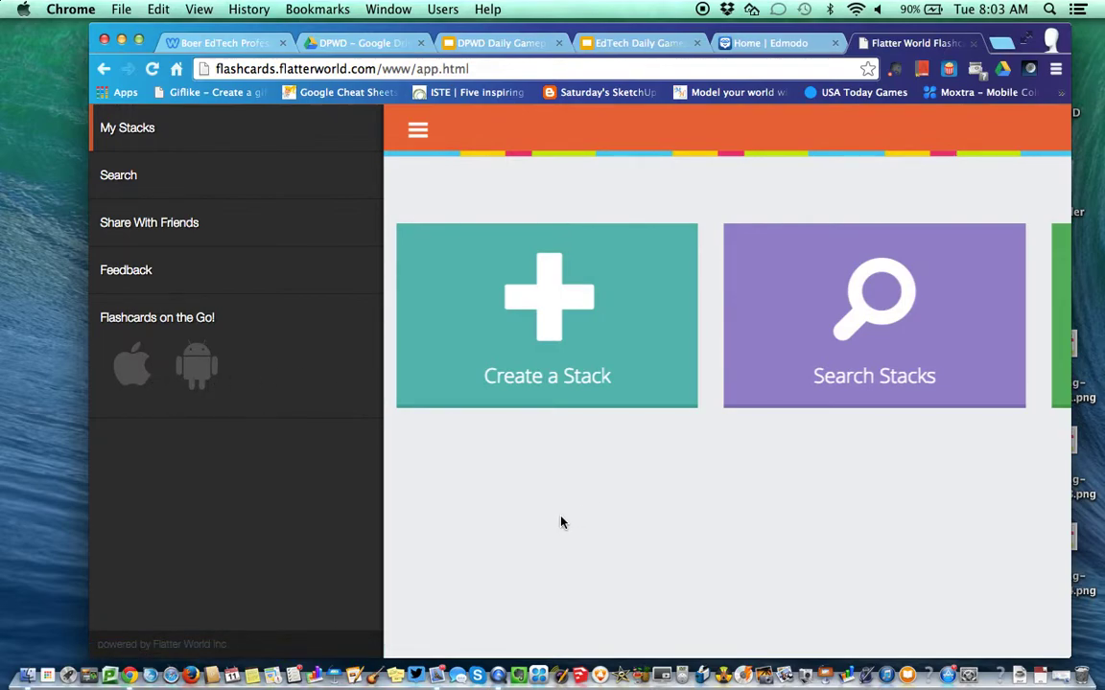
click(555, 484)
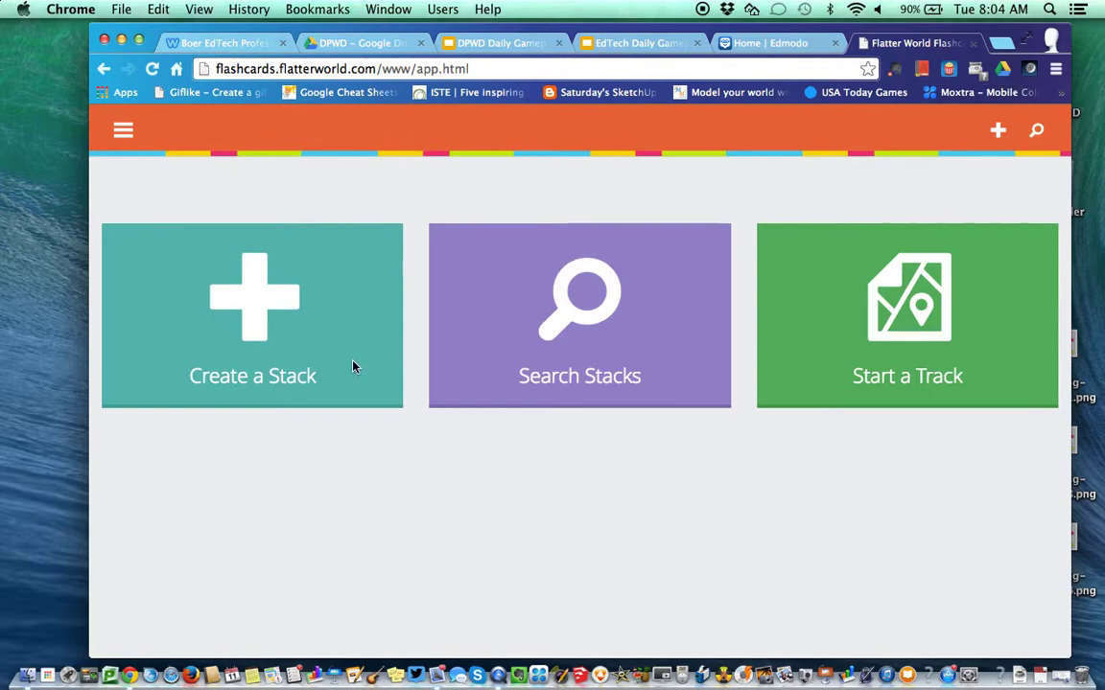
click(243, 337)
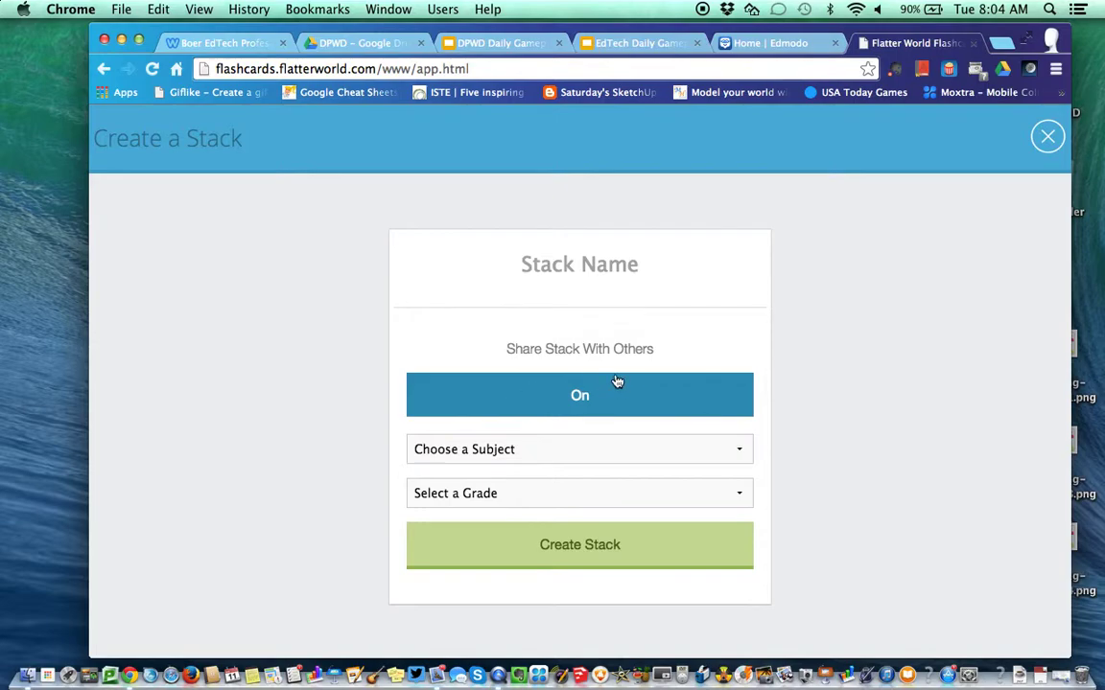
Create stack 'EdTech Module B' with sharing Off, subject Creative Arts and Grade 7.
click(518, 411)
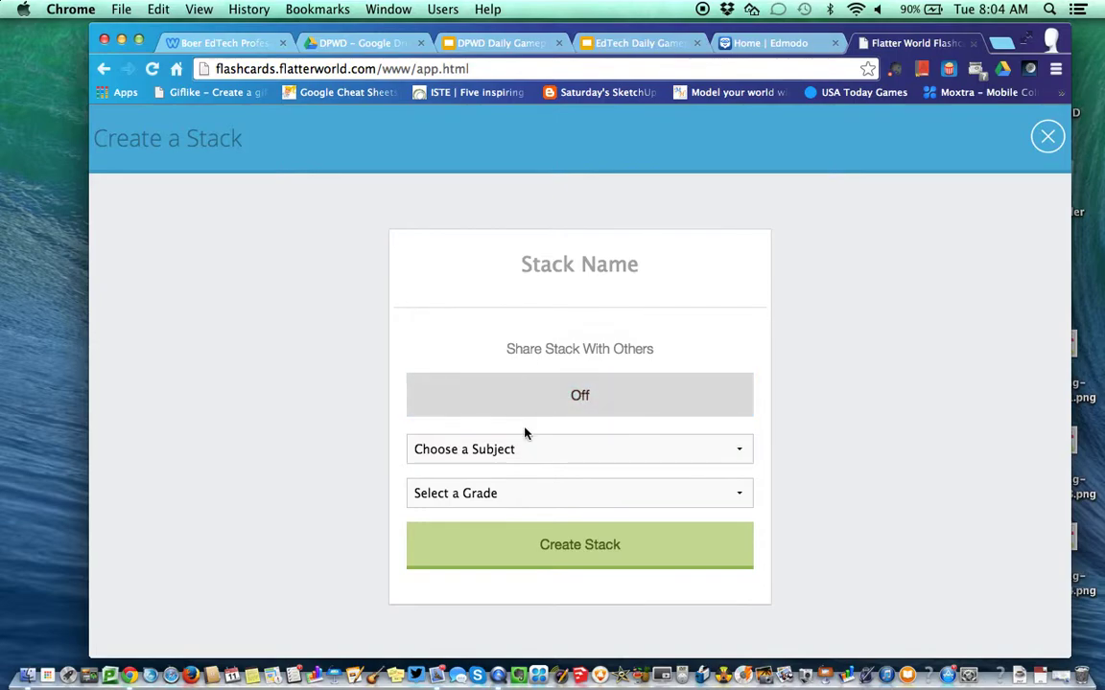
click(523, 449)
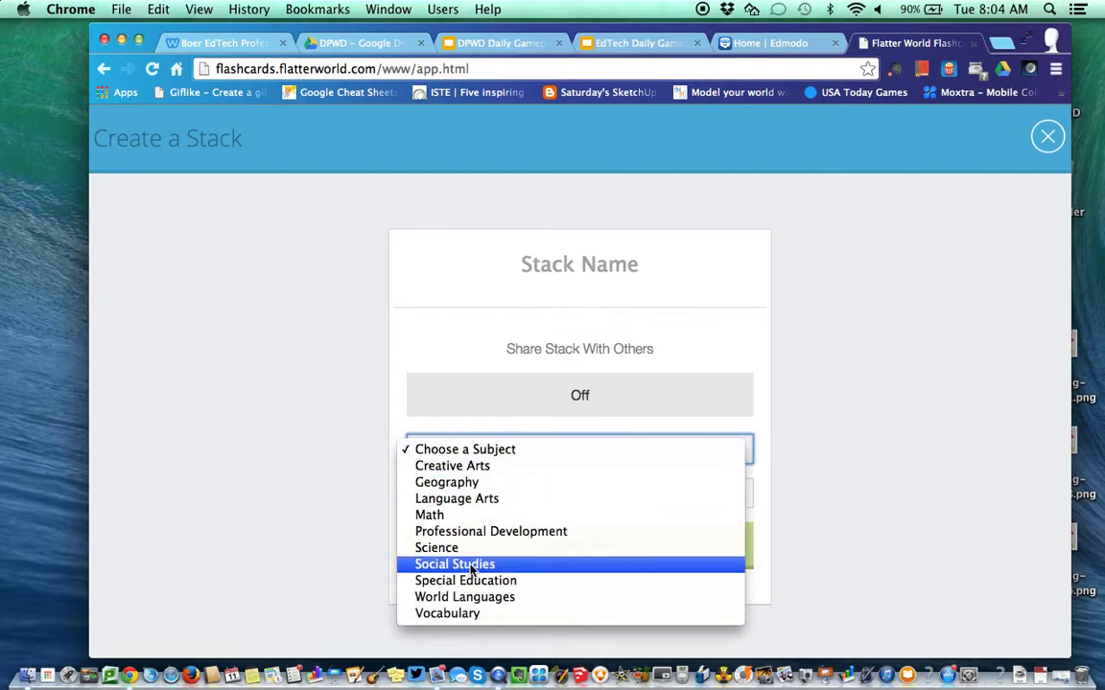
click(471, 473)
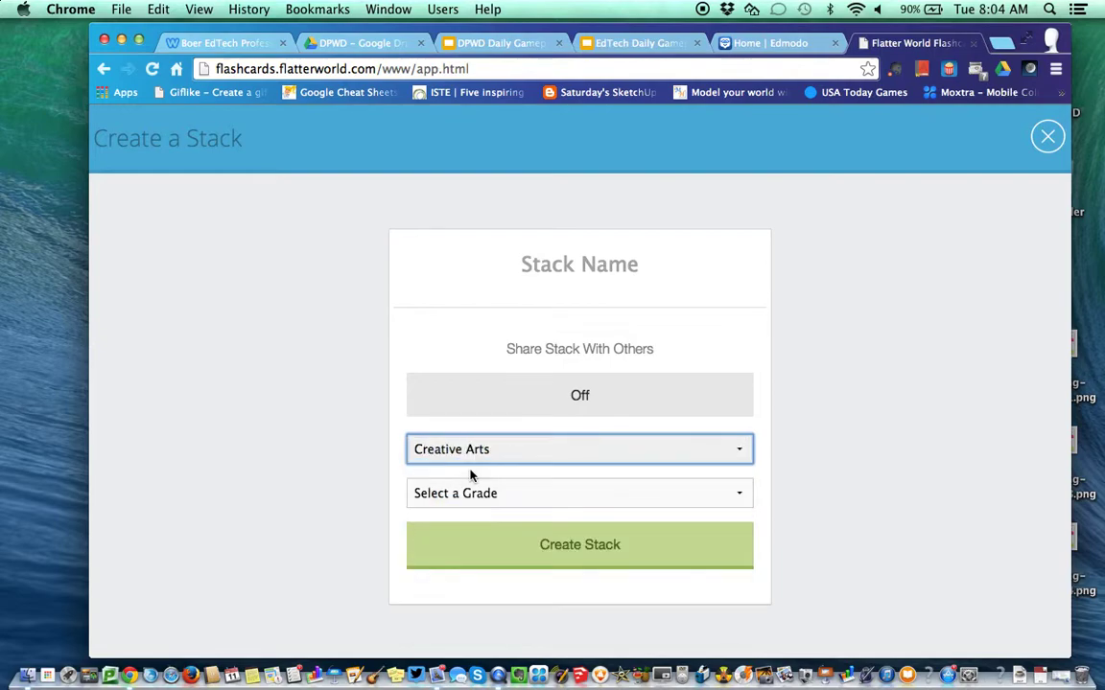
click(474, 464)
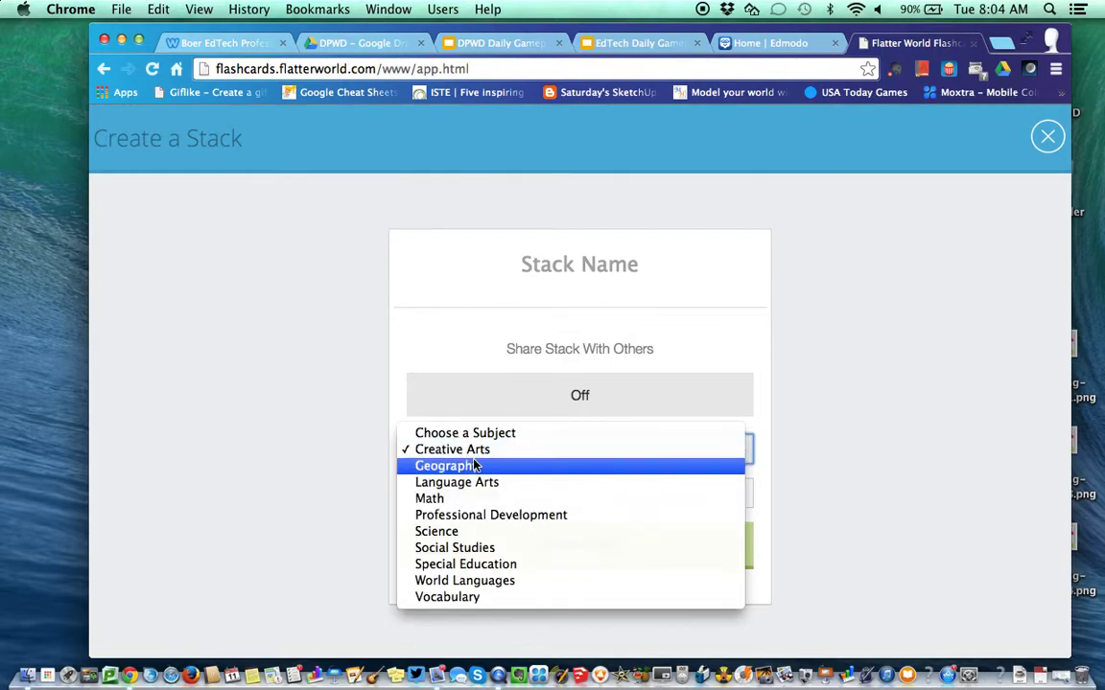
key(Escape)
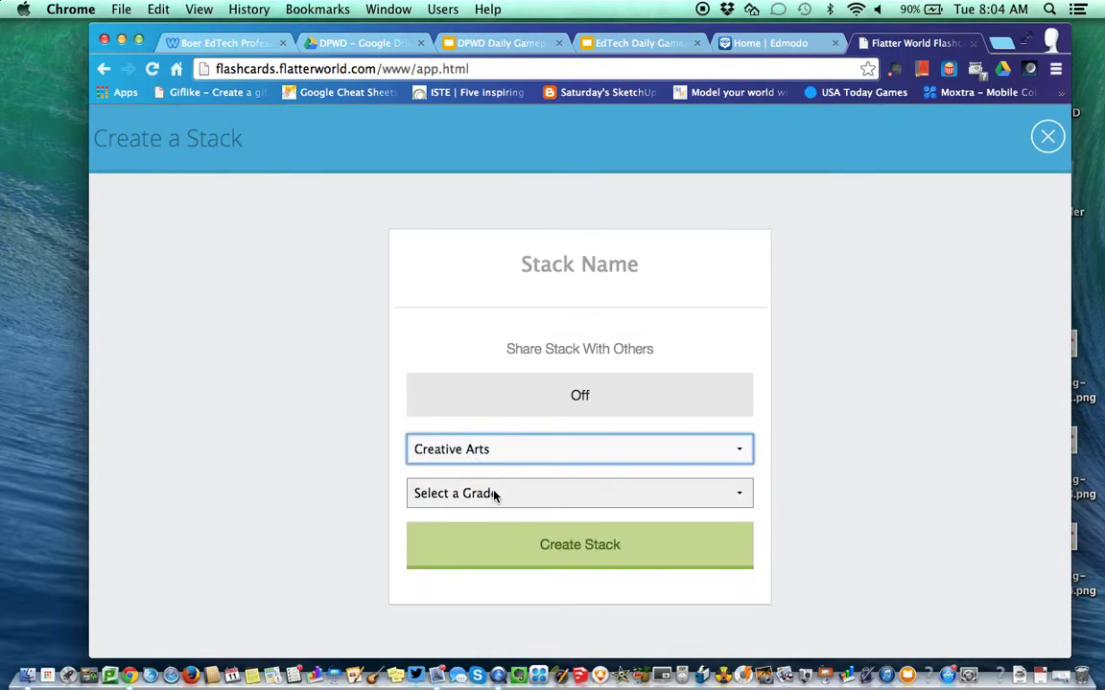
click(493, 493)
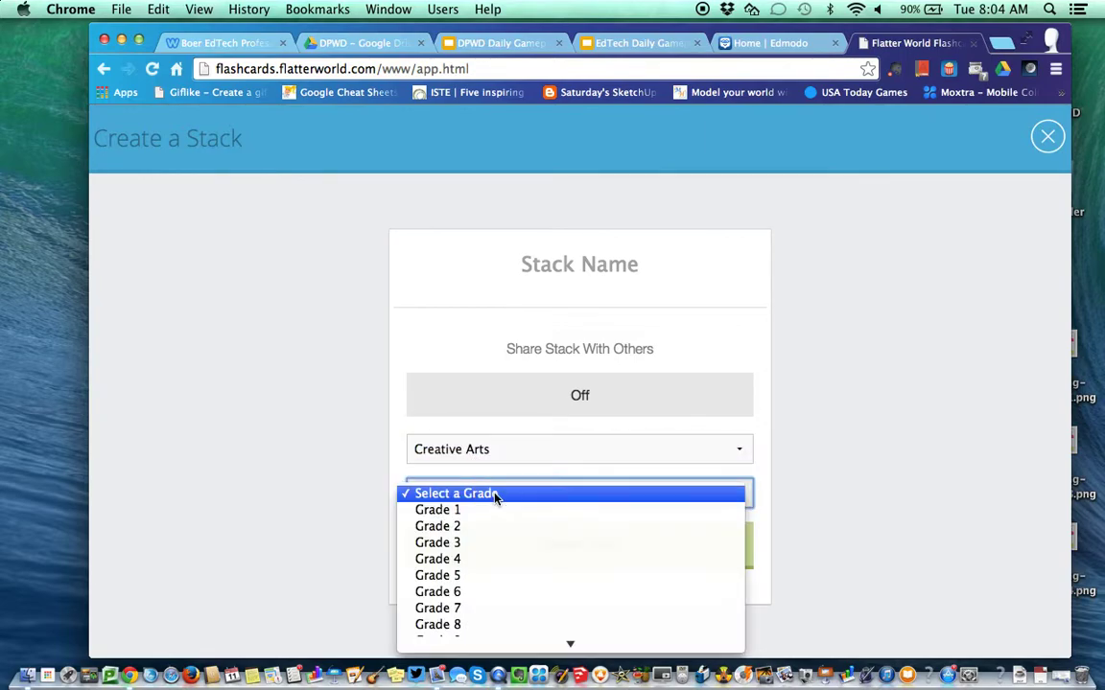
click(495, 608)
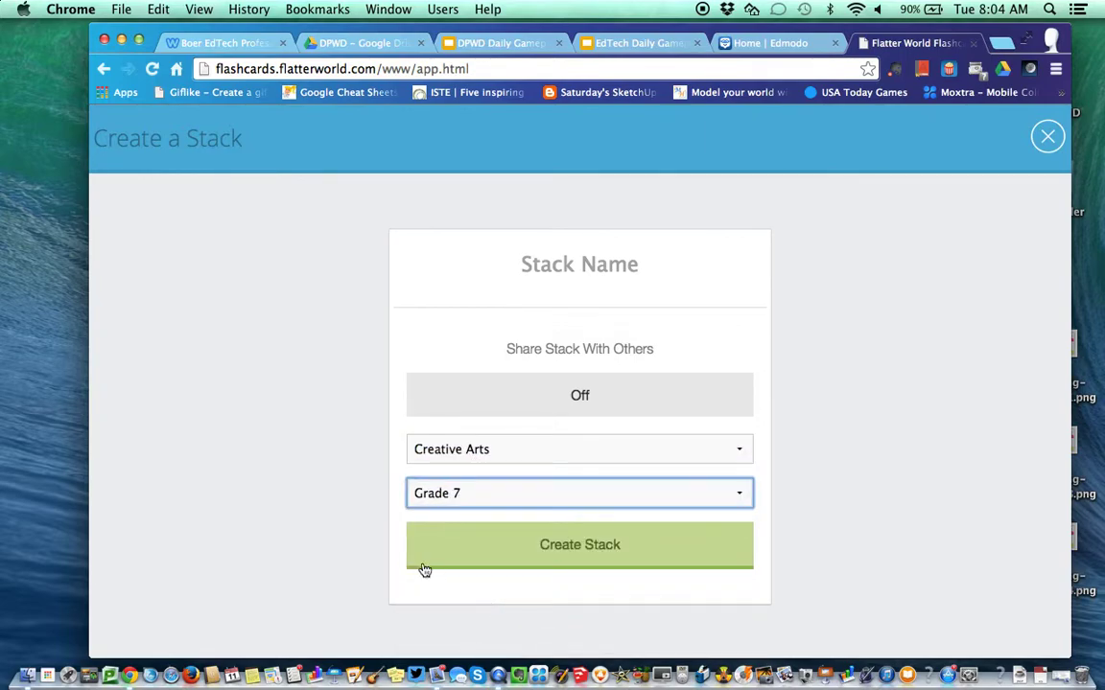
click(516, 548)
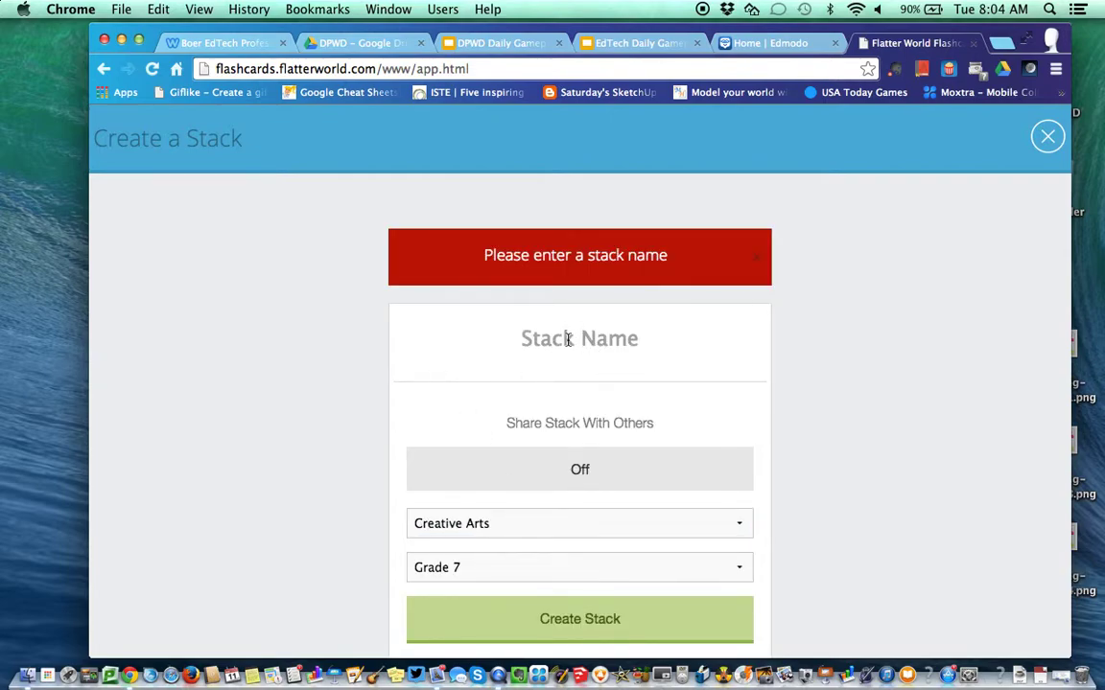
text(EdTech)
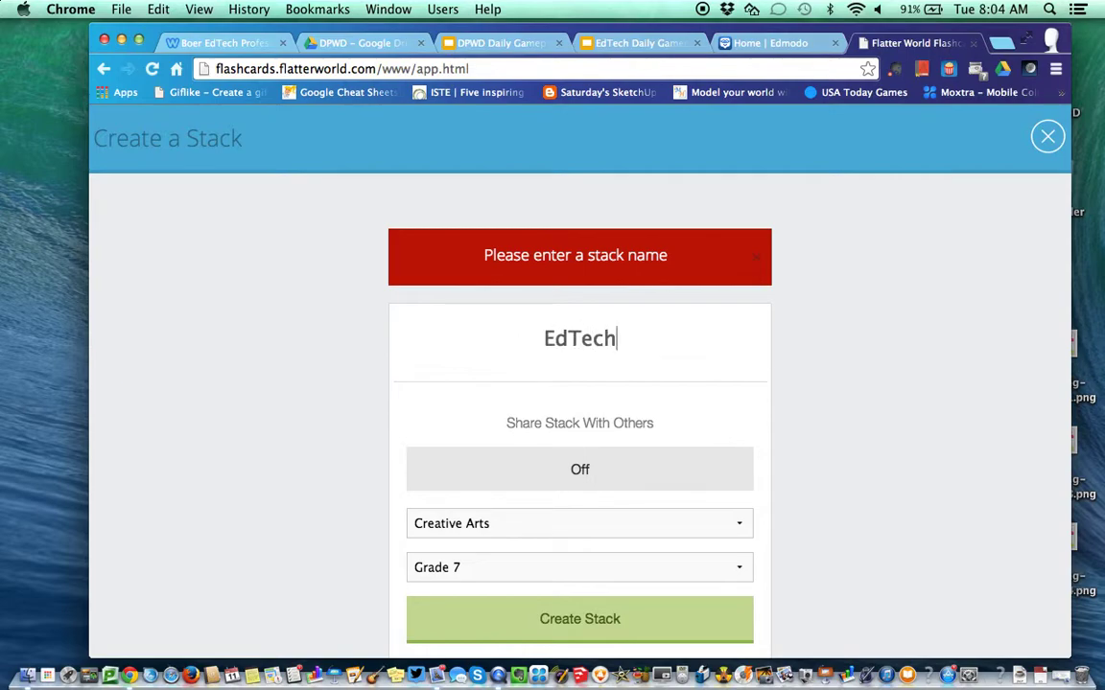
text( Module )
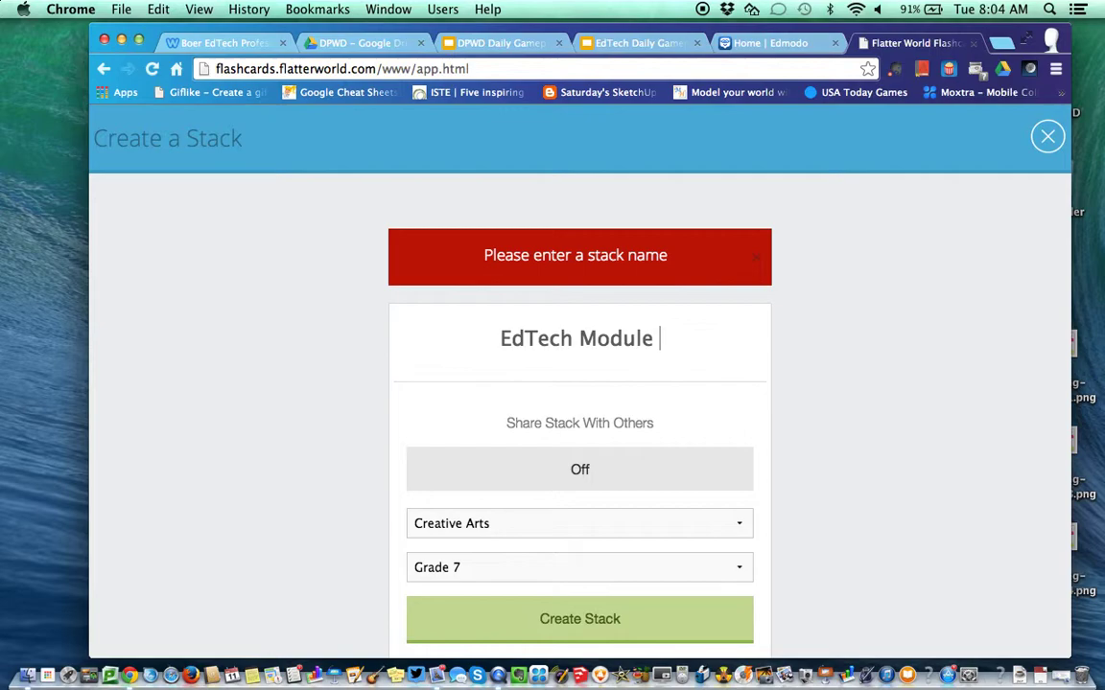
text(B)
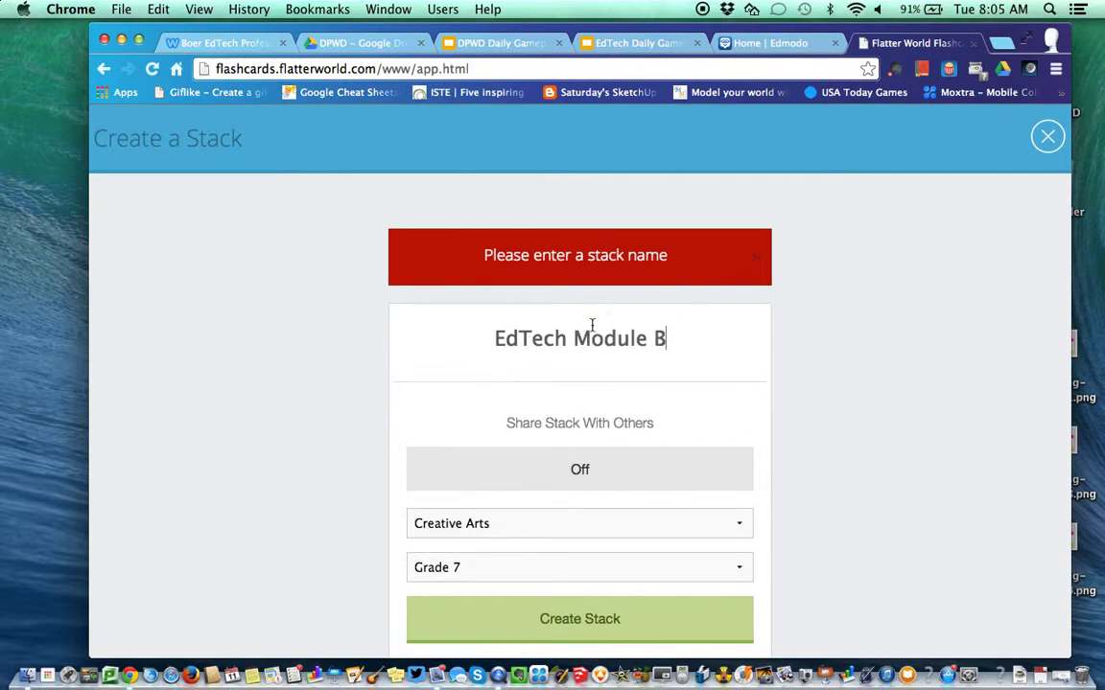
click(601, 627)
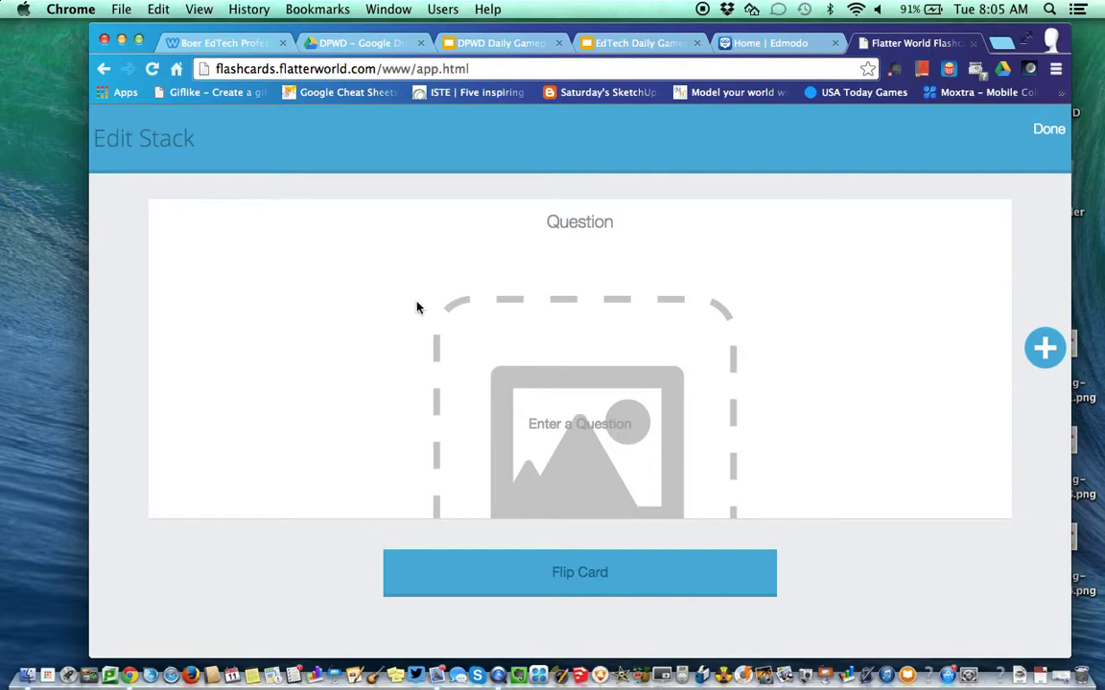
View the s12 EdTech 2014-15 group in Edmodo, then start a new browser tab.
click(744, 48)
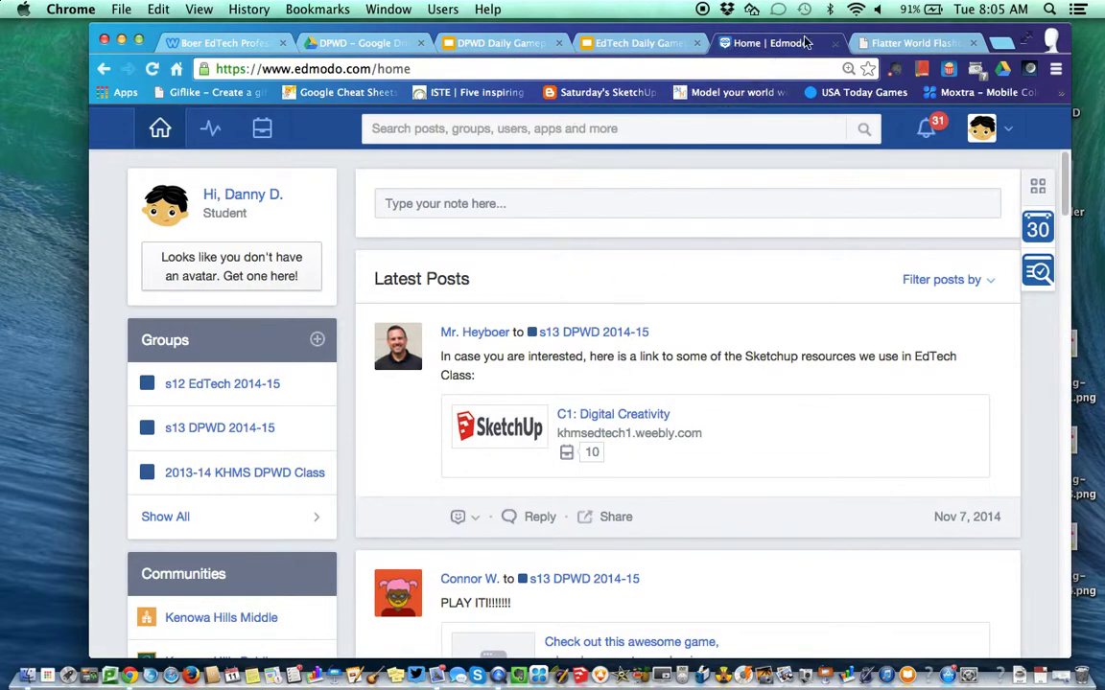
click(221, 384)
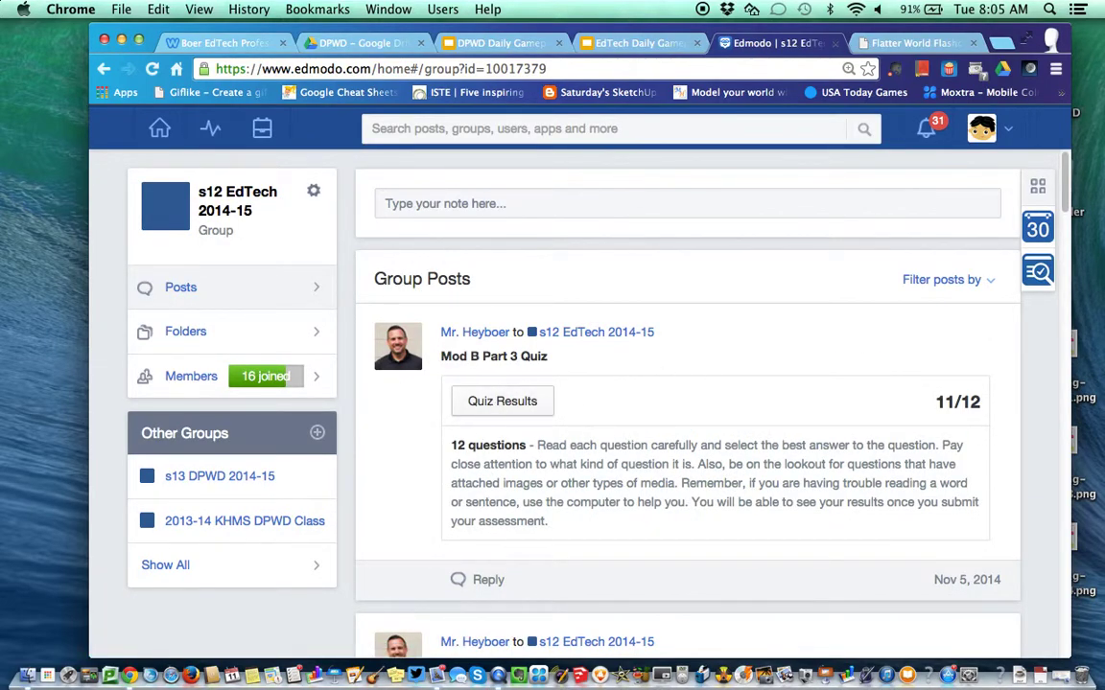
click(1000, 44)
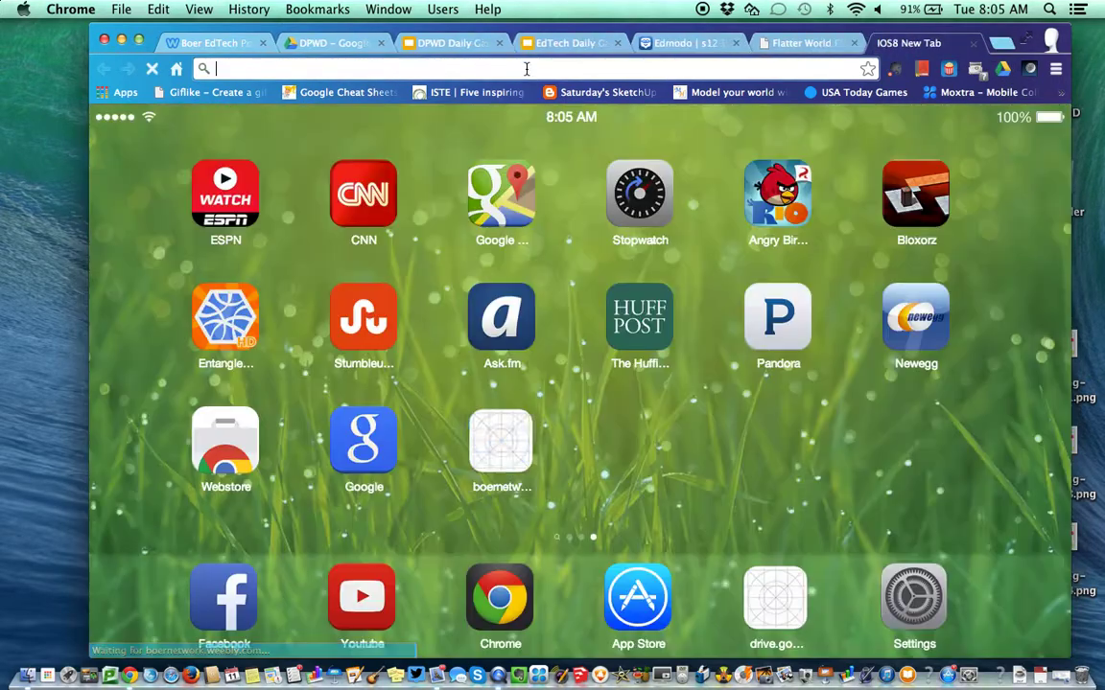
Load khmsedtech1.weebly.com and browse its B1: Digital Audio Intro lesson page.
text(khmsedtech1.weebly.com)
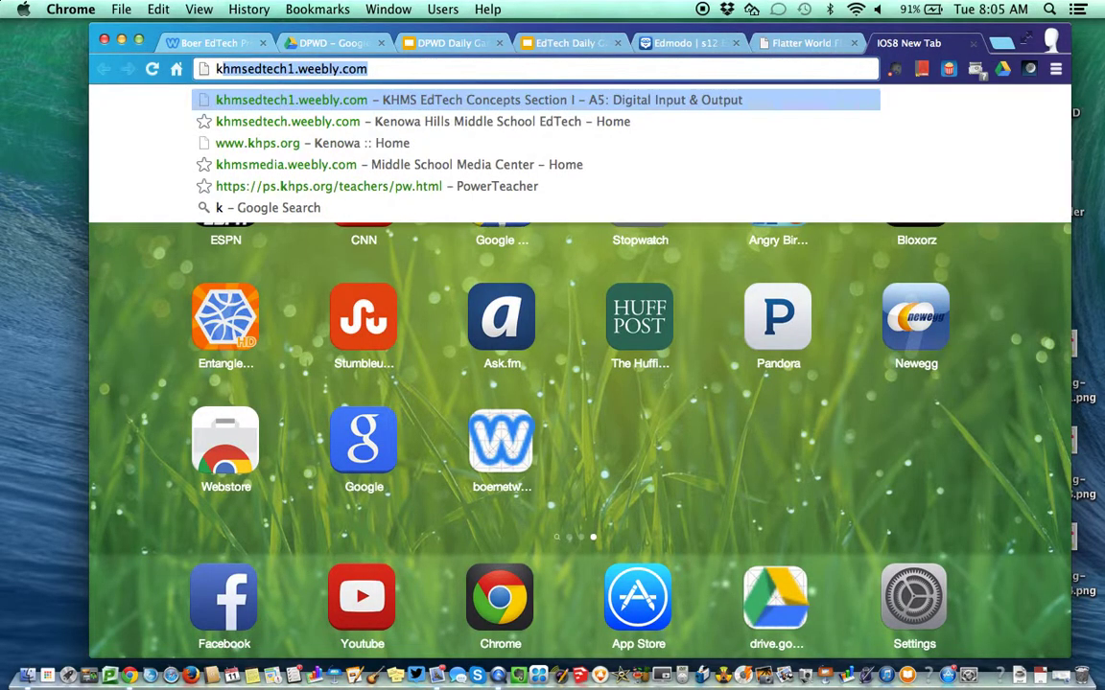
key(Return)
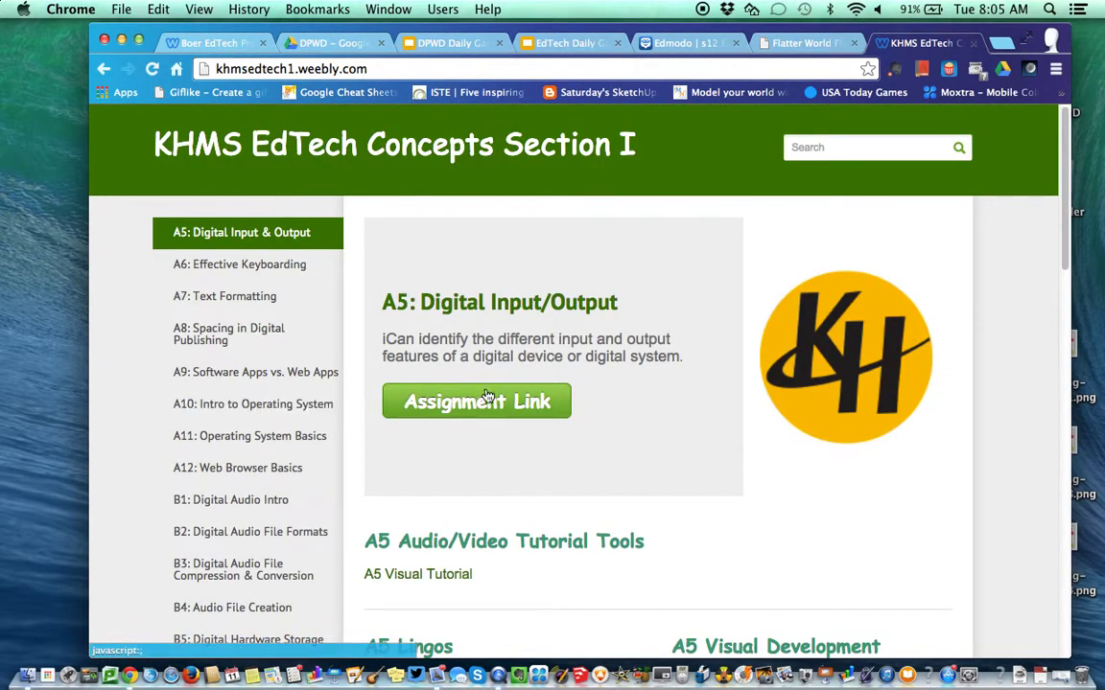
scroll(240, 403, down, 5)
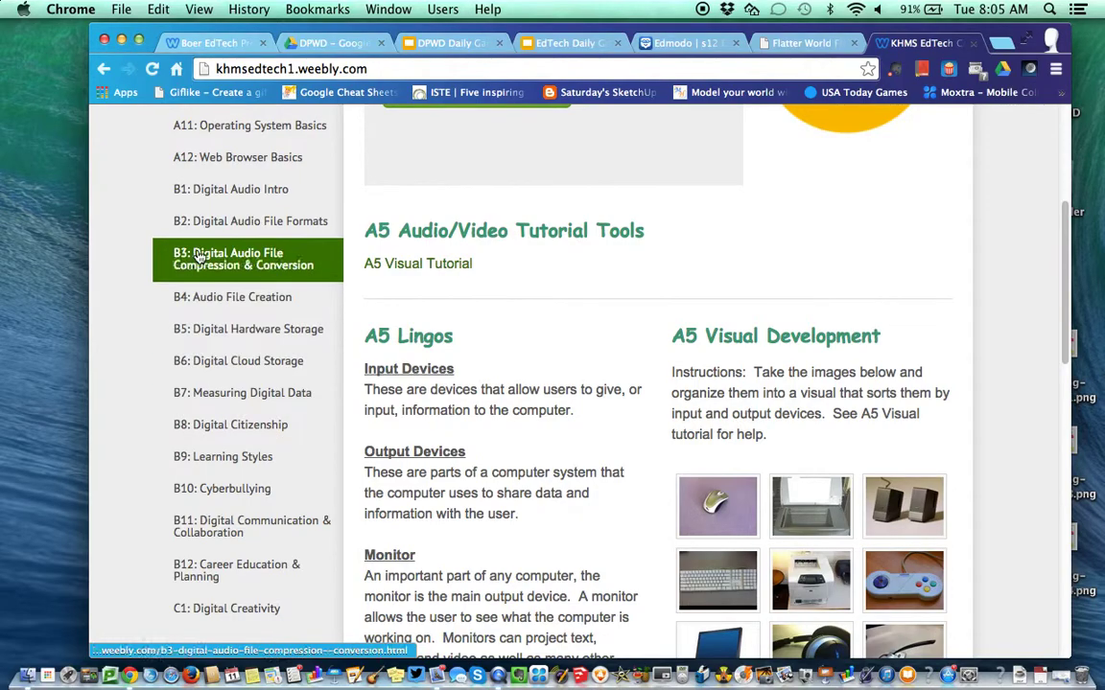
click(202, 189)
scroll(439, 488, down, 15)
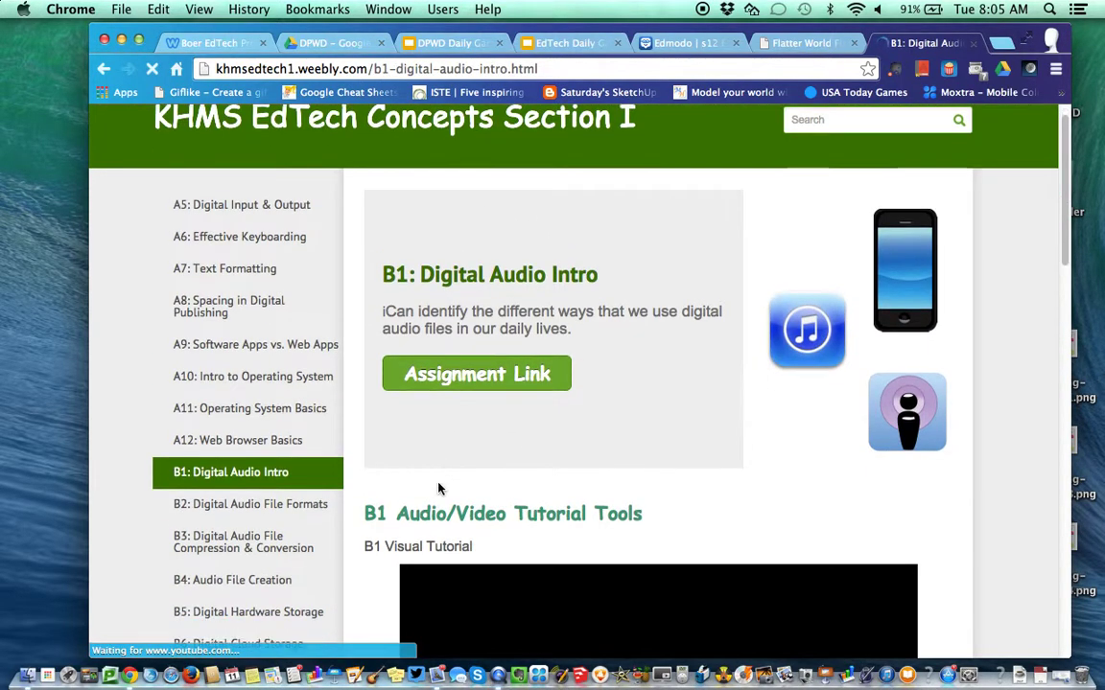
scroll(431, 487, up, 6)
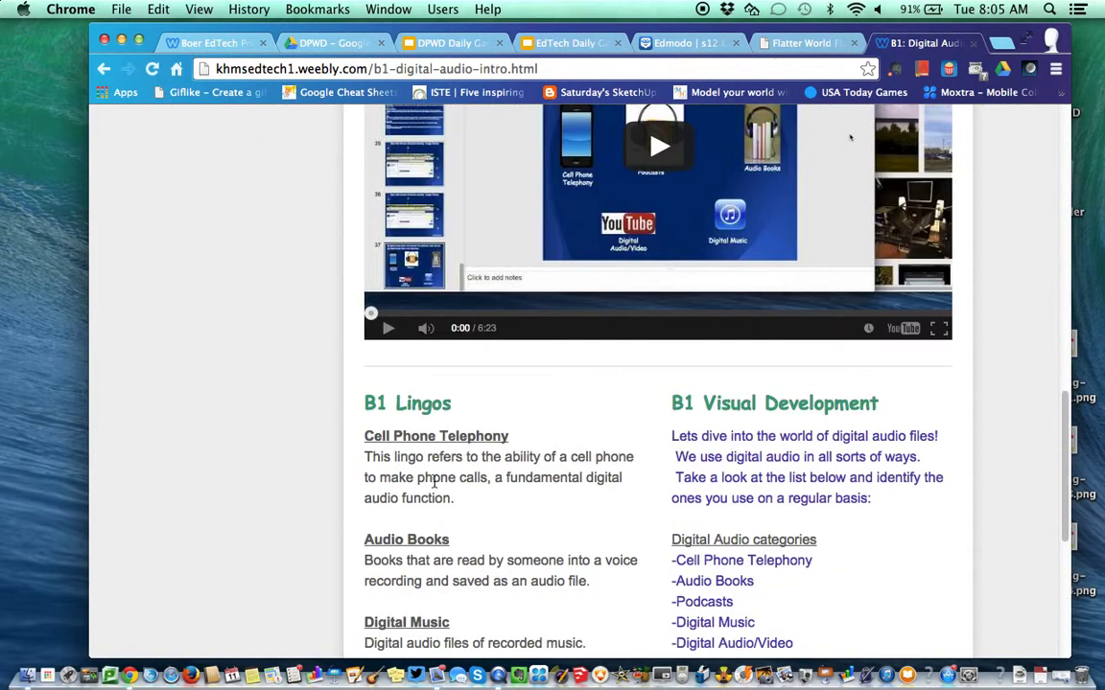
scroll(556, 503, down, 7)
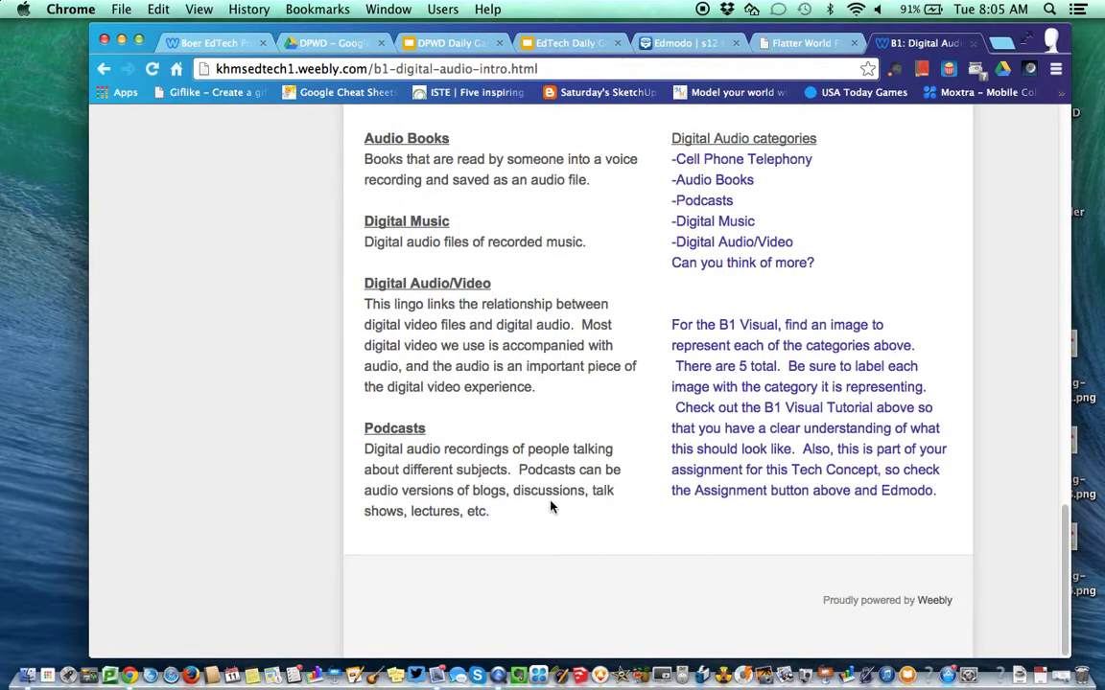
scroll(548, 508, up, 7)
scroll(451, 508, up, 7)
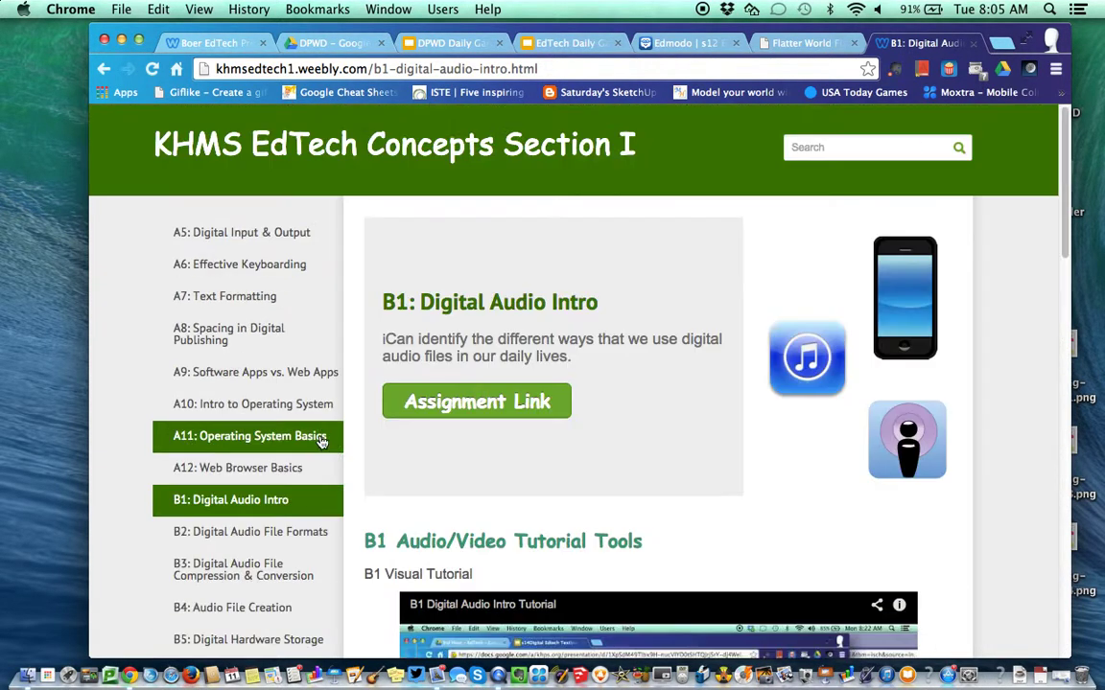
Open the Mod B Part 3 Quiz results and select question 1's wording.
click(670, 45)
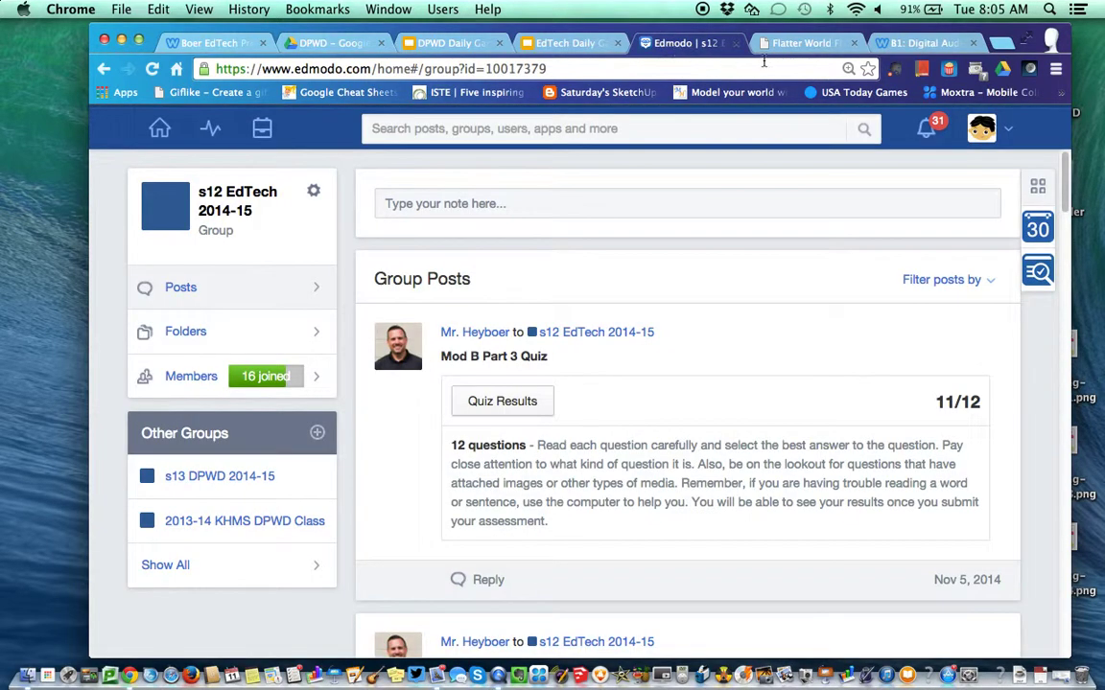
click(500, 403)
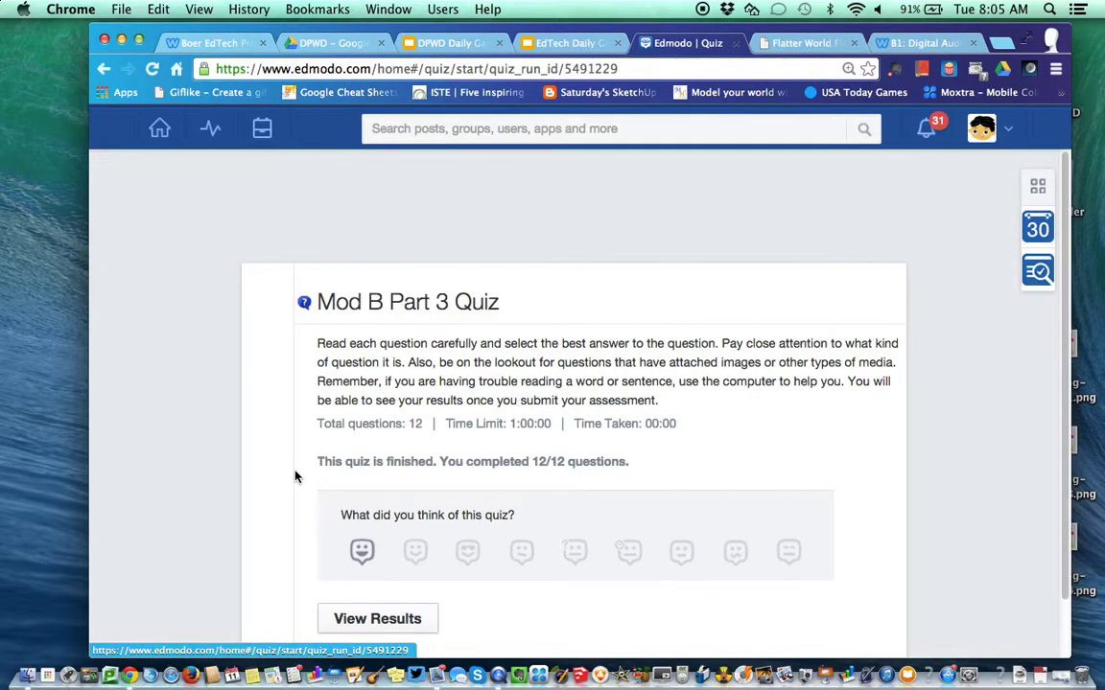
click(366, 560)
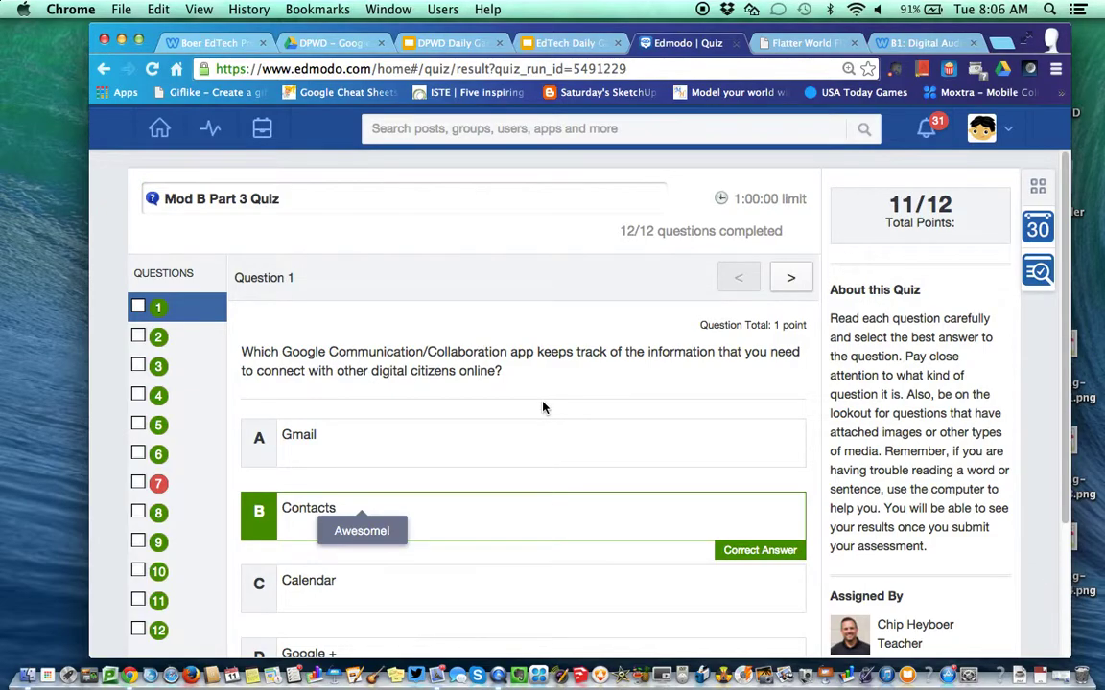
scroll(496, 528, down, 5)
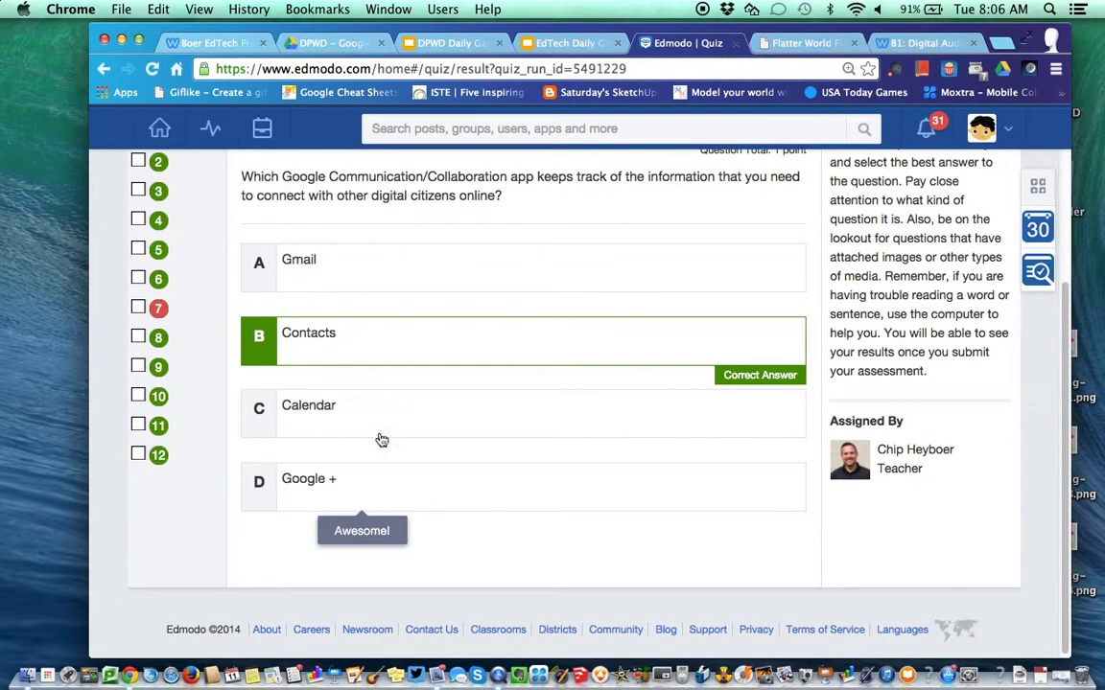
scroll(490, 263, up, 5)
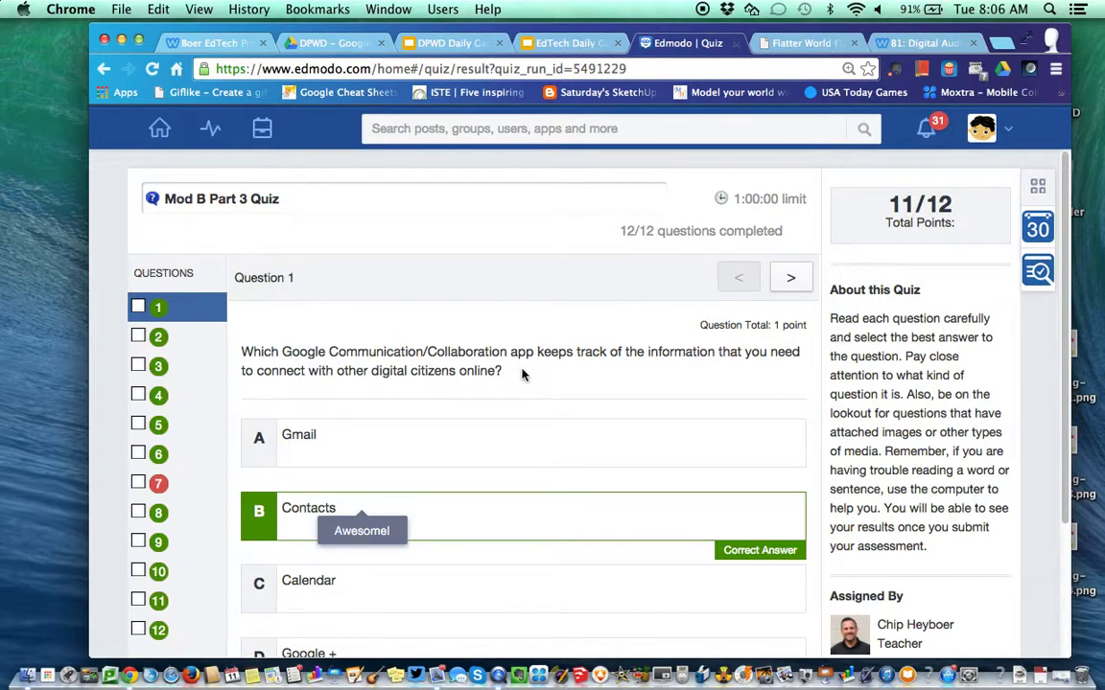
drag(470, 336, 235, 350)
key(super+c)
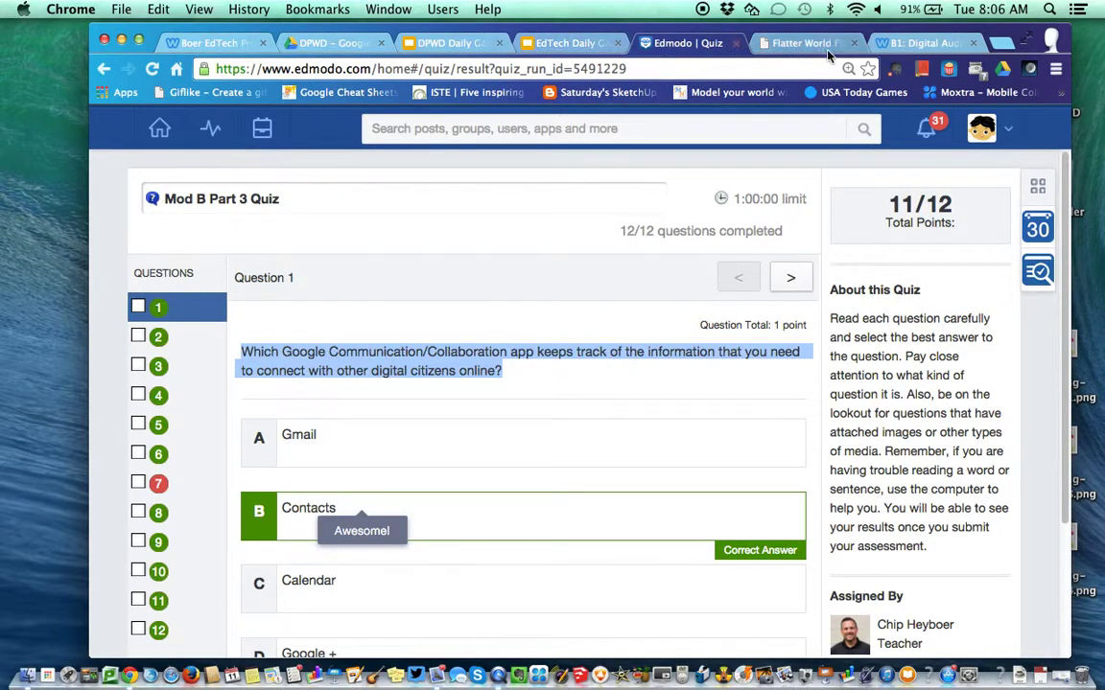
Paste the Google contact-tracking question onto the first card and flip it.
click(792, 46)
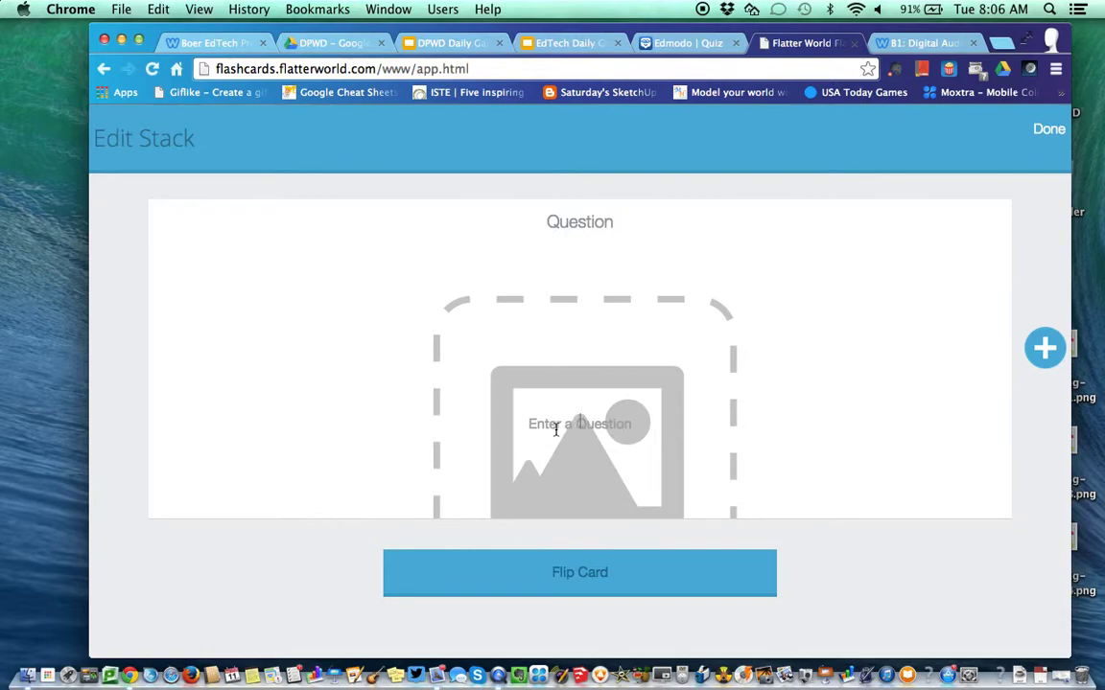
scroll(549, 437, down, 2)
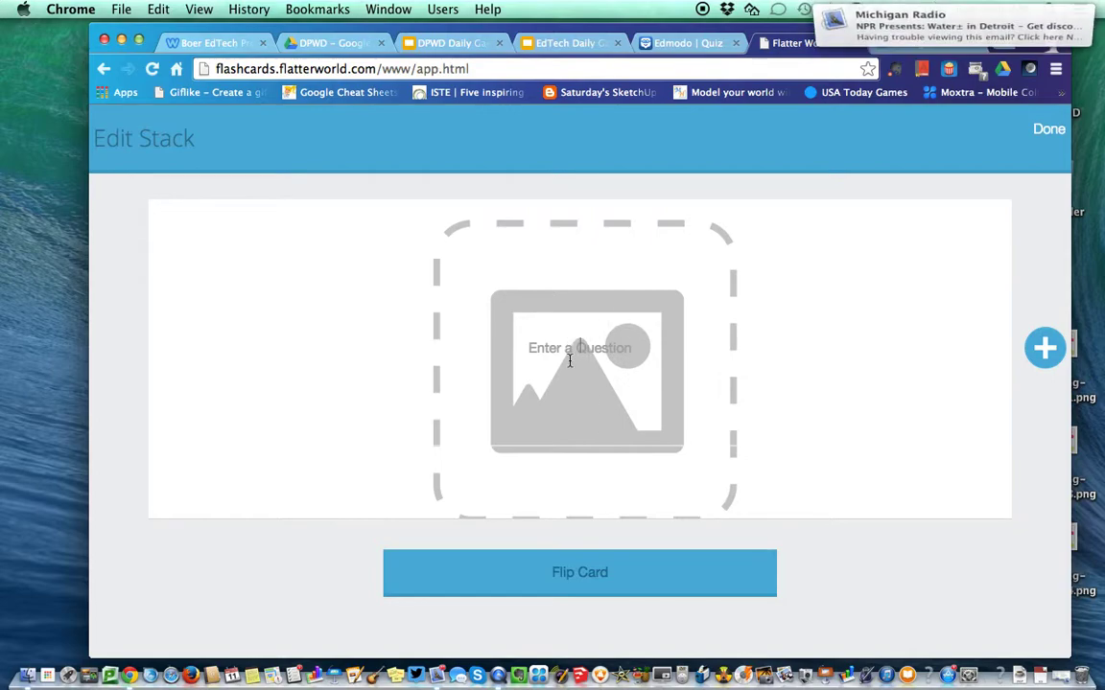
key(super+v)
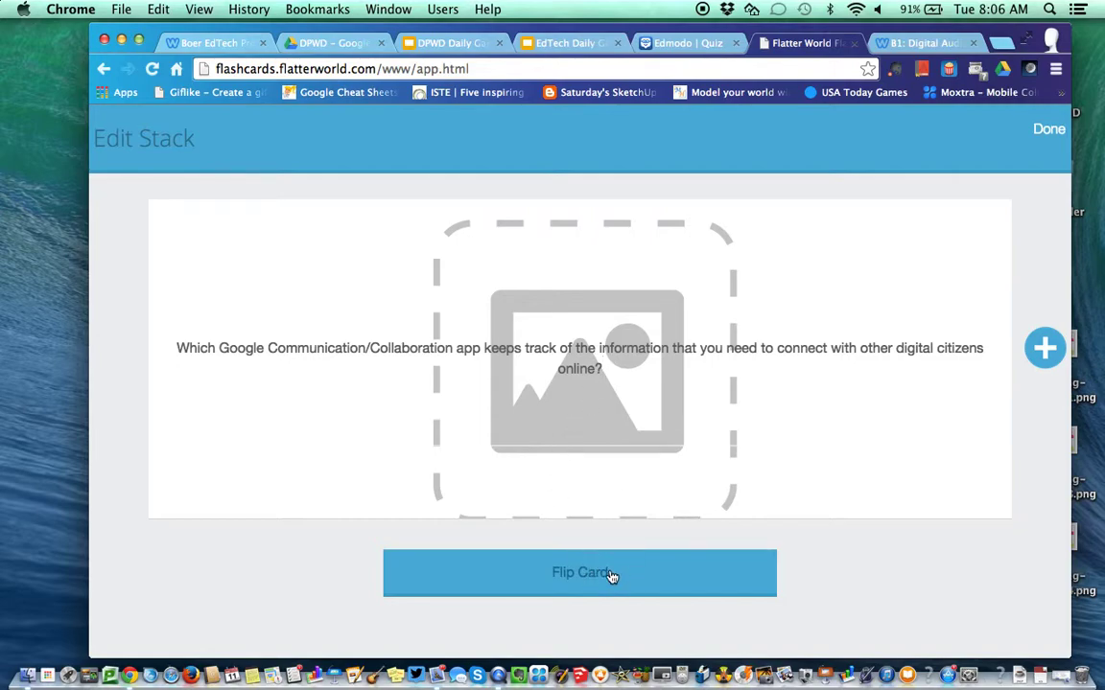
click(614, 566)
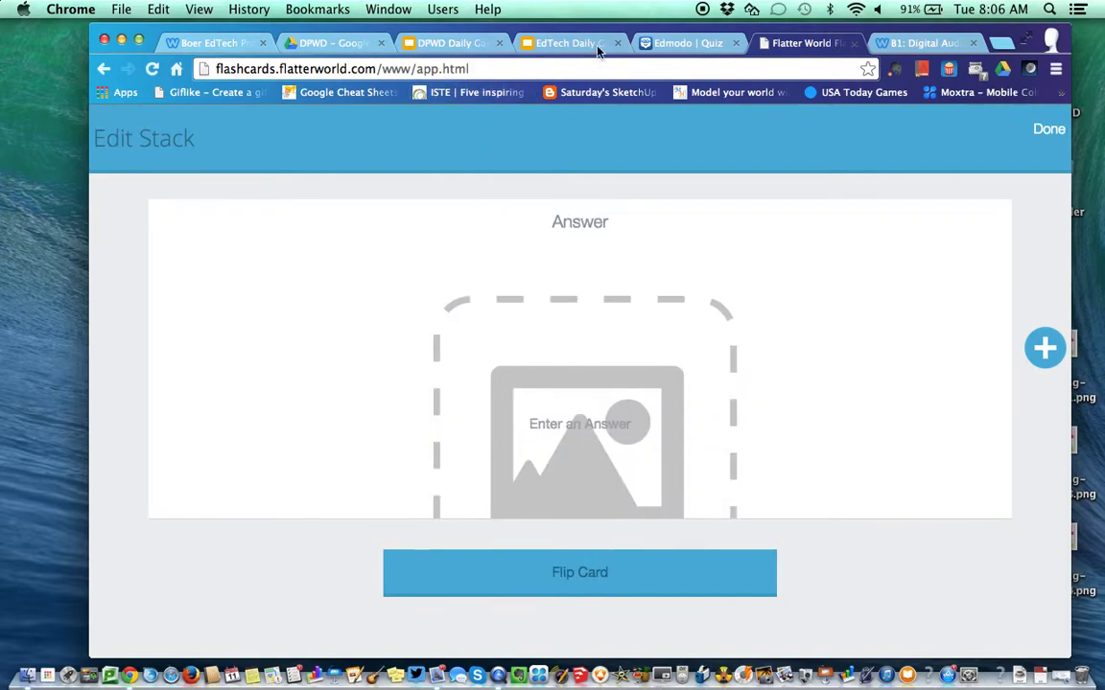
Copy Contacts from the quiz results as the card's answer, then view the Digital Audio page.
click(664, 42)
double_click(292, 516)
key(super+c)
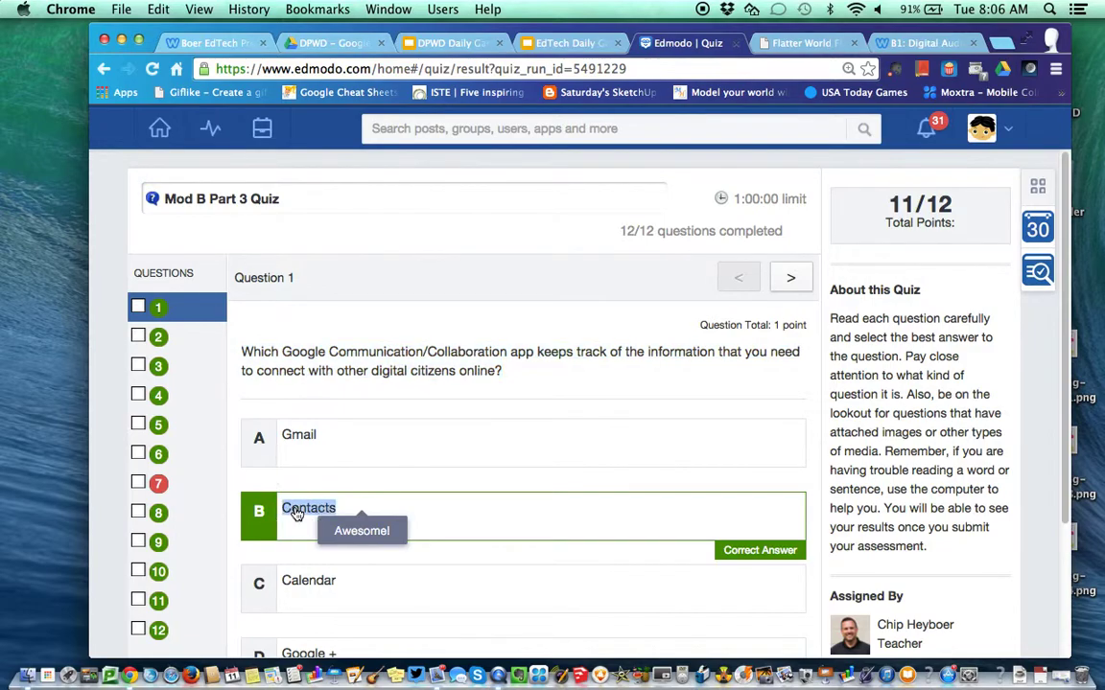
click(801, 42)
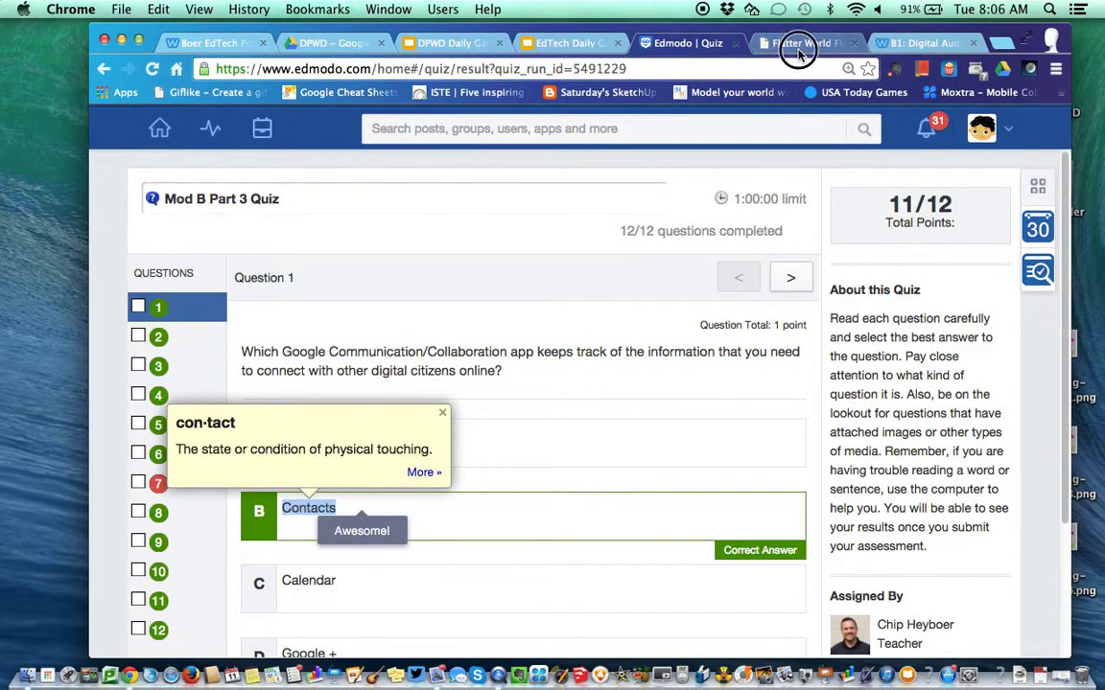
click(610, 424)
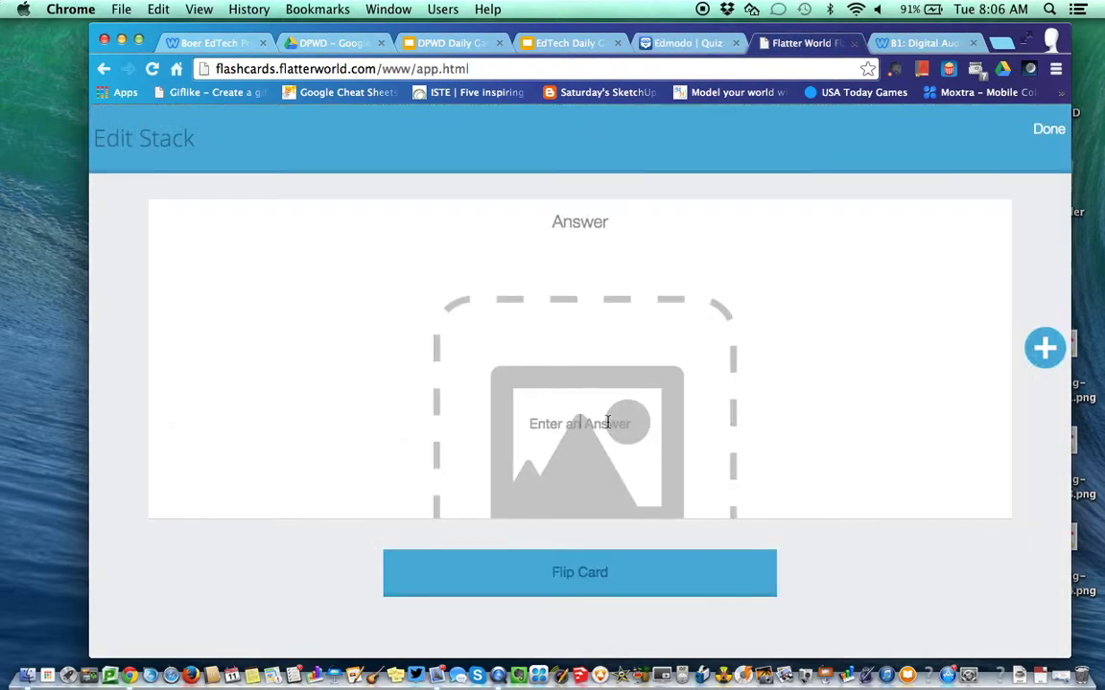
key(super+v)
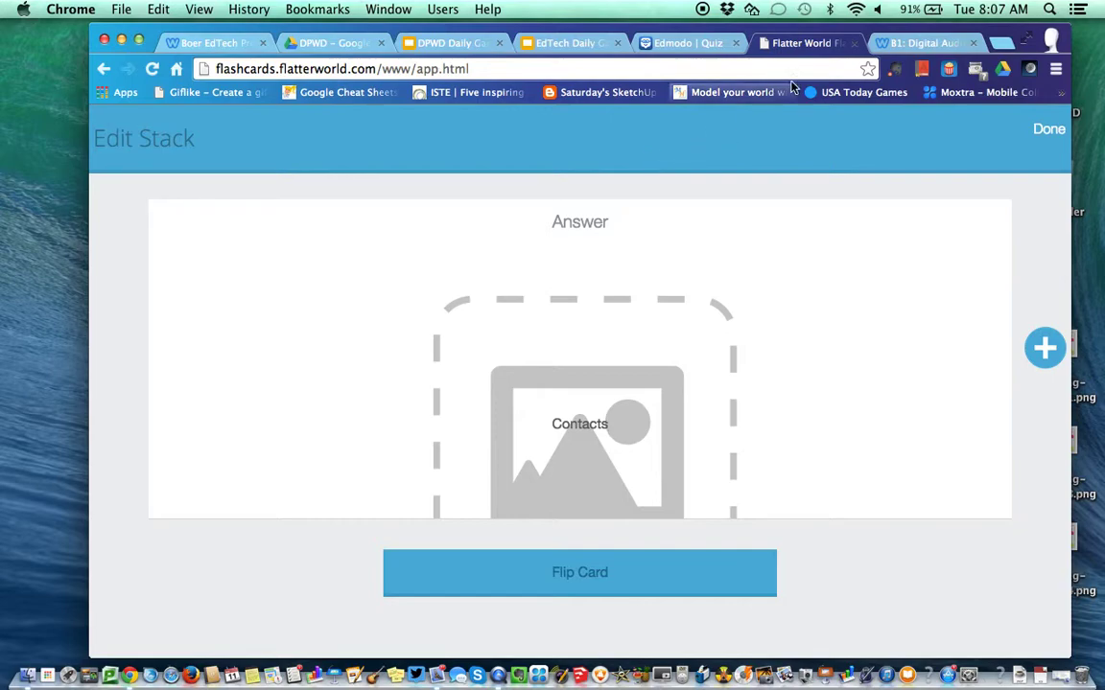
click(884, 42)
scroll(347, 435, down, 15)
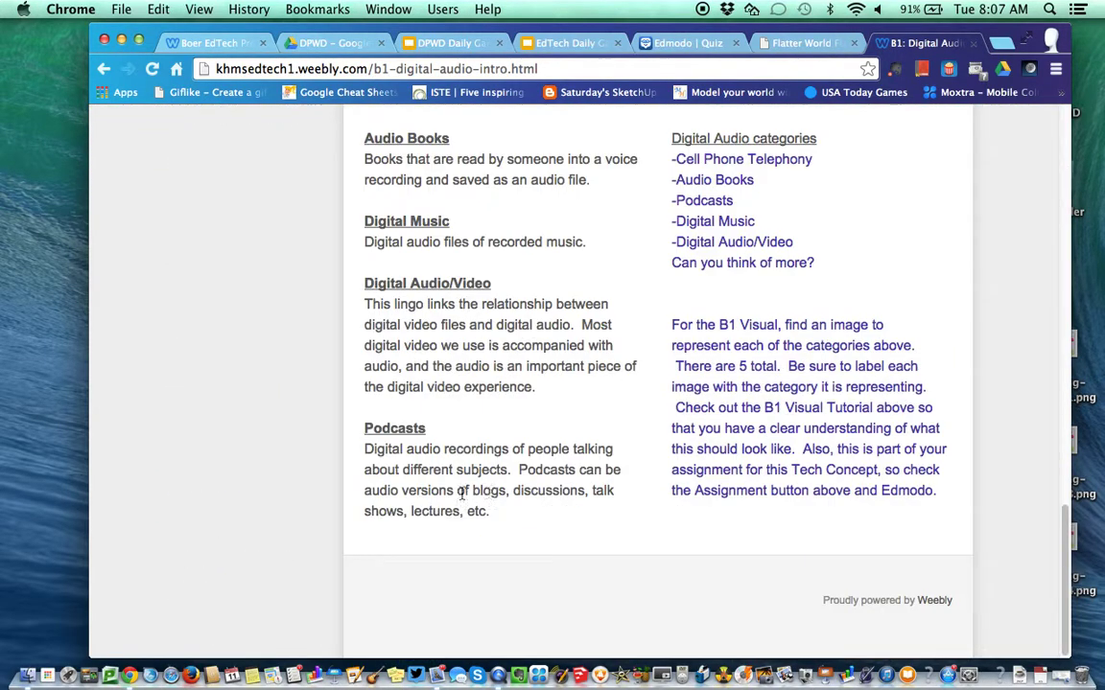
Add a second card with the Podcasts definition as question and 'Podcasts' as answer.
drag(493, 512, 358, 446)
key(super+c)
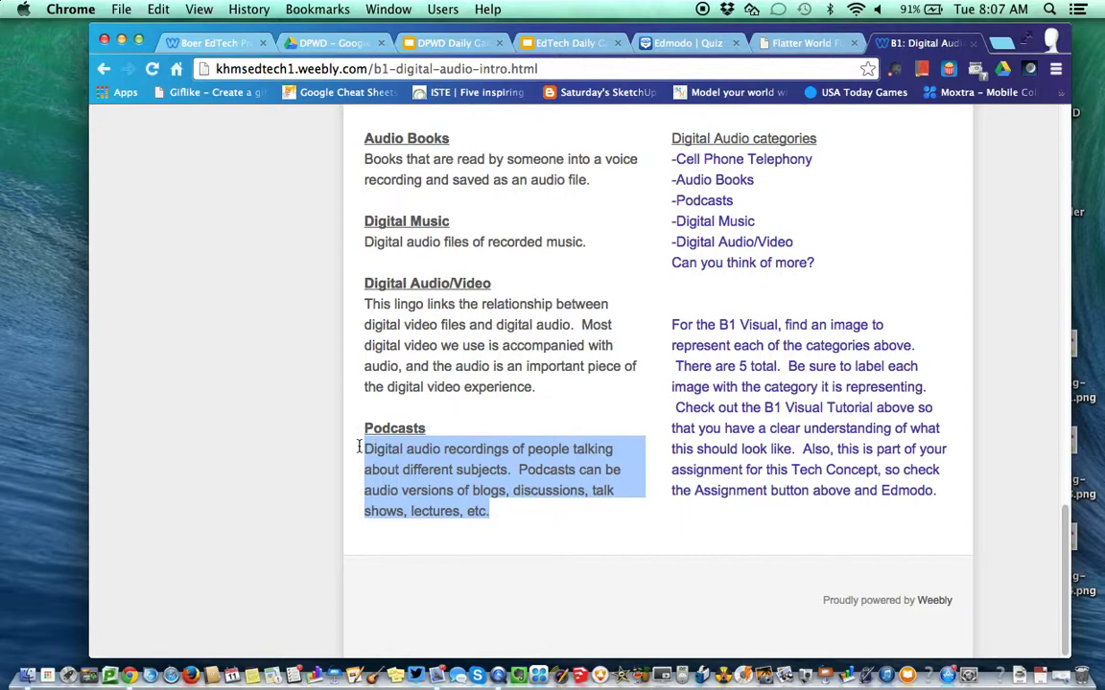
click(803, 42)
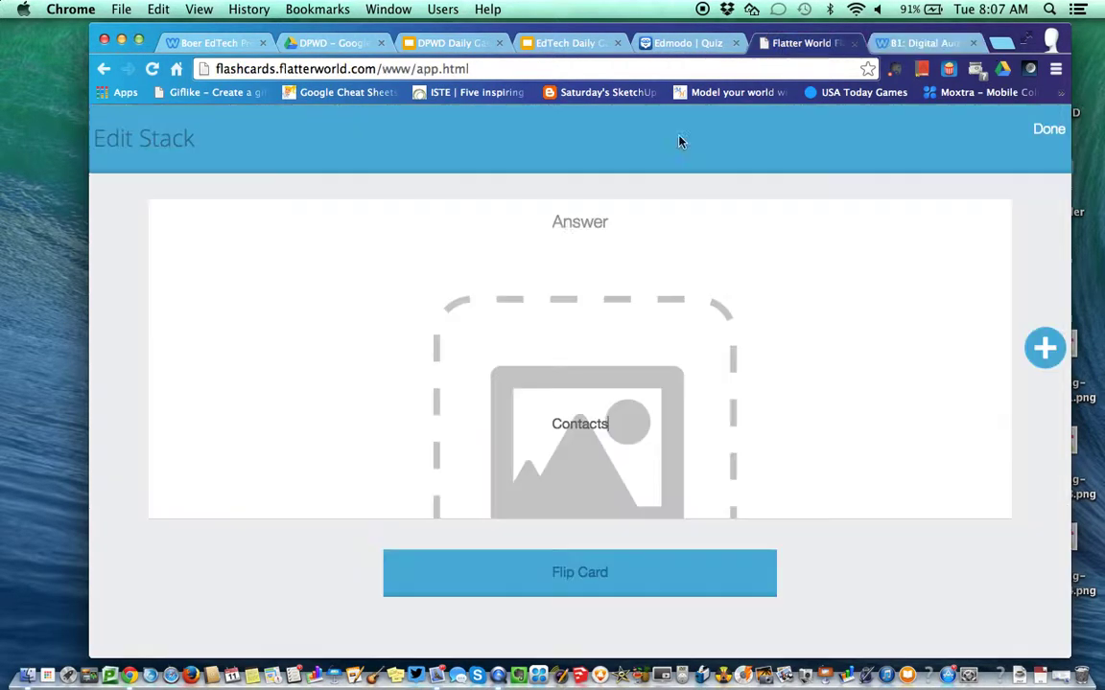
click(1045, 346)
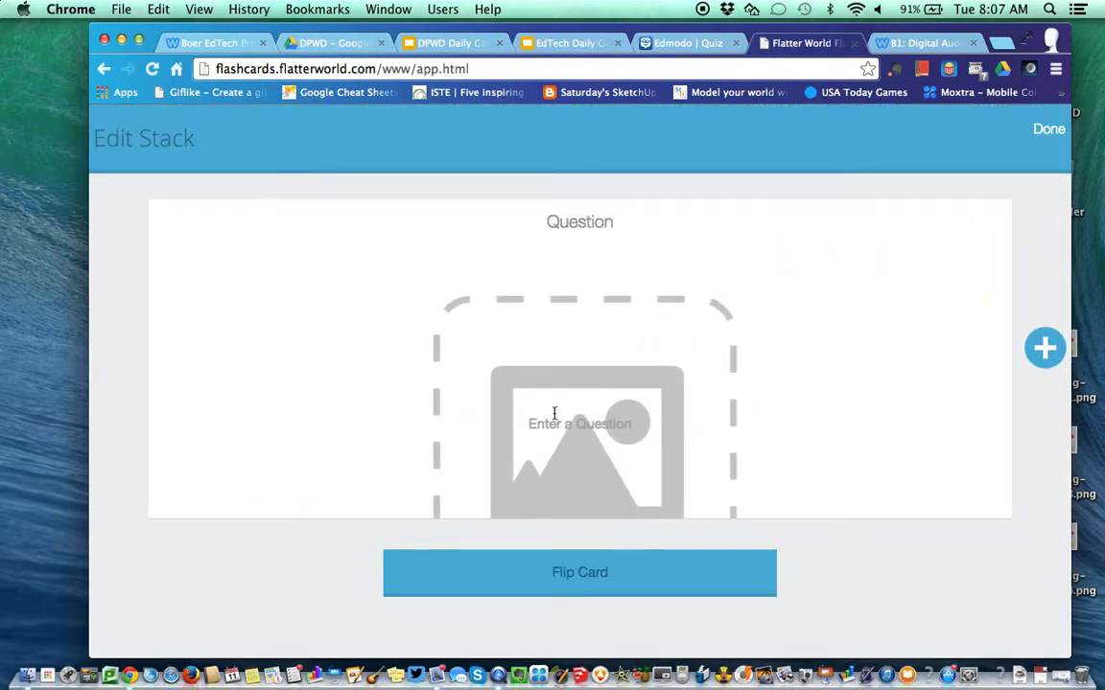
click(554, 413)
key(super+v)
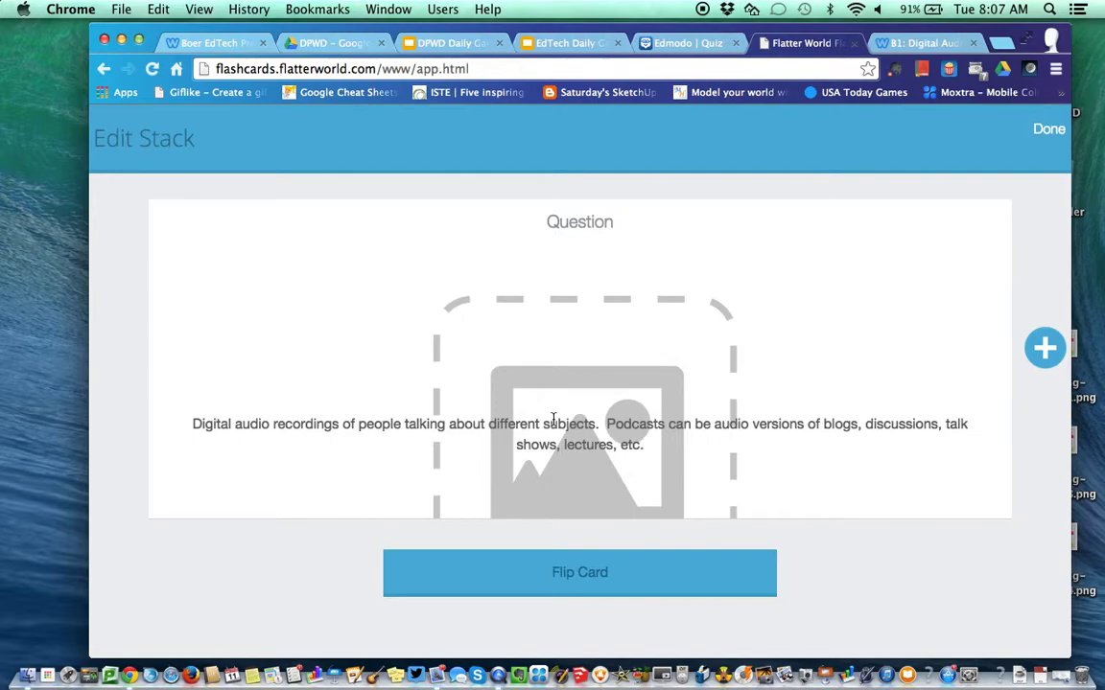
click(595, 582)
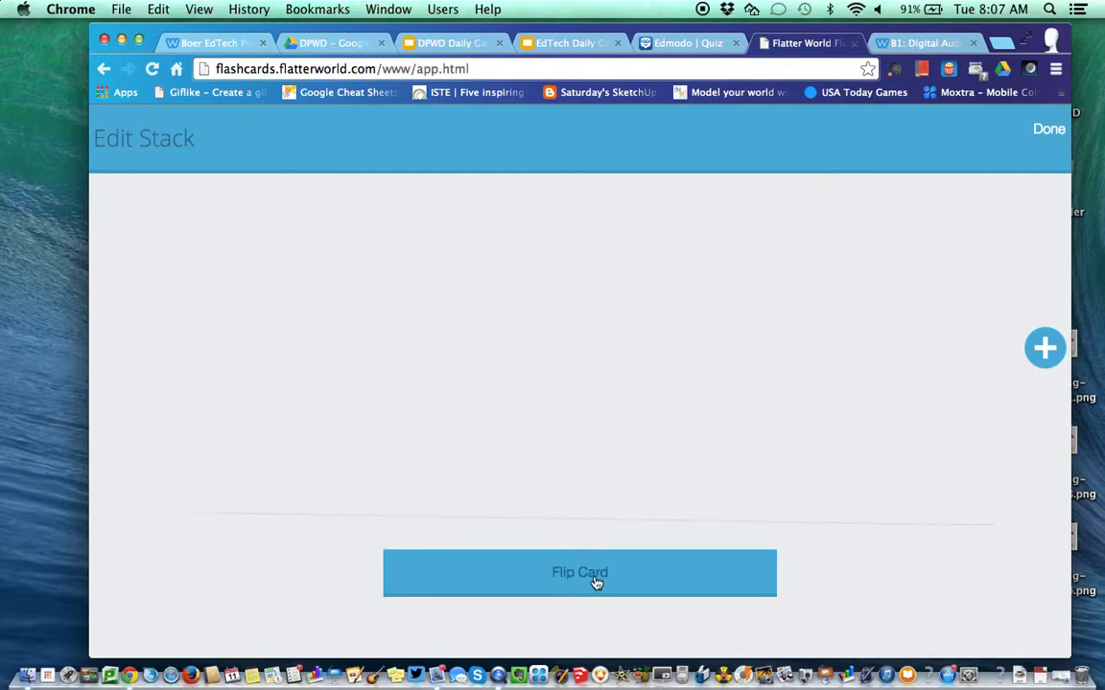
click(567, 433)
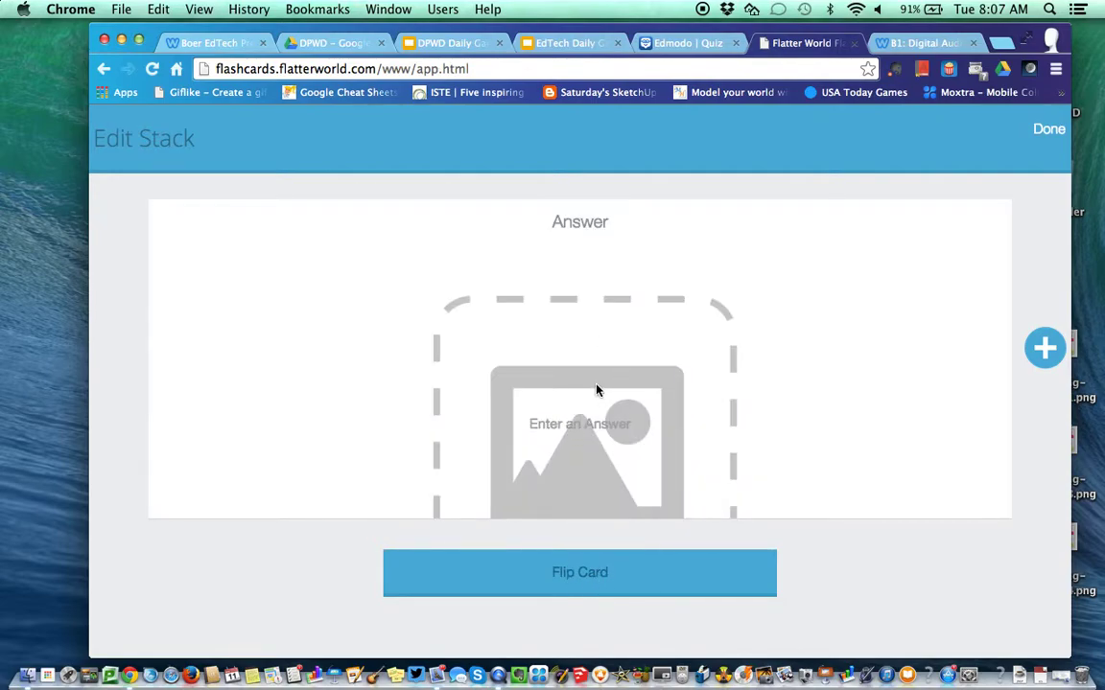
text(Podcasts)
Revisit the quiz results, then slide the browser right and focus the desktop.
click(671, 43)
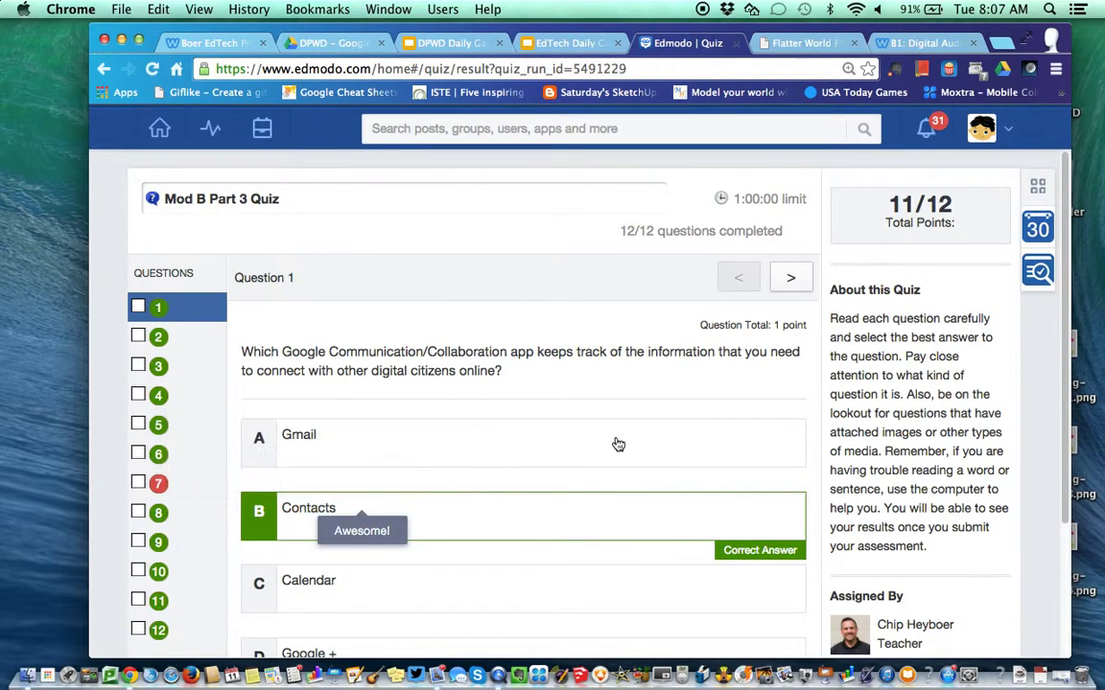
double_click(587, 426)
click(622, 396)
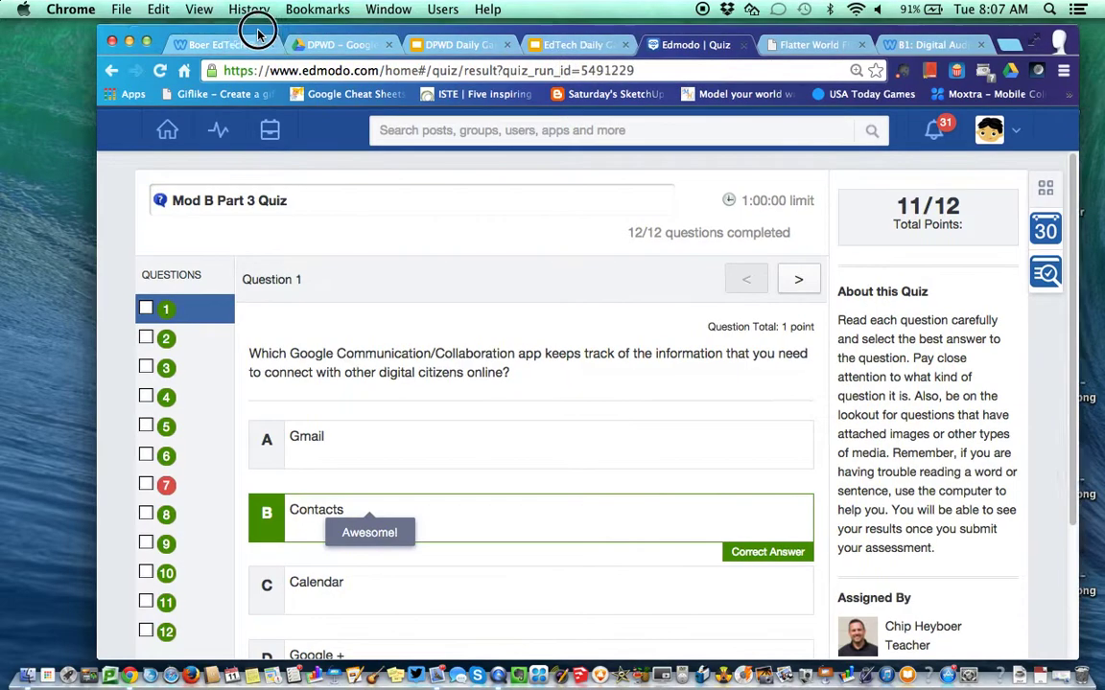
drag(256, 29, 394, 31)
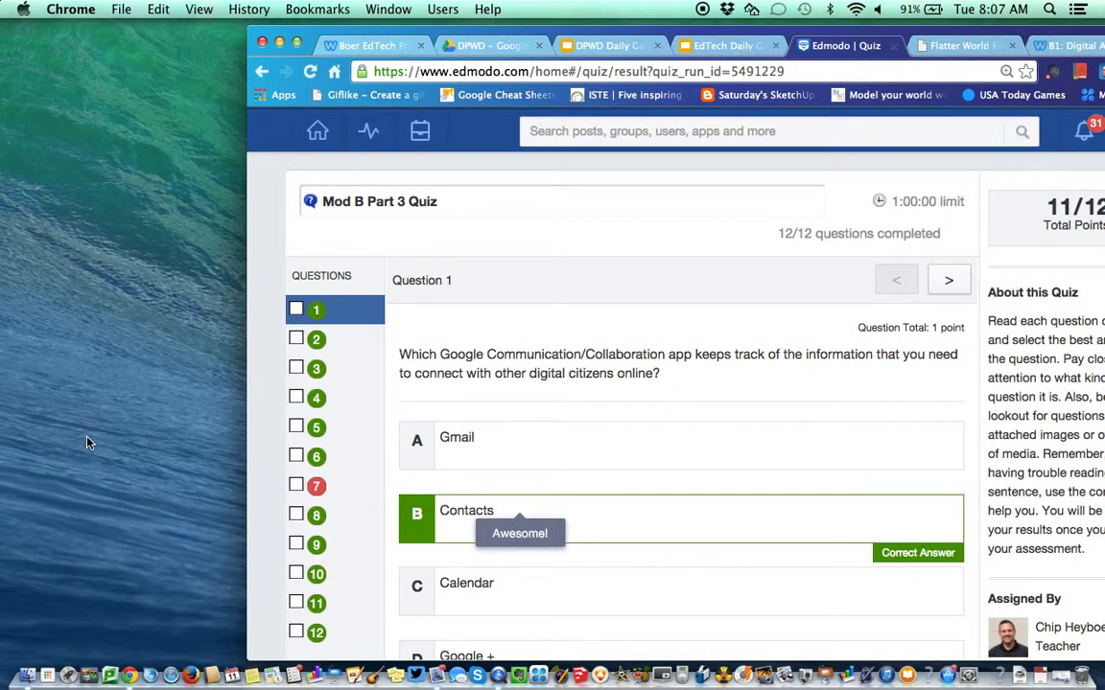
click(104, 296)
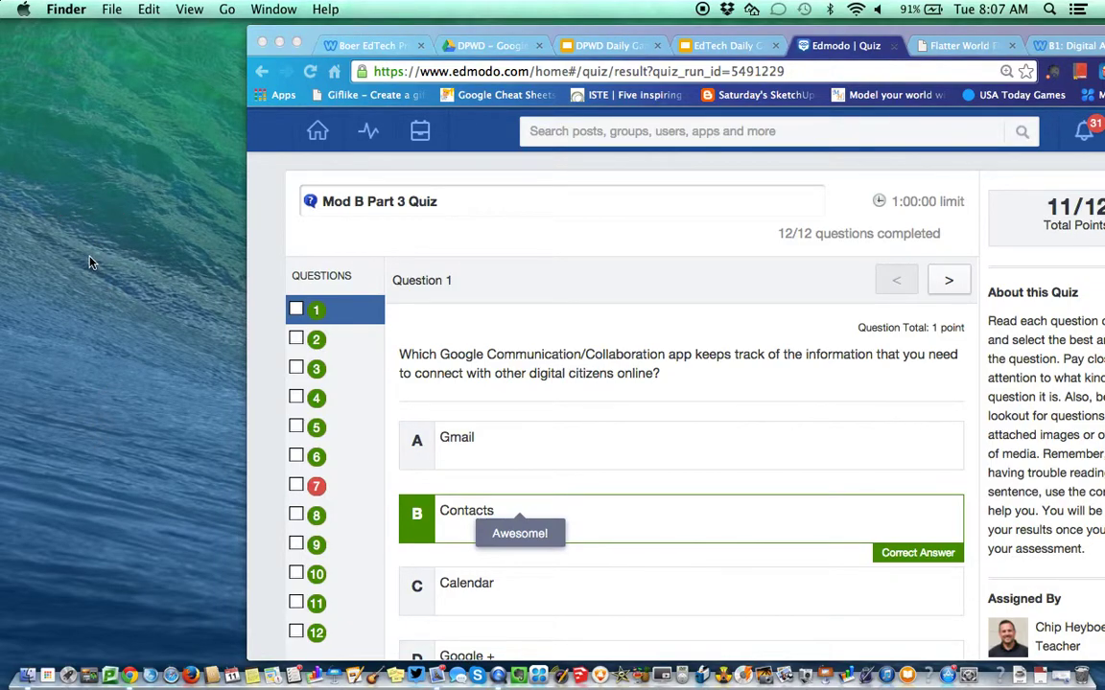
Create a new desktop folder and move it to the desktop's left side.
click(112, 12)
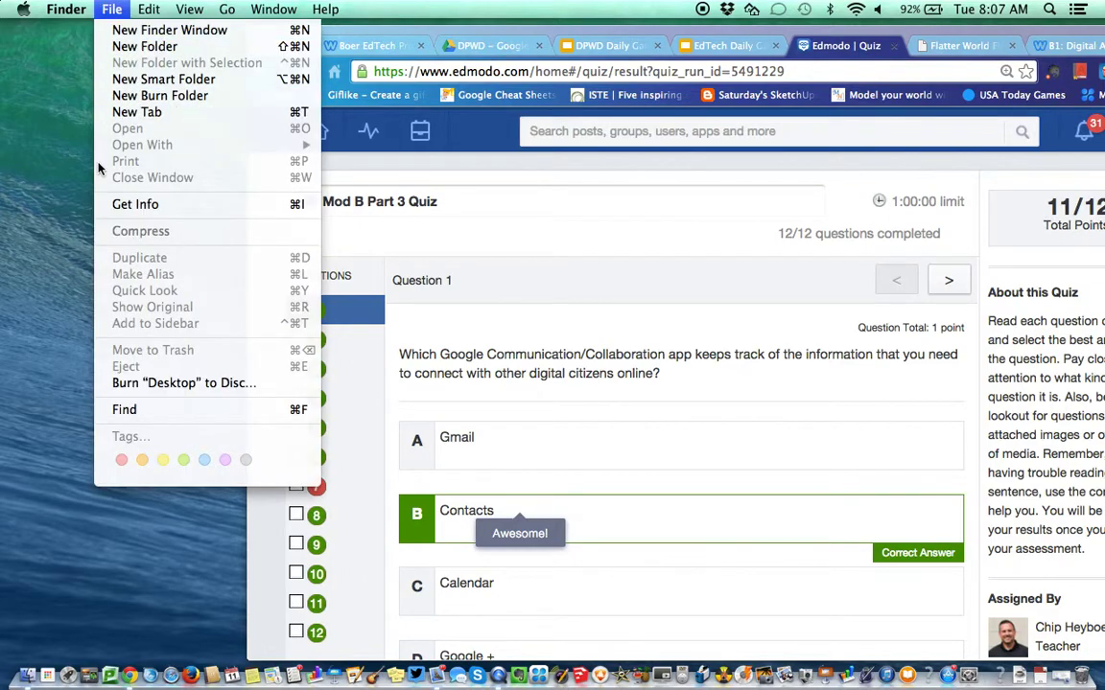
click(126, 46)
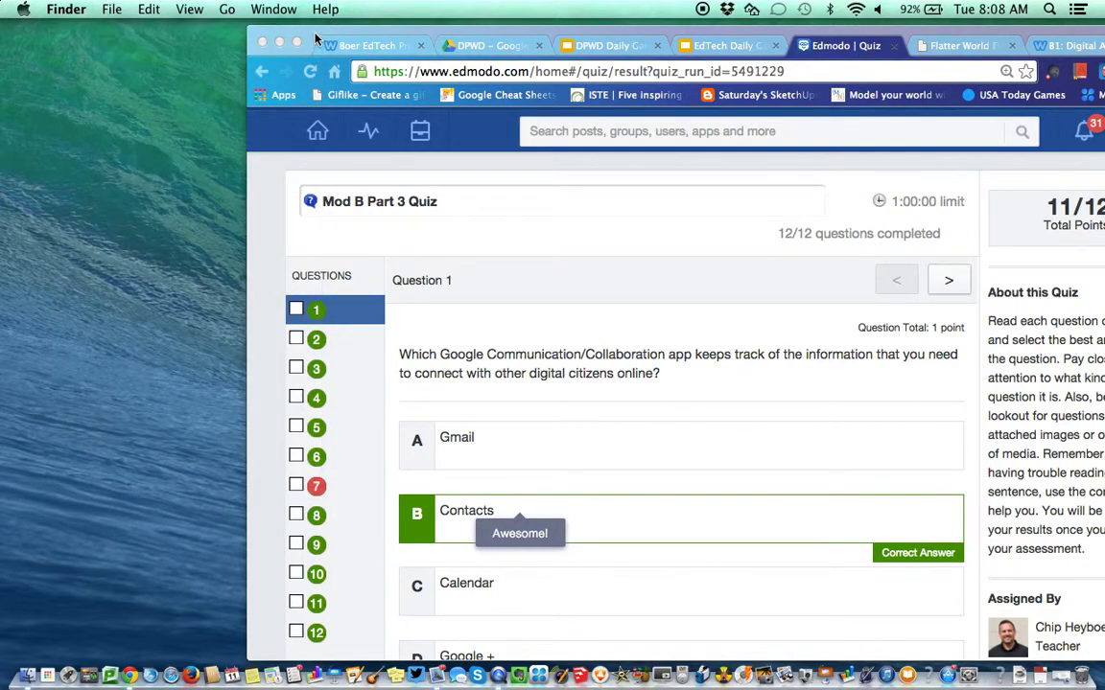
drag(288, 32, 311, 496)
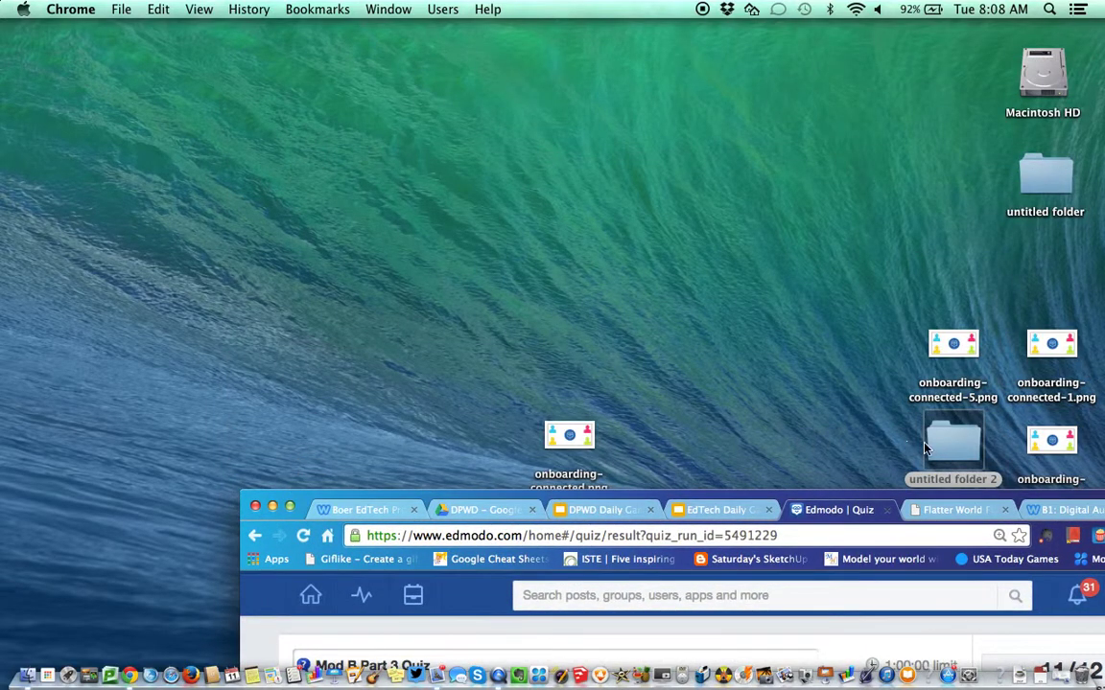
drag(925, 449, 89, 396)
drag(573, 497, 487, 32)
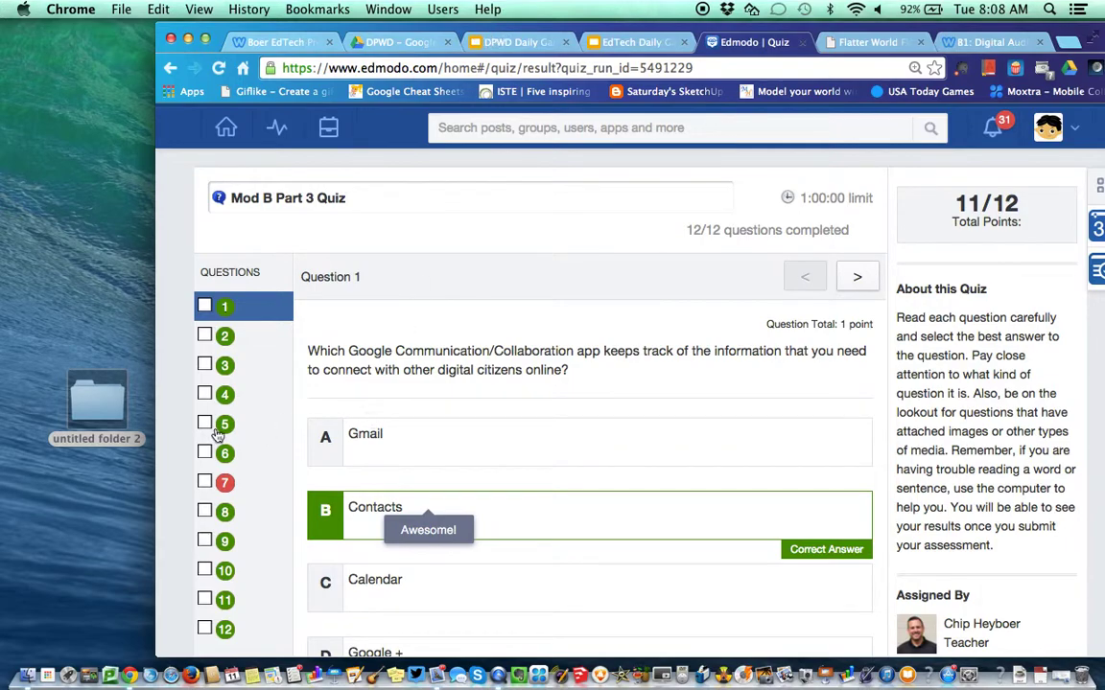
Rename untitled folder 2 to 'Mod B review Images'.
click(107, 441)
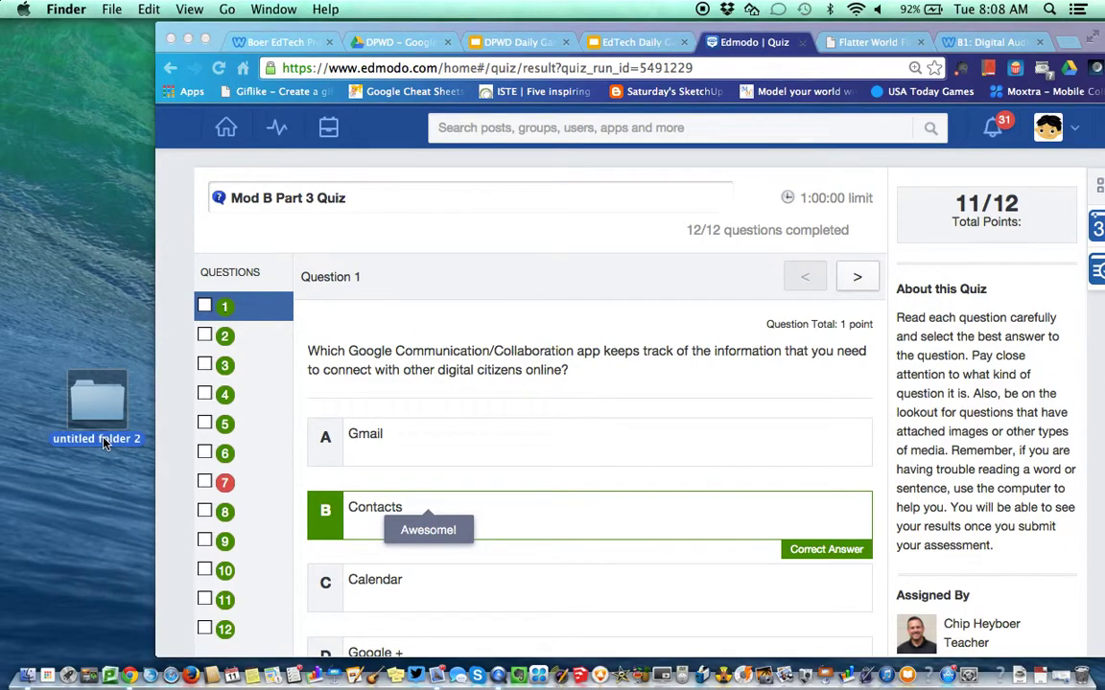
click(104, 441)
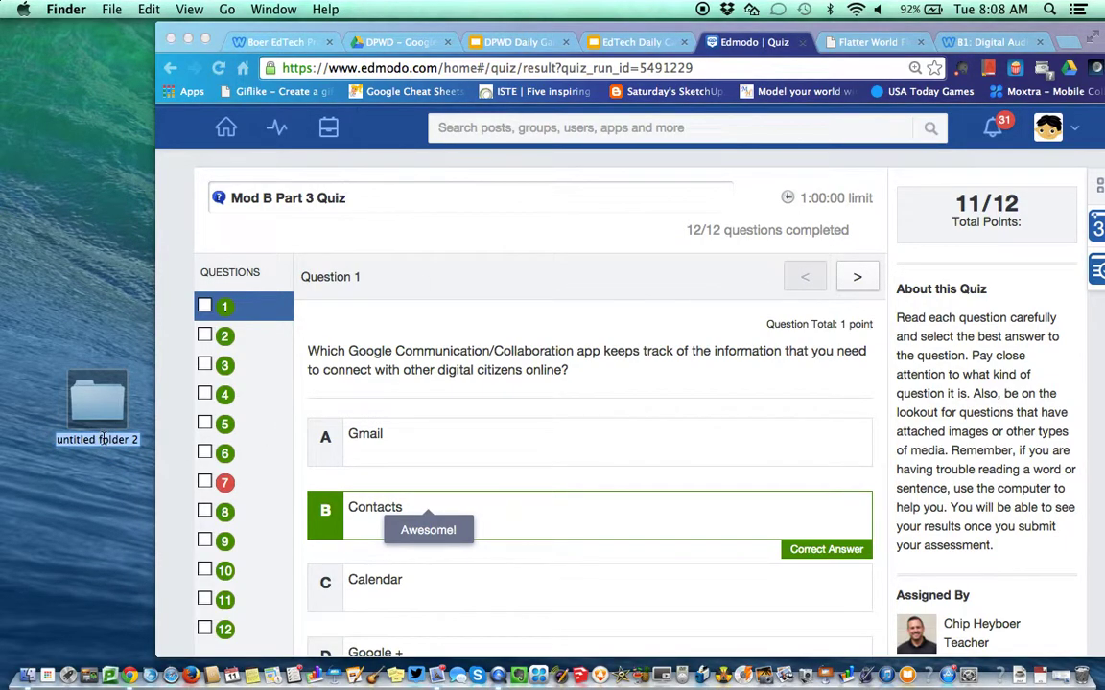
text(Mod B r)
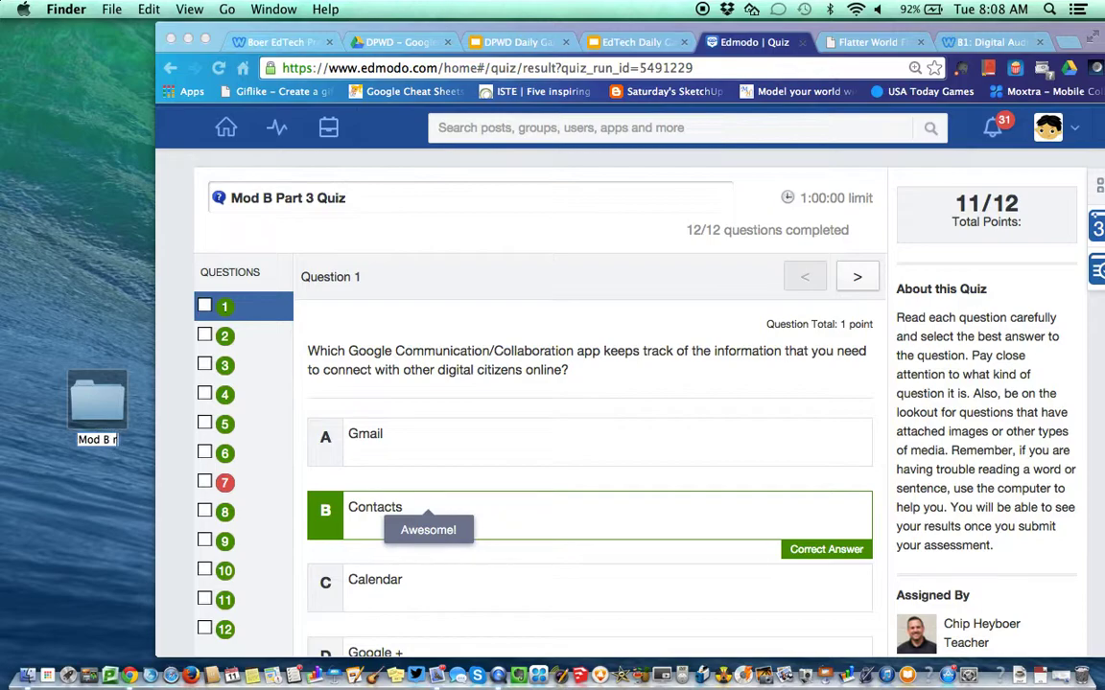
text(eview Imag)
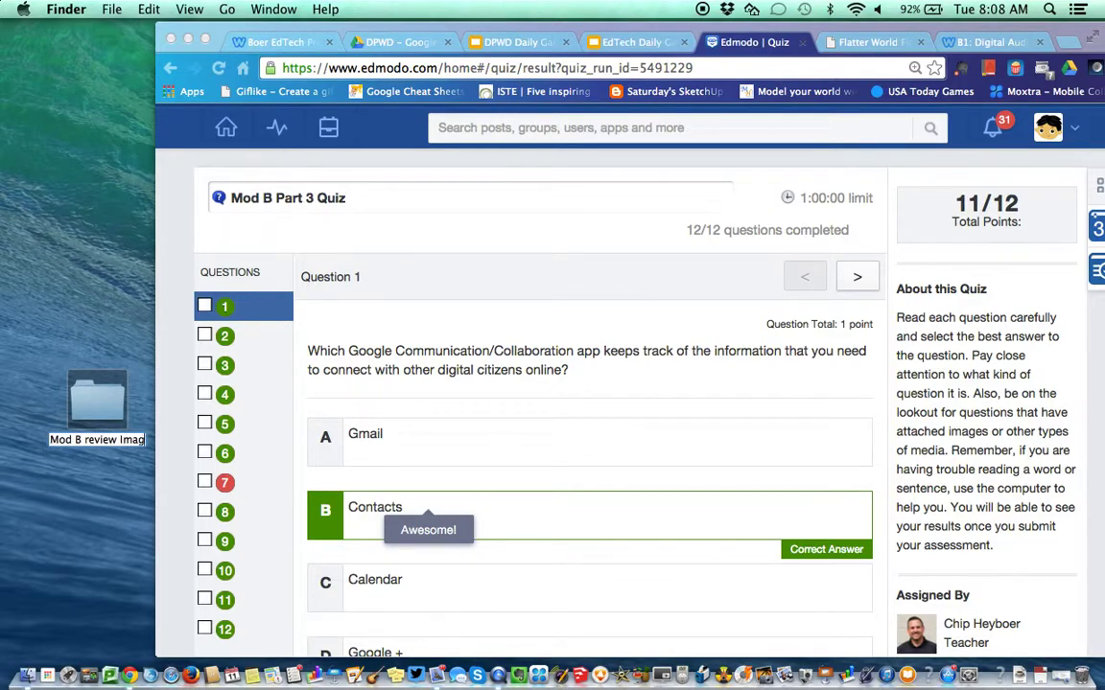
text(es)
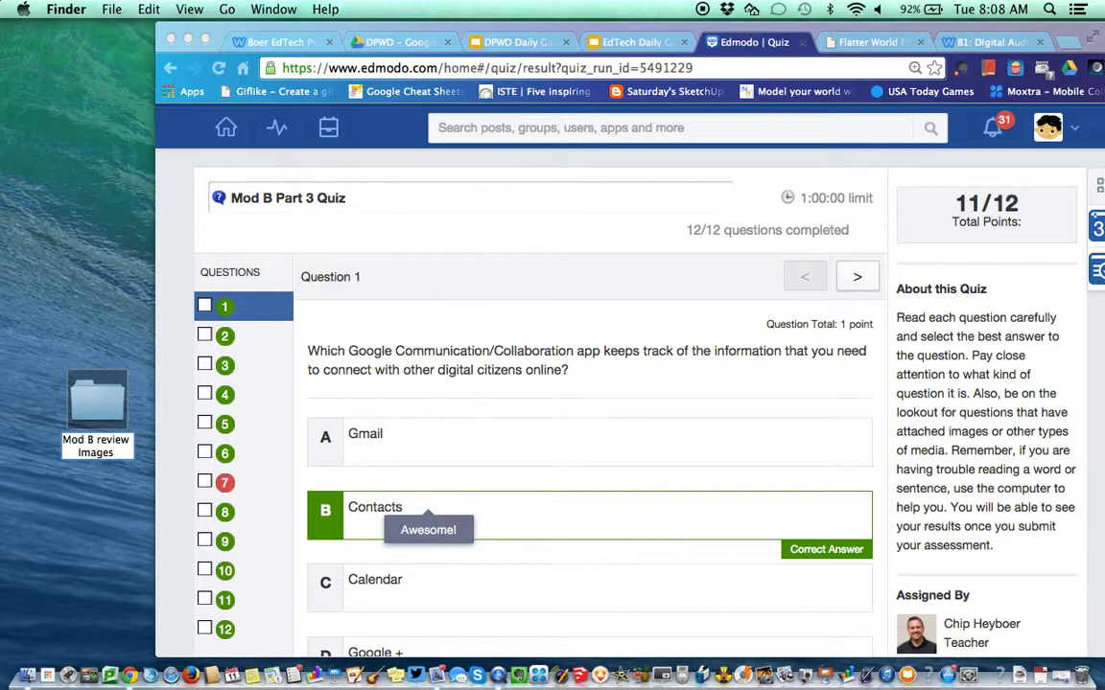
key(Return)
Return to the Edmodo home feed and open the s12 EdTech 2014-15 group.
click(473, 202)
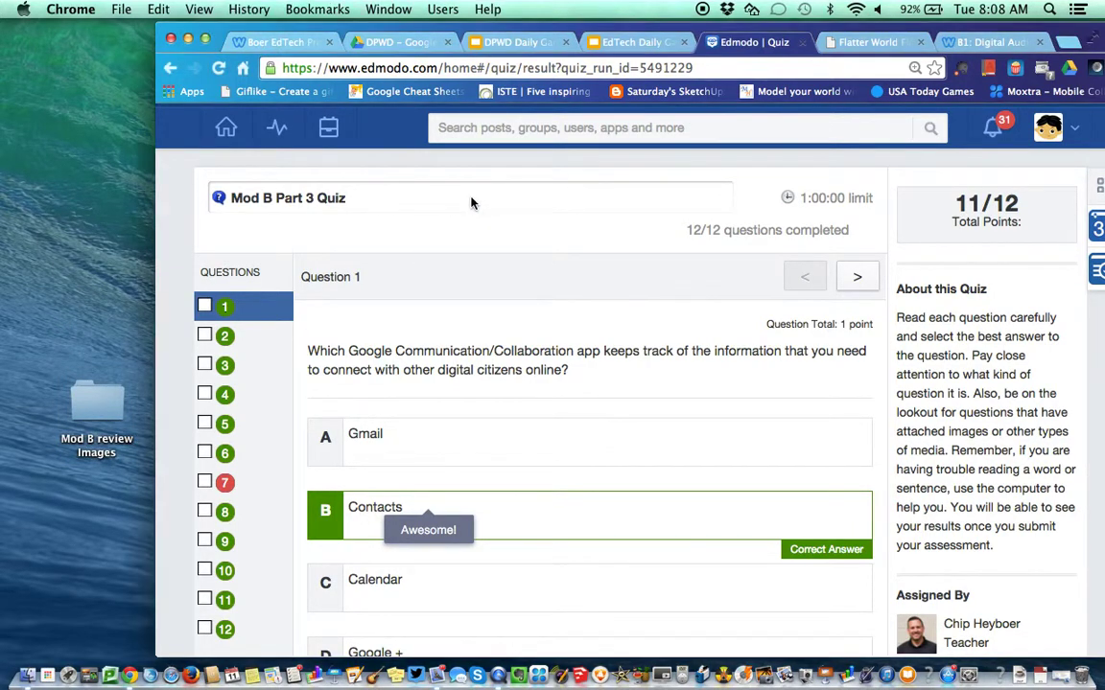
click(231, 134)
scroll(814, 414, down, 3)
scroll(572, 374, up, 3)
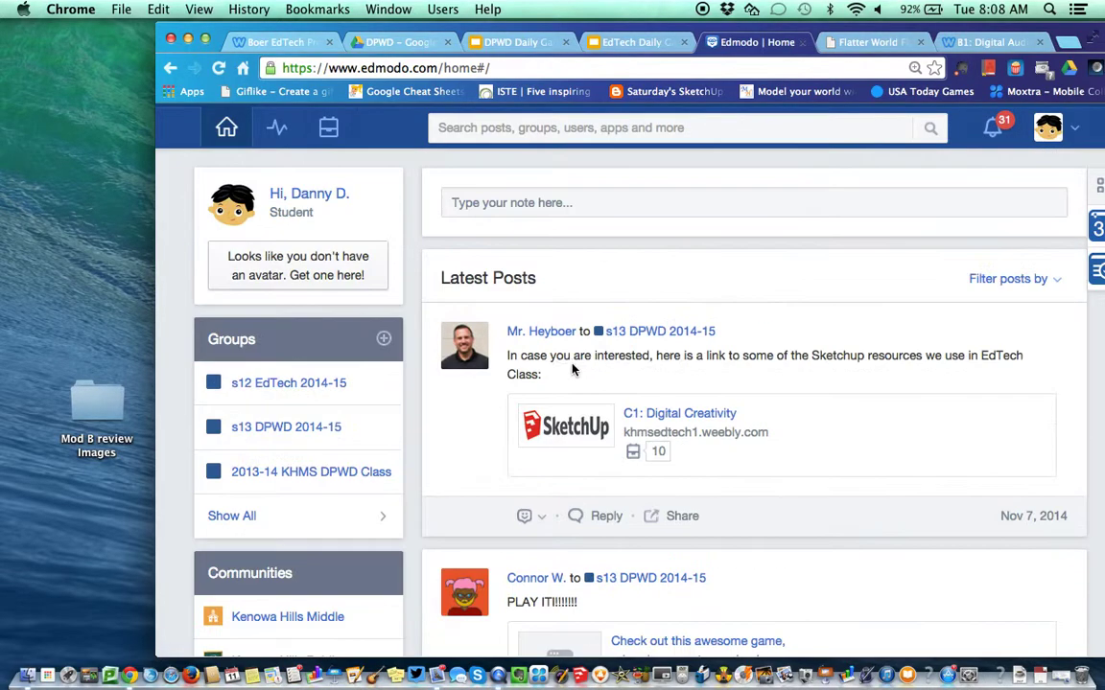
click(278, 388)
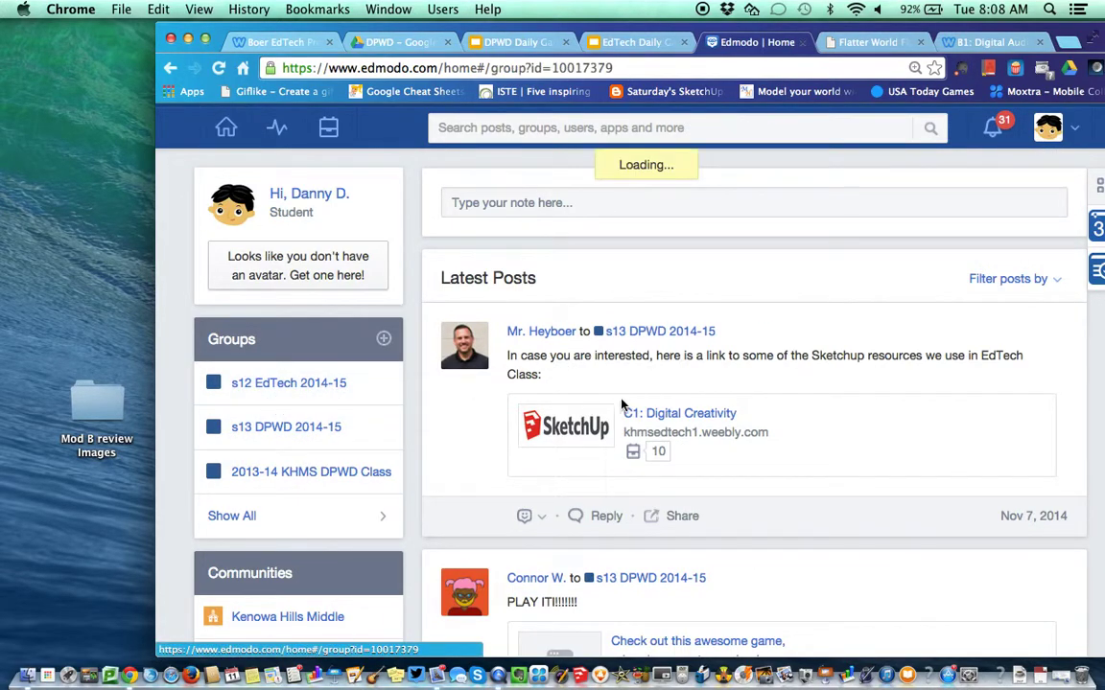
scroll(681, 399, down, 15)
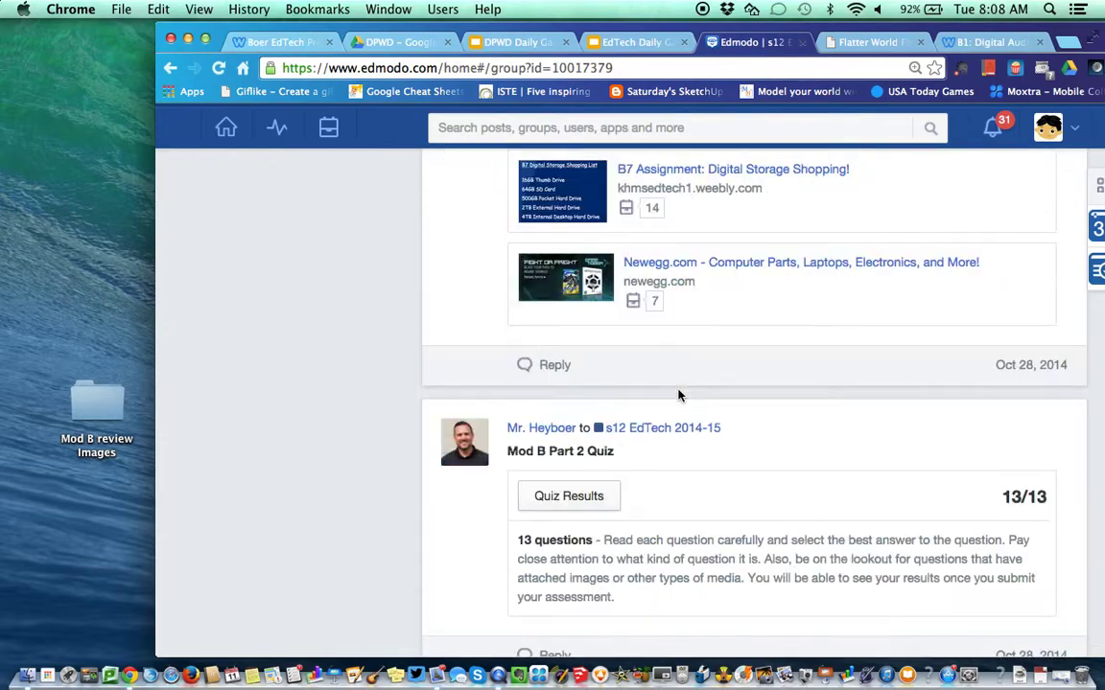
scroll(677, 393, down, 10)
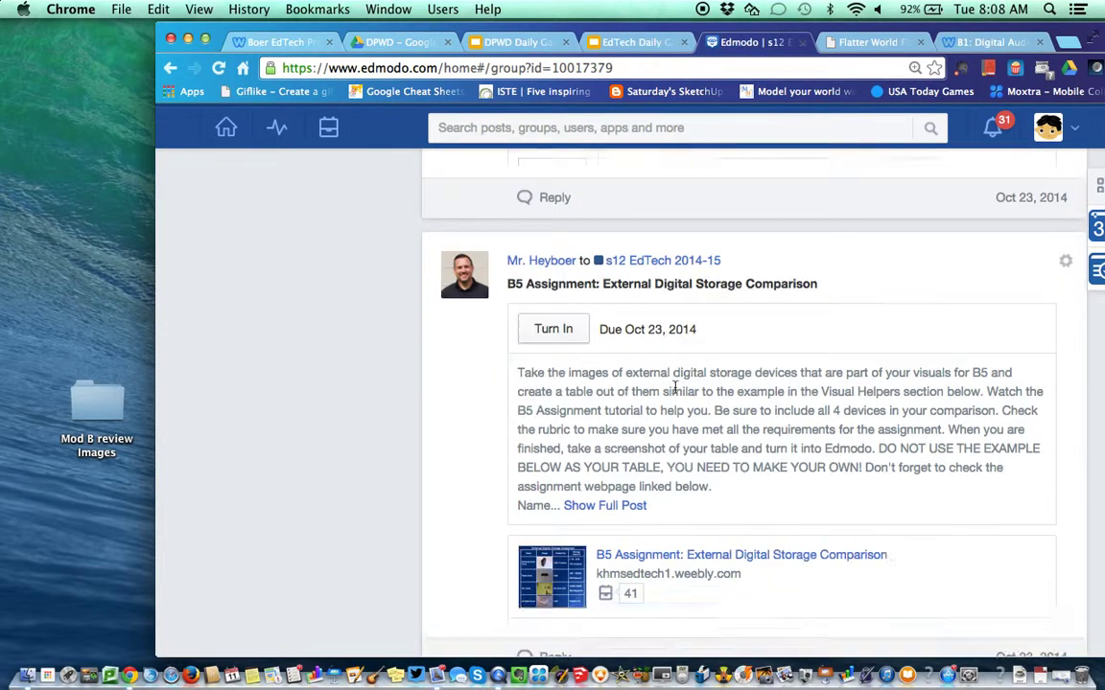
scroll(675, 391, down, 3)
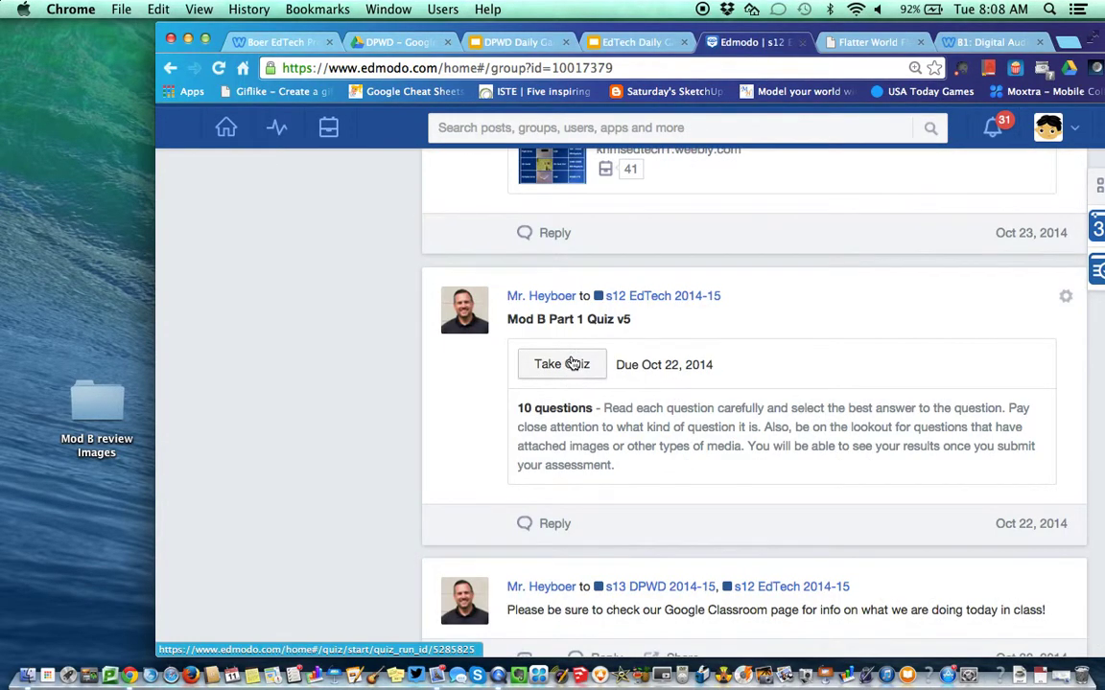
scroll(579, 362, up, 8)
scroll(571, 359, up, 6)
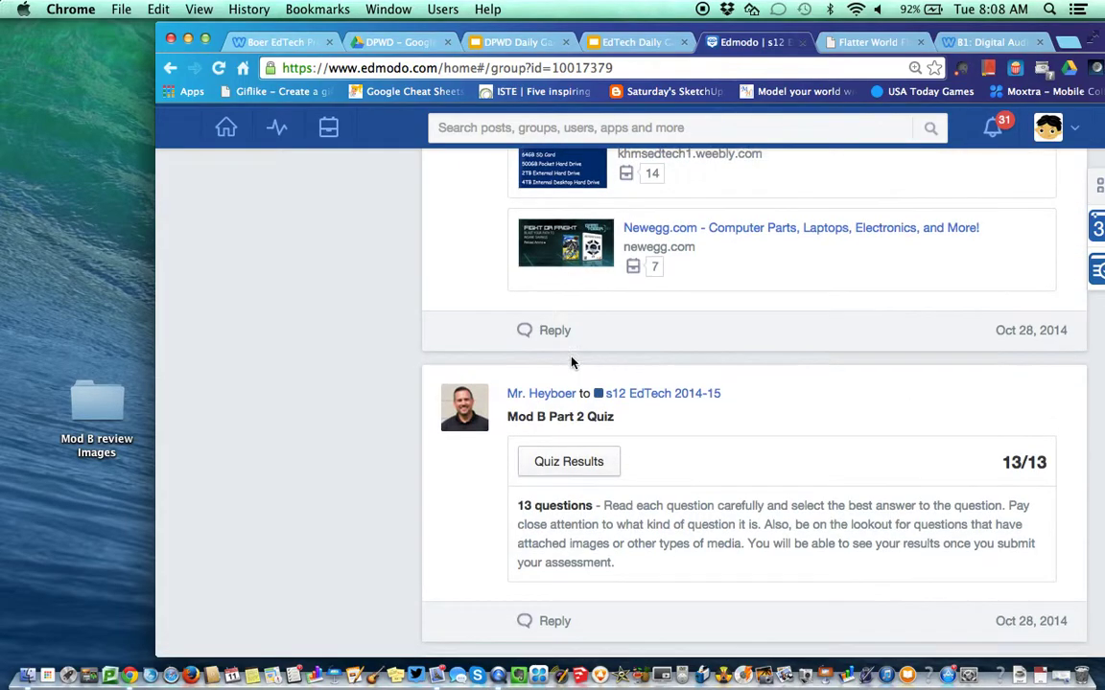
scroll(571, 365, up, 3)
scroll(572, 363, down, 3)
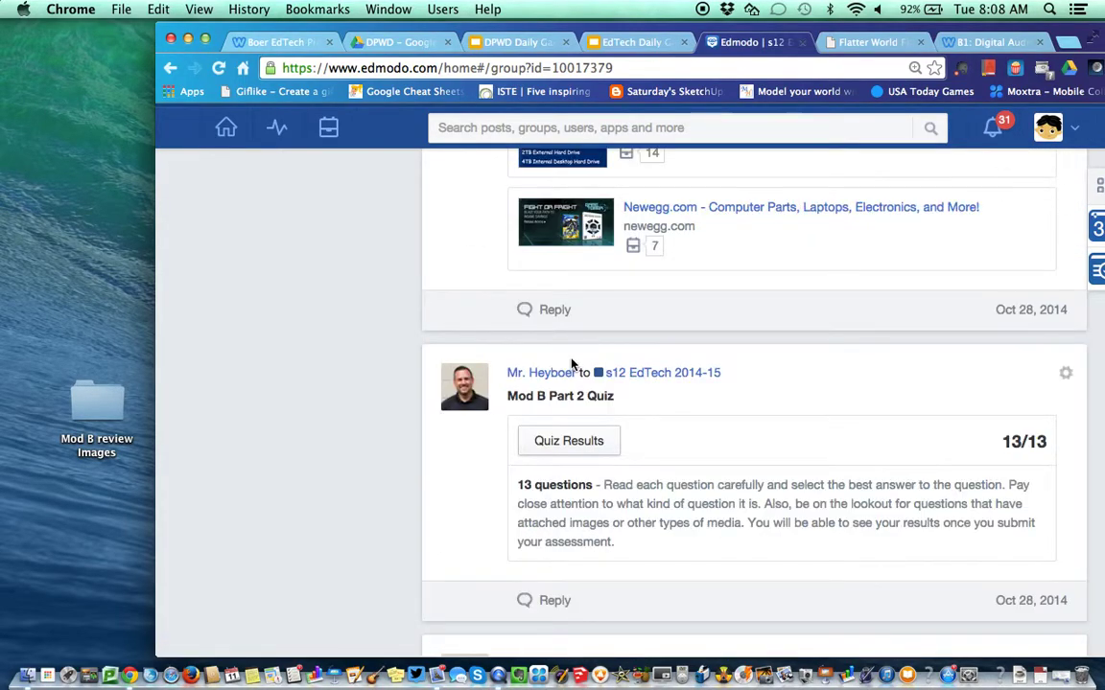
Open question 3 of the Mod B Part 2 Quiz results and its image 1981385_orig2.jpg in a new tab.
click(572, 444)
click(463, 593)
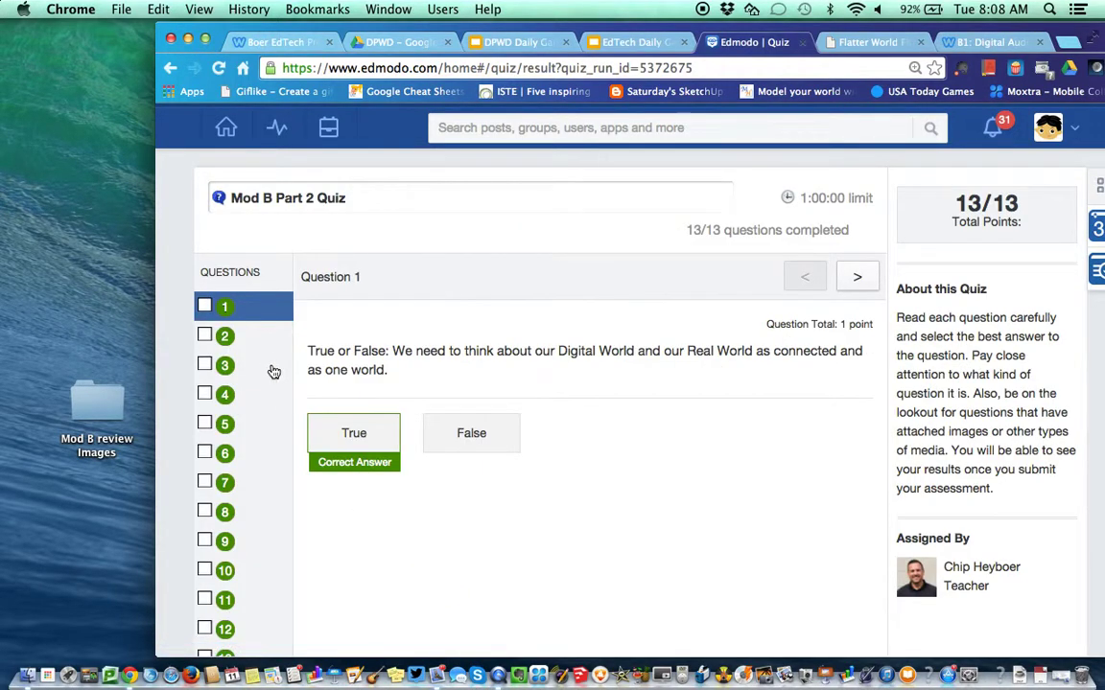
click(245, 347)
click(239, 365)
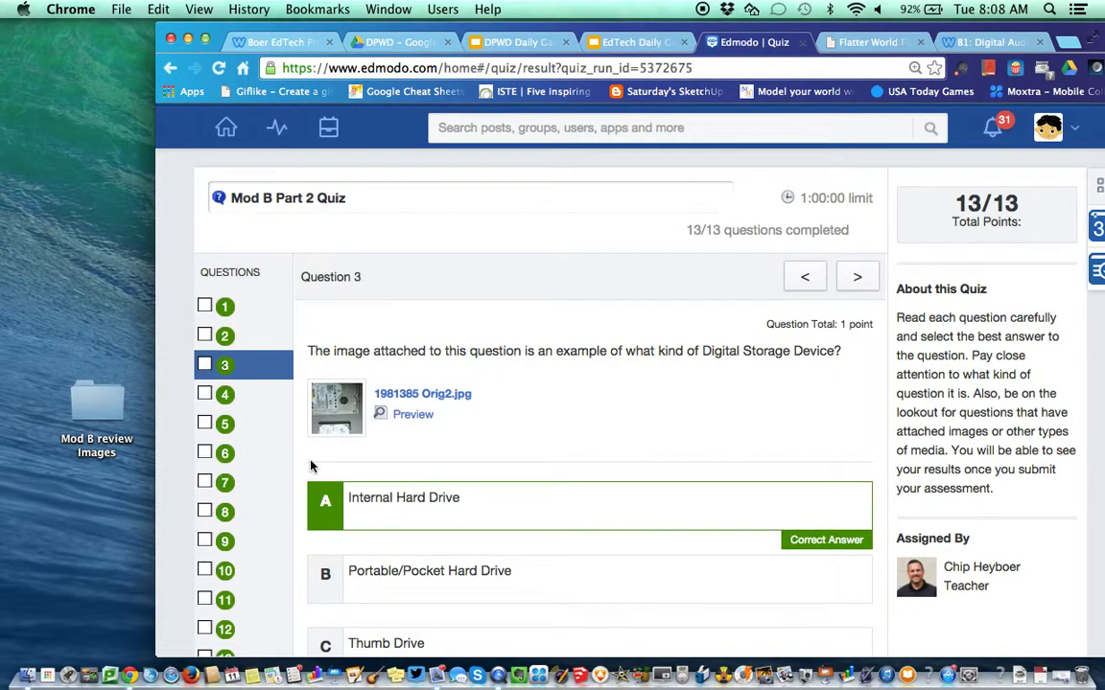
click(341, 418)
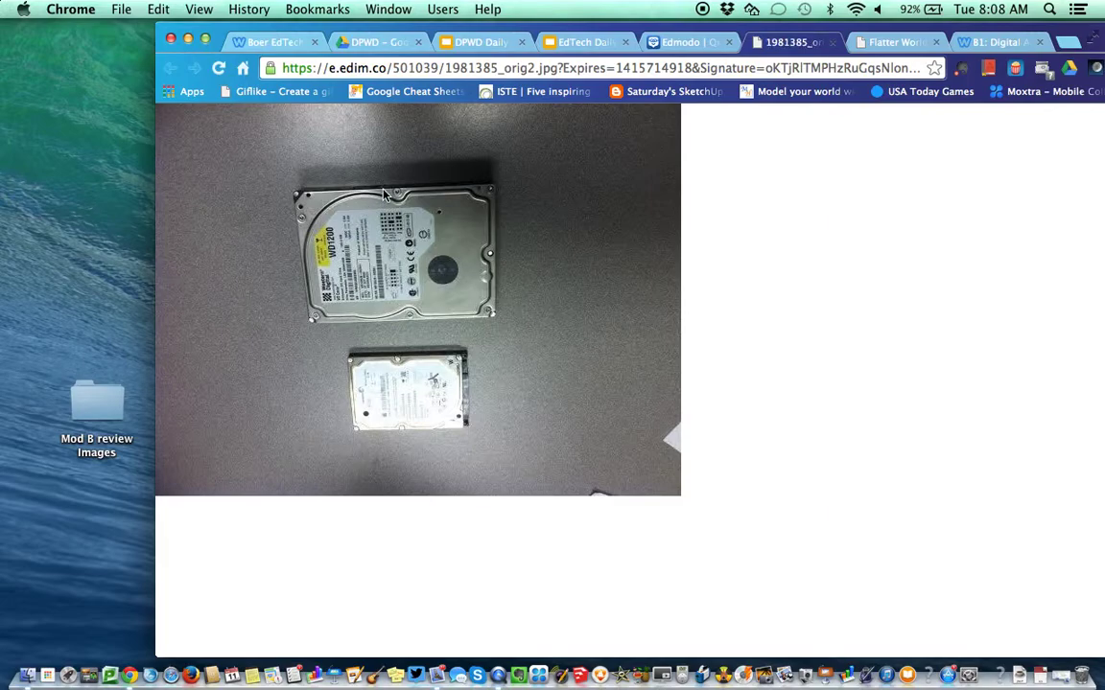
Save the hard-drive photo into the Mod B review Images folder and close the photo's tab.
drag(374, 197, 98, 412)
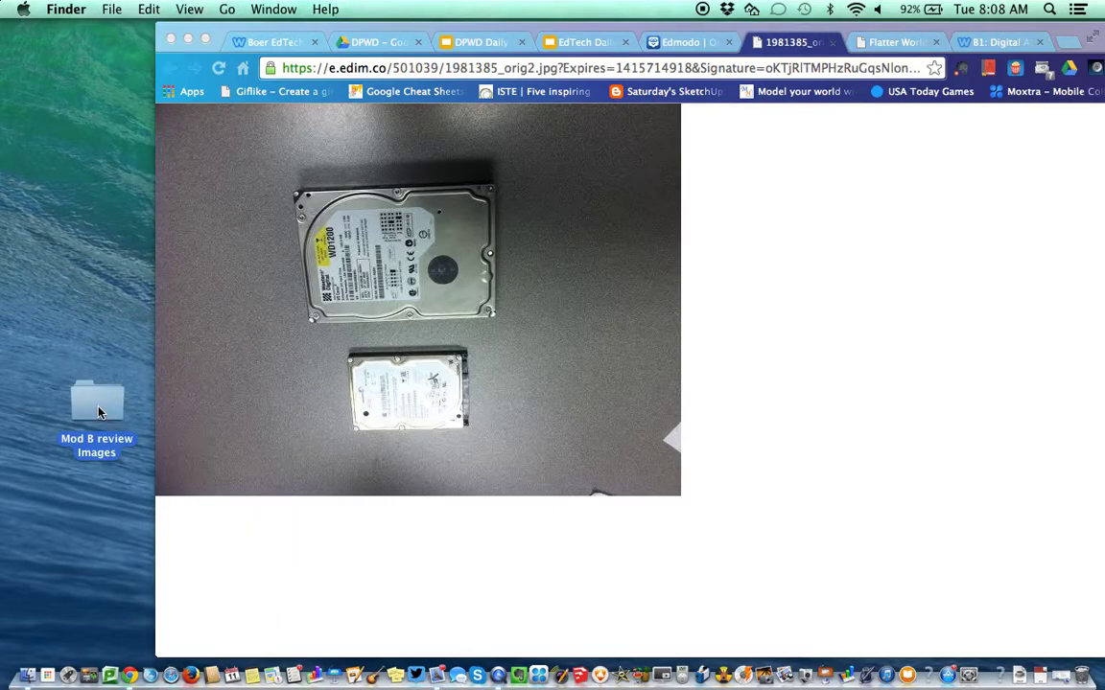
double_click(99, 413)
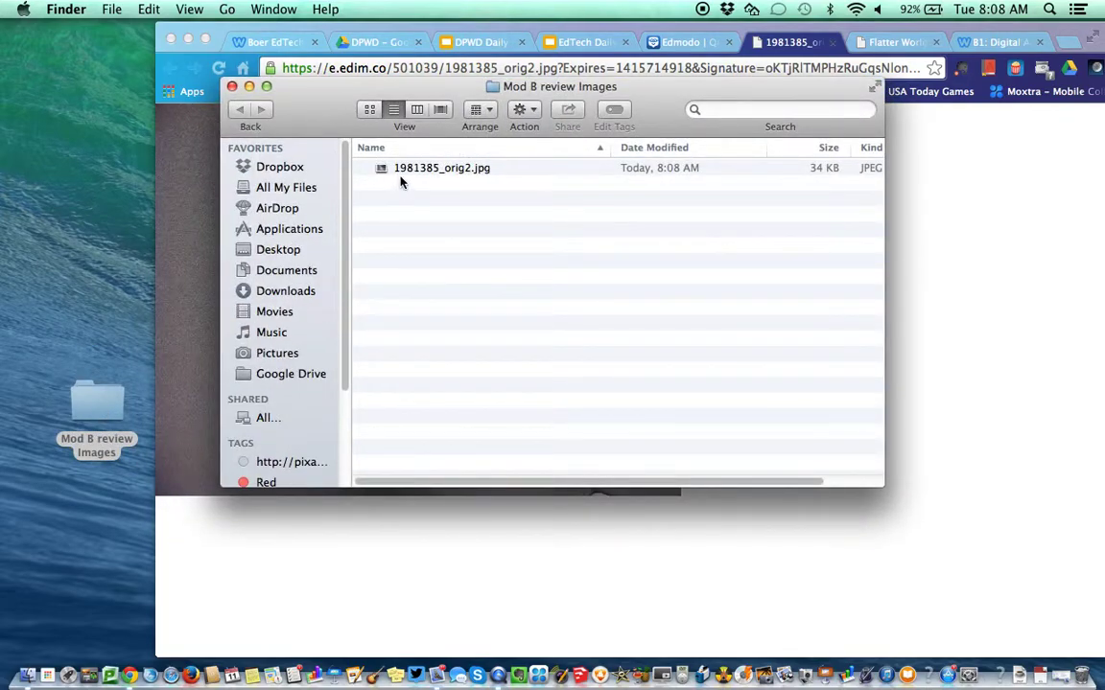
click(232, 86)
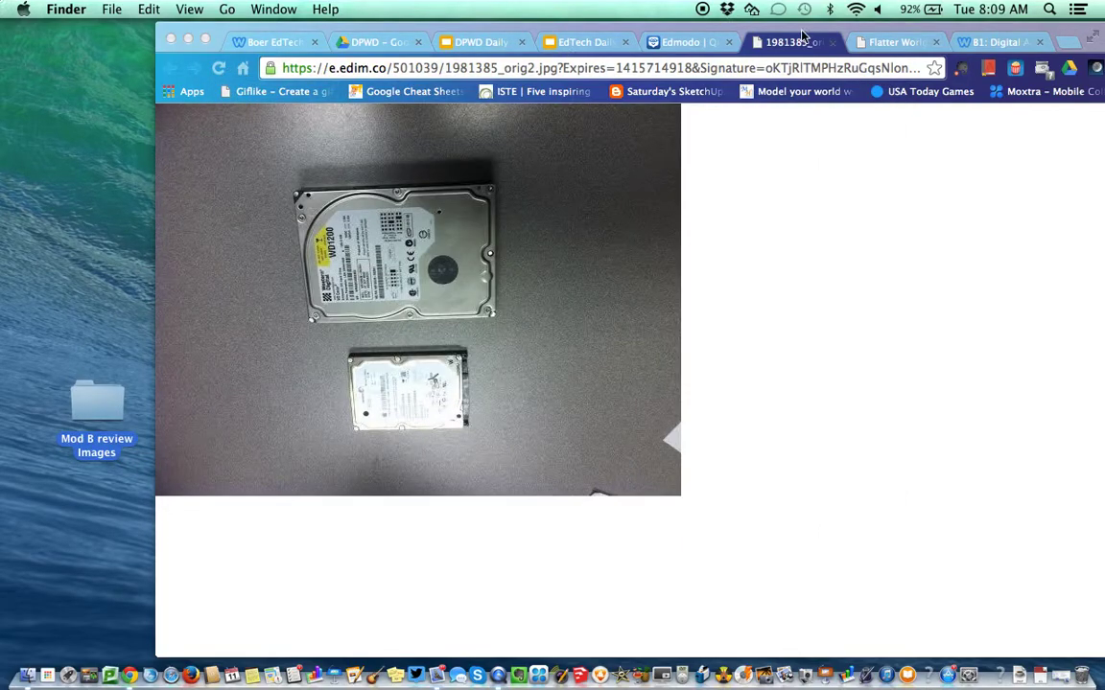
click(689, 46)
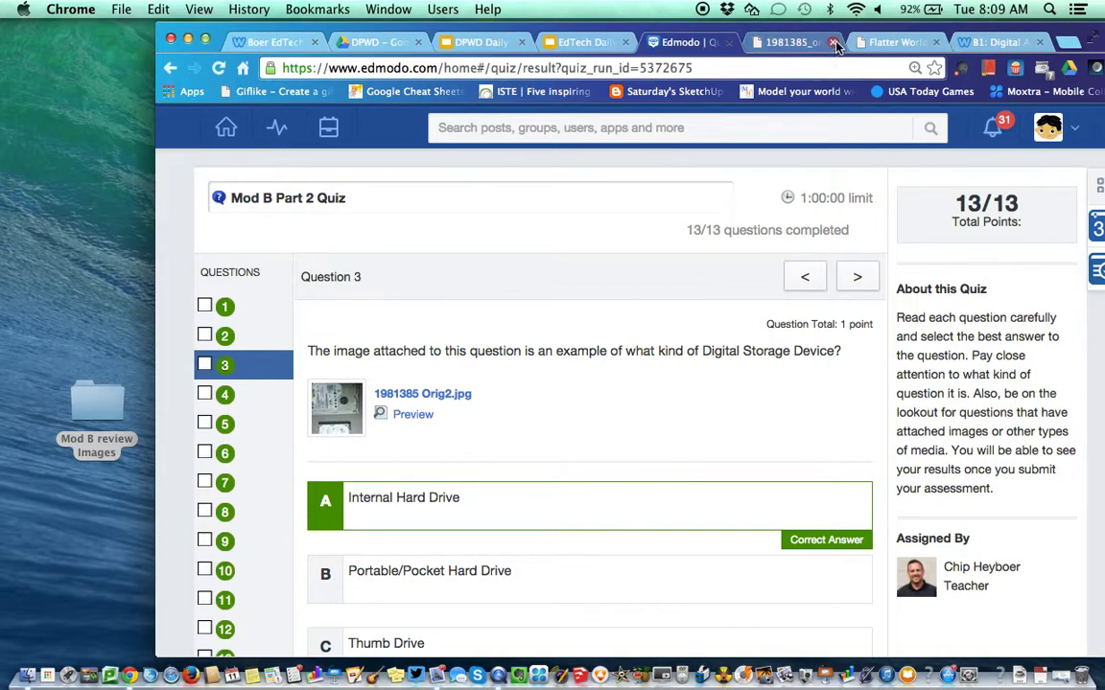
click(833, 43)
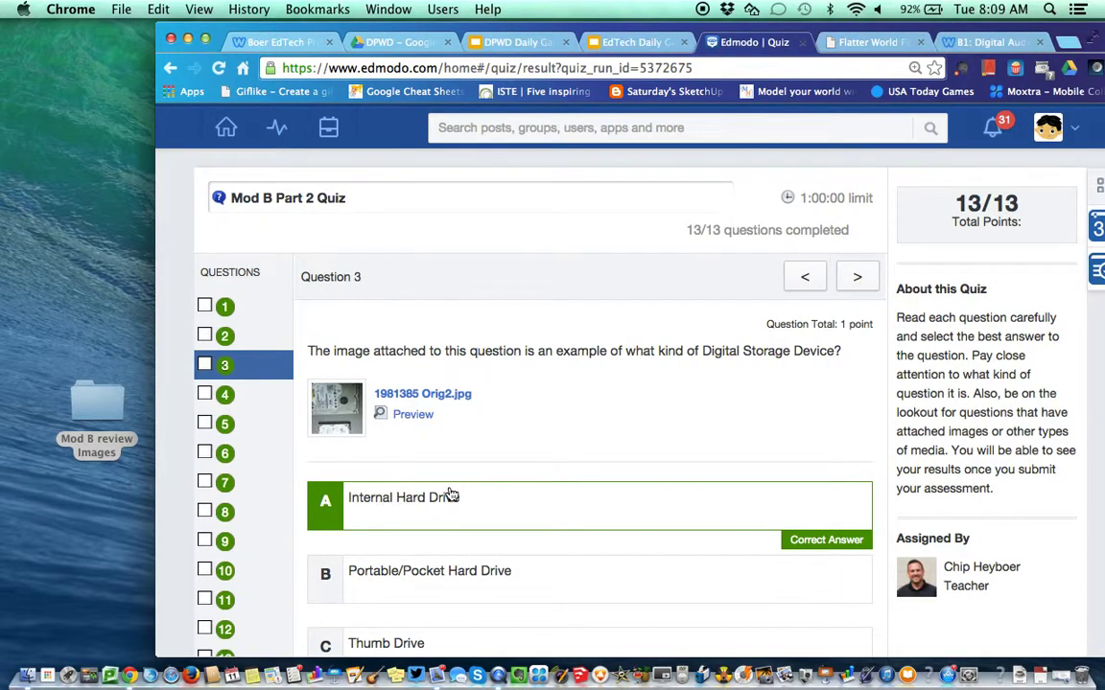
Rename the saved photo to Internal Hard Drive.jpg in the Mod B review Images folder.
double_click(90, 418)
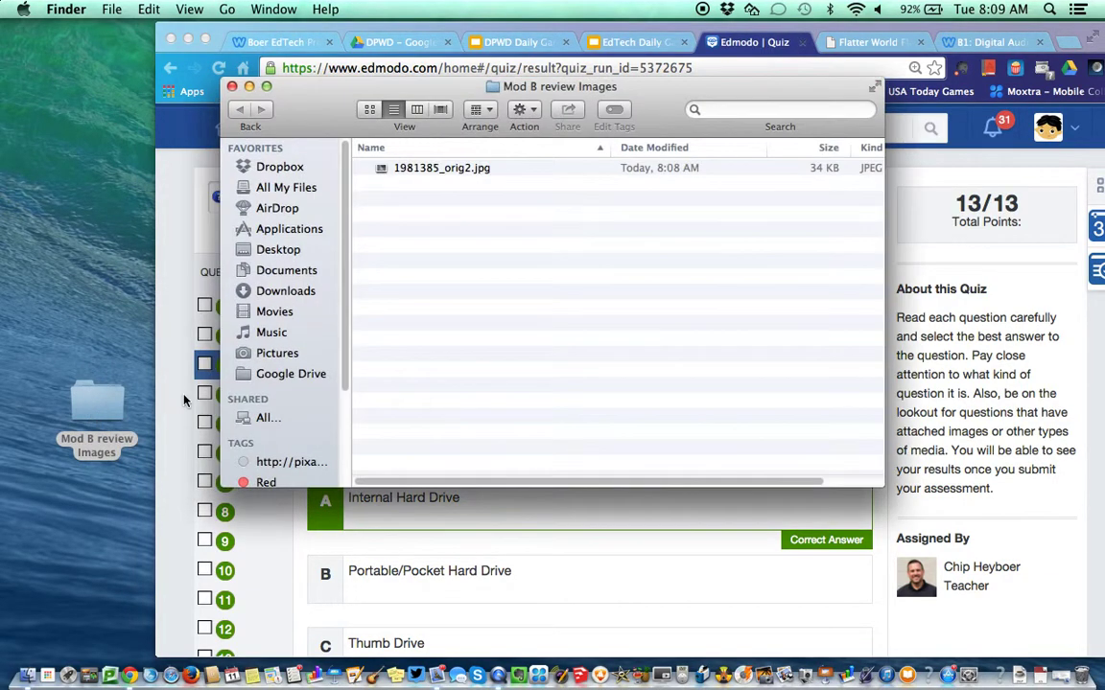
click(440, 171)
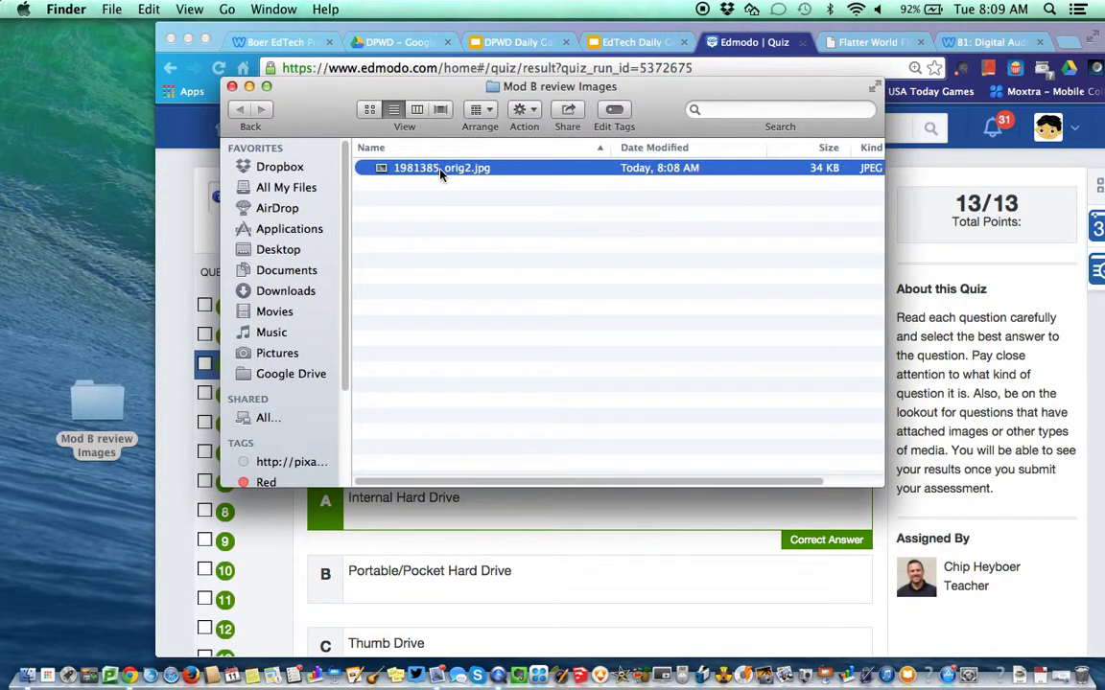
key(Return)
text(INt)
key(BackSpace)
key(BackSpace)
text(nternal Hard Drive)
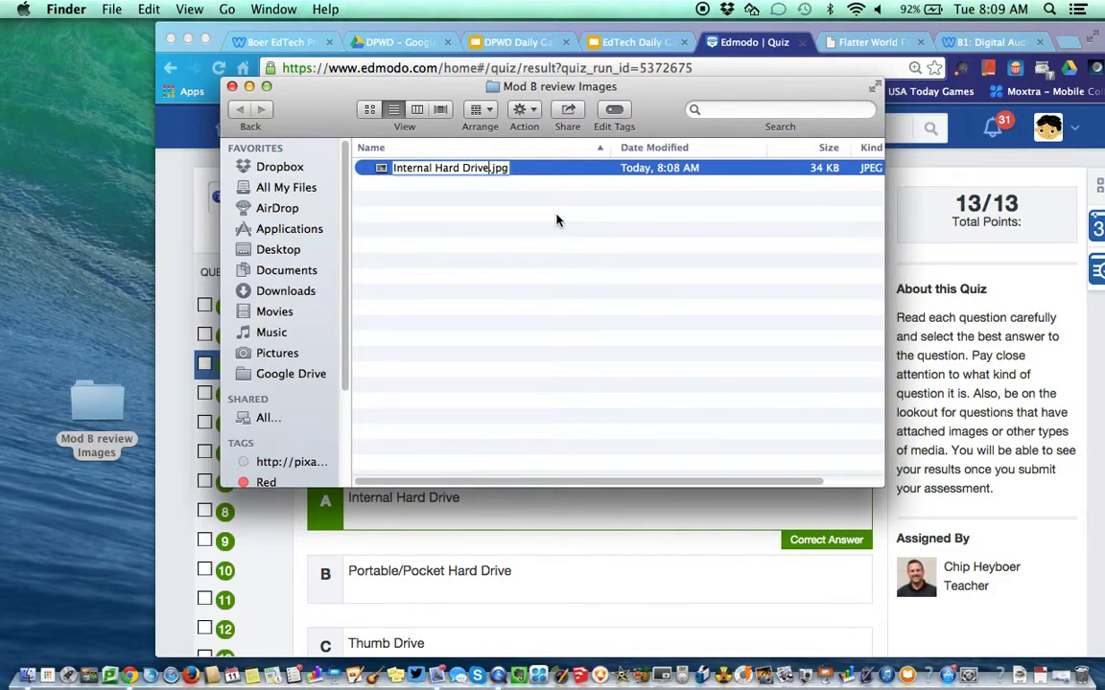
key(Return)
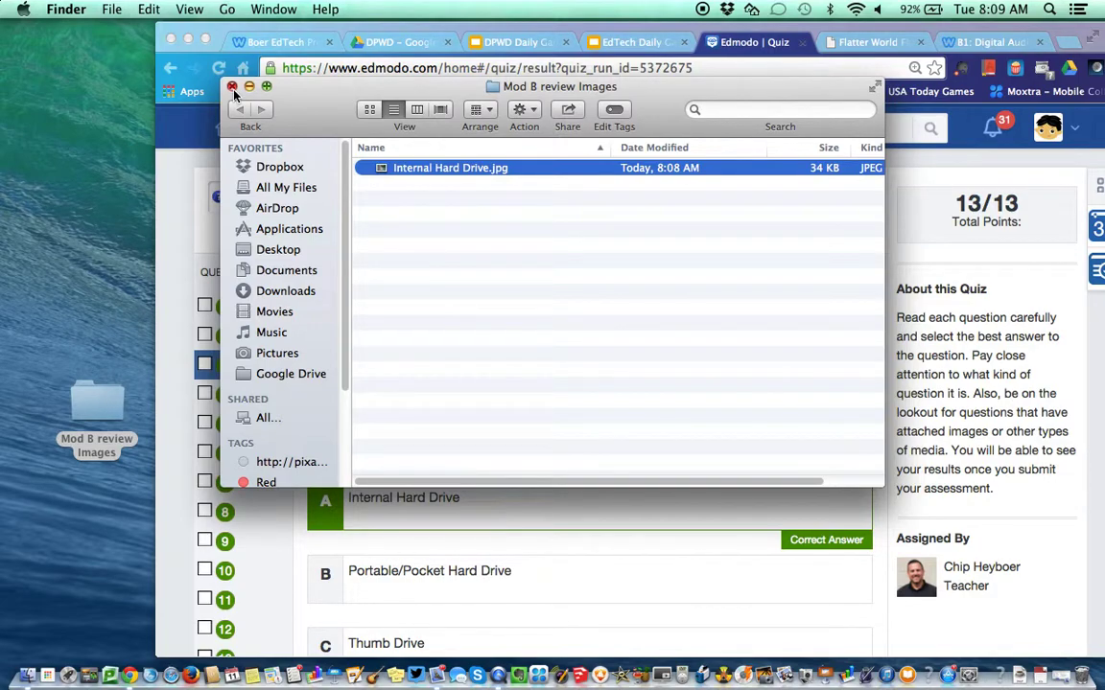
click(232, 87)
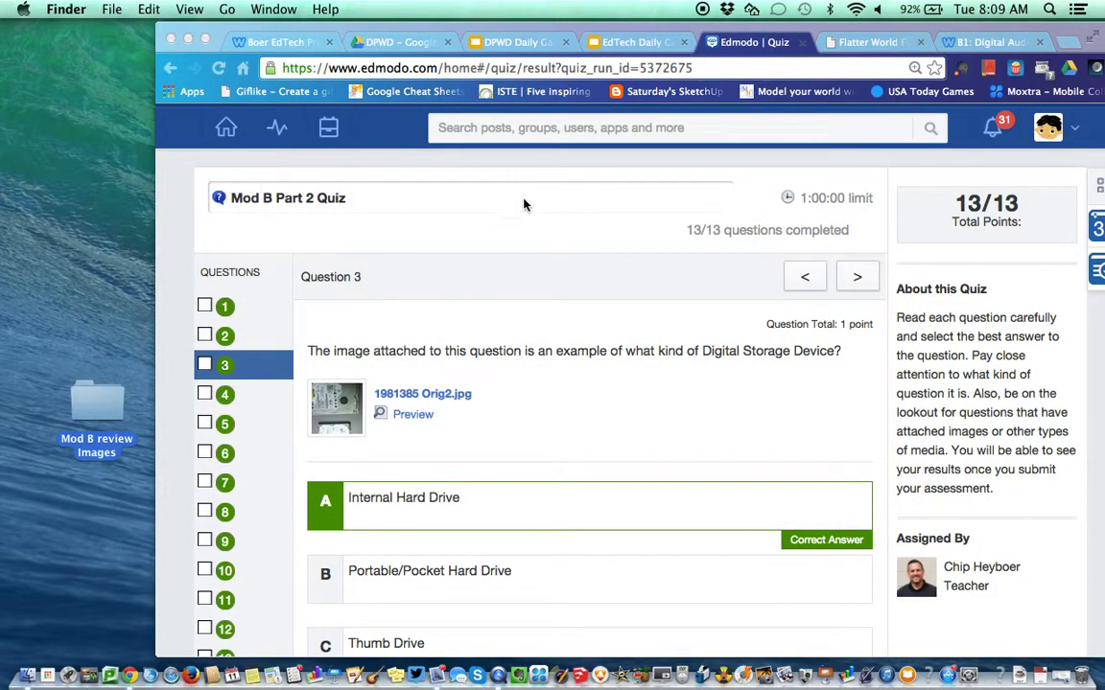
Add a new blank card to the flashcard stack and start adding an image to its question side.
click(843, 42)
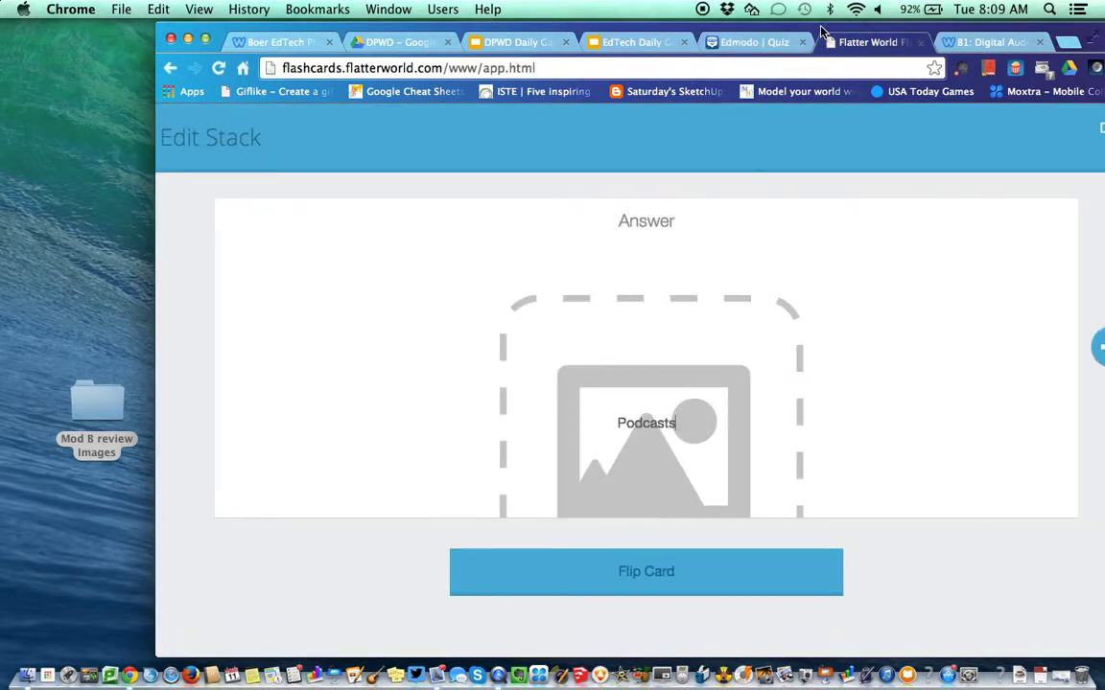
drag(818, 30, 690, 36)
click(983, 354)
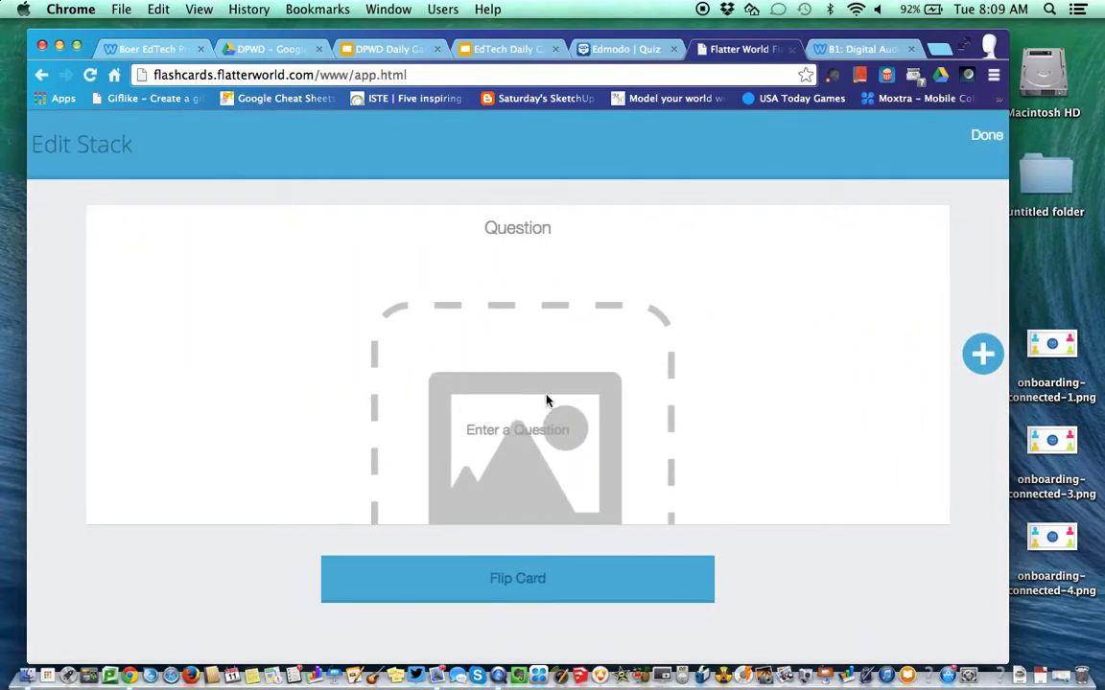
scroll(551, 415, down, 3)
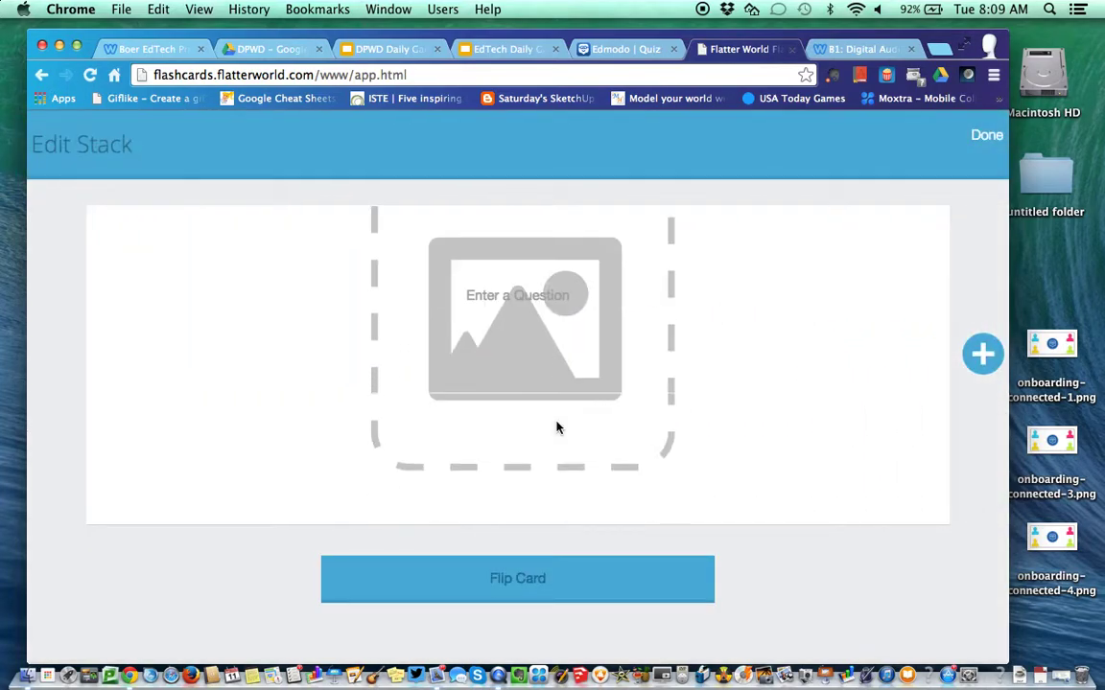
click(620, 469)
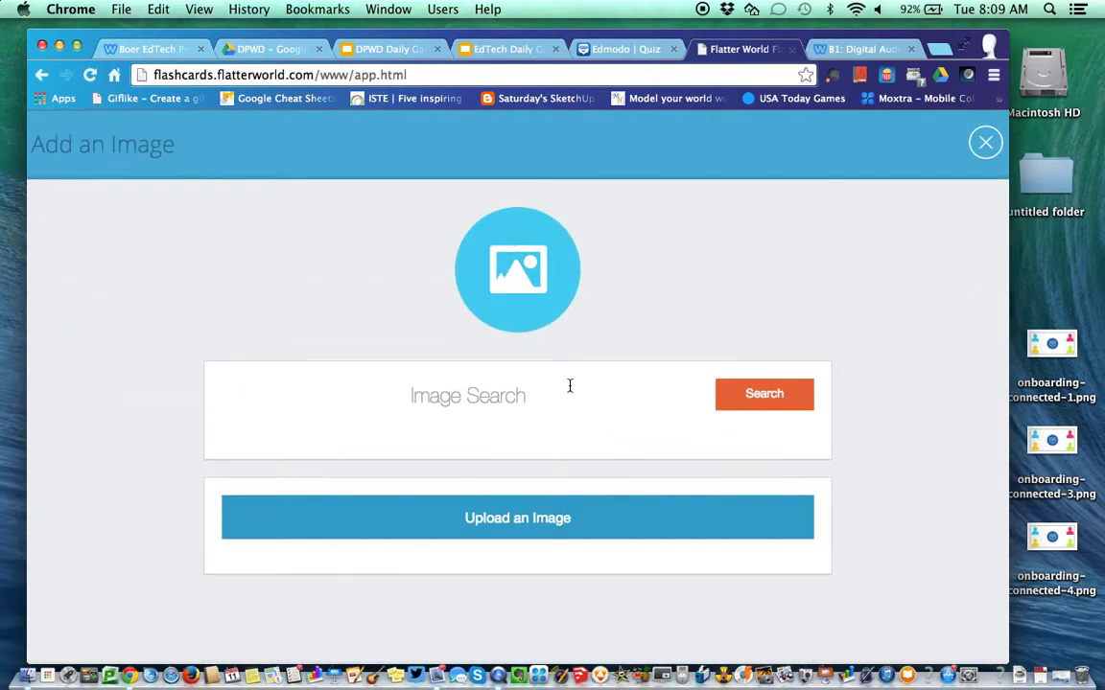
drag(231, 41, 352, 36)
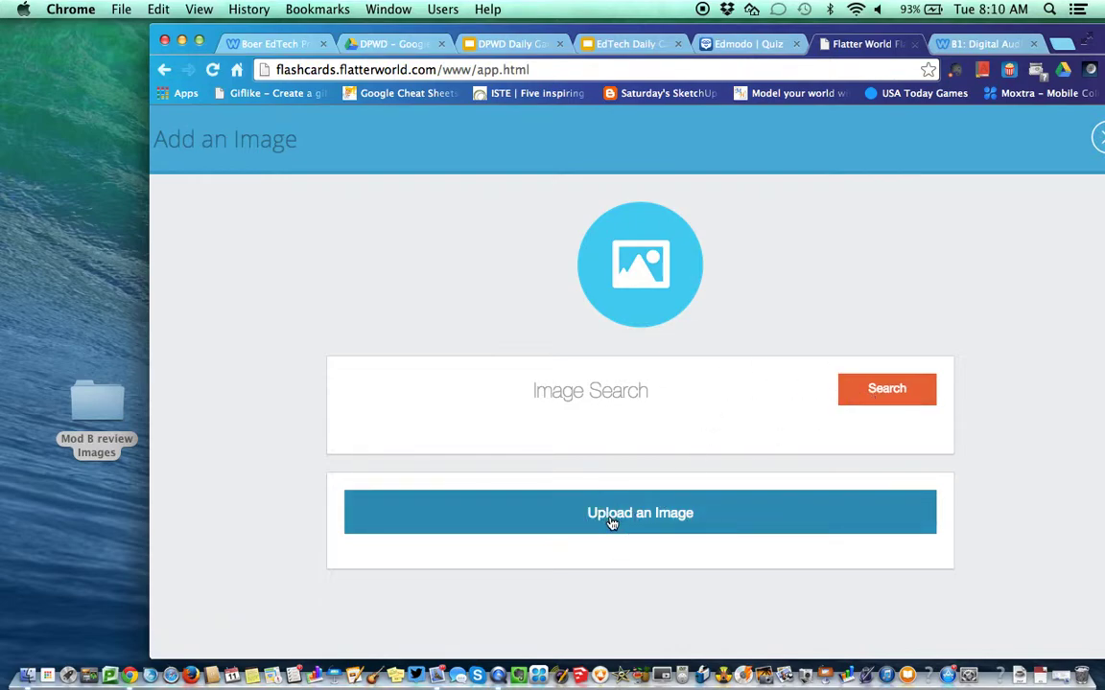
Upload Internal Hard Drive.jpg from Mod B review Images to the card, then delete that image.
click(671, 532)
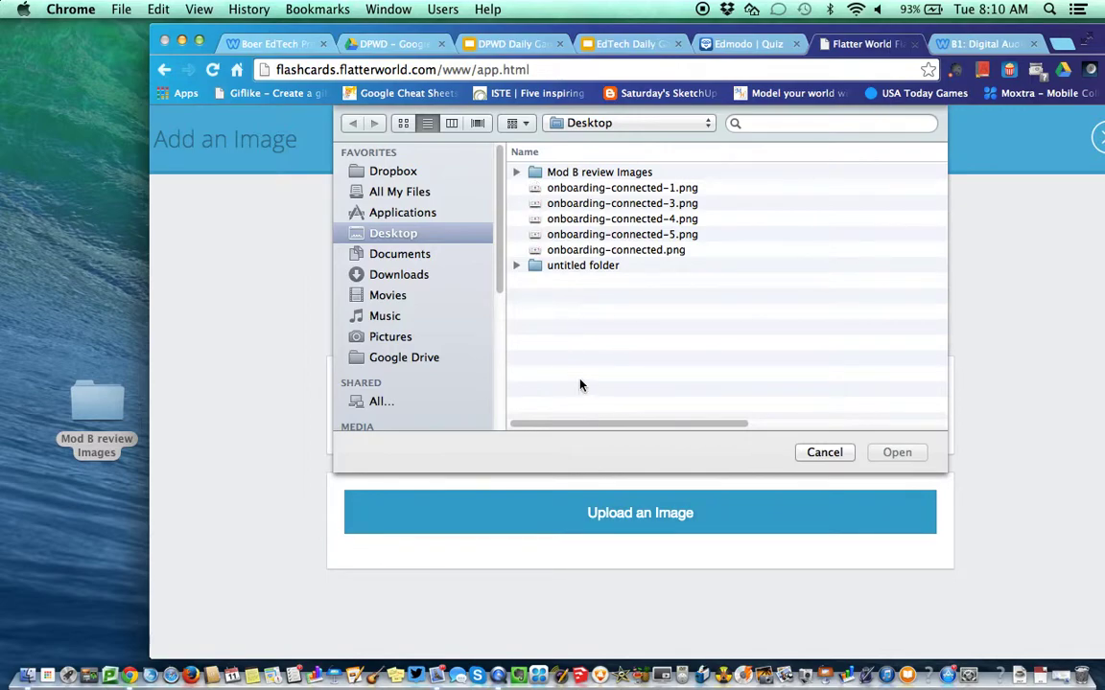
double_click(566, 175)
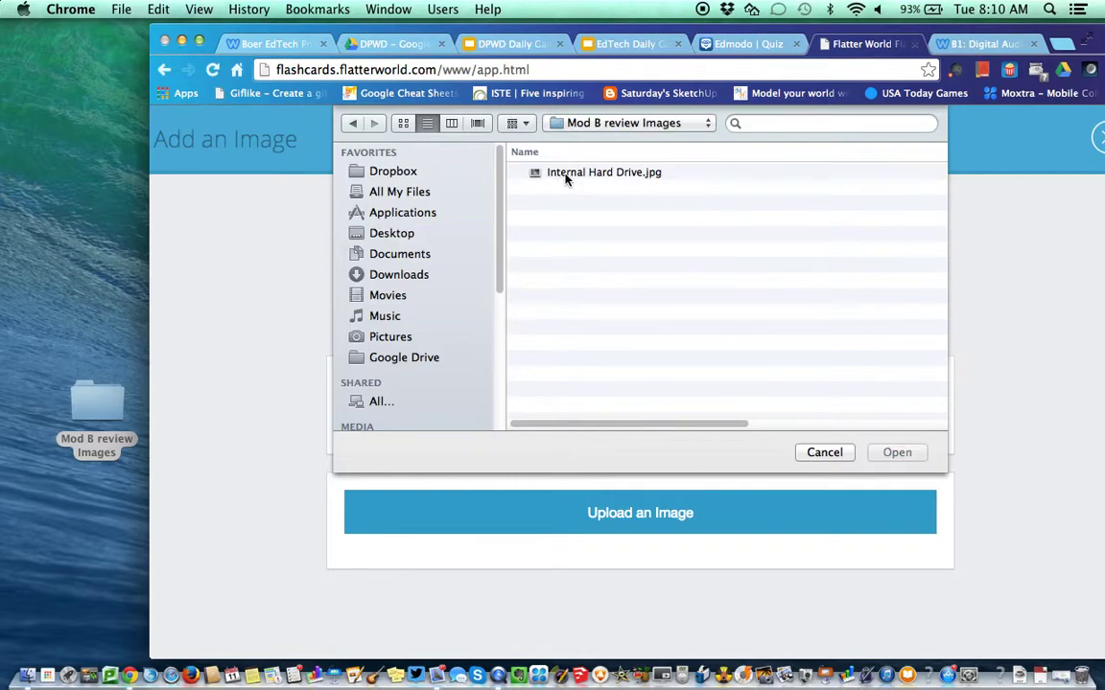
click(568, 176)
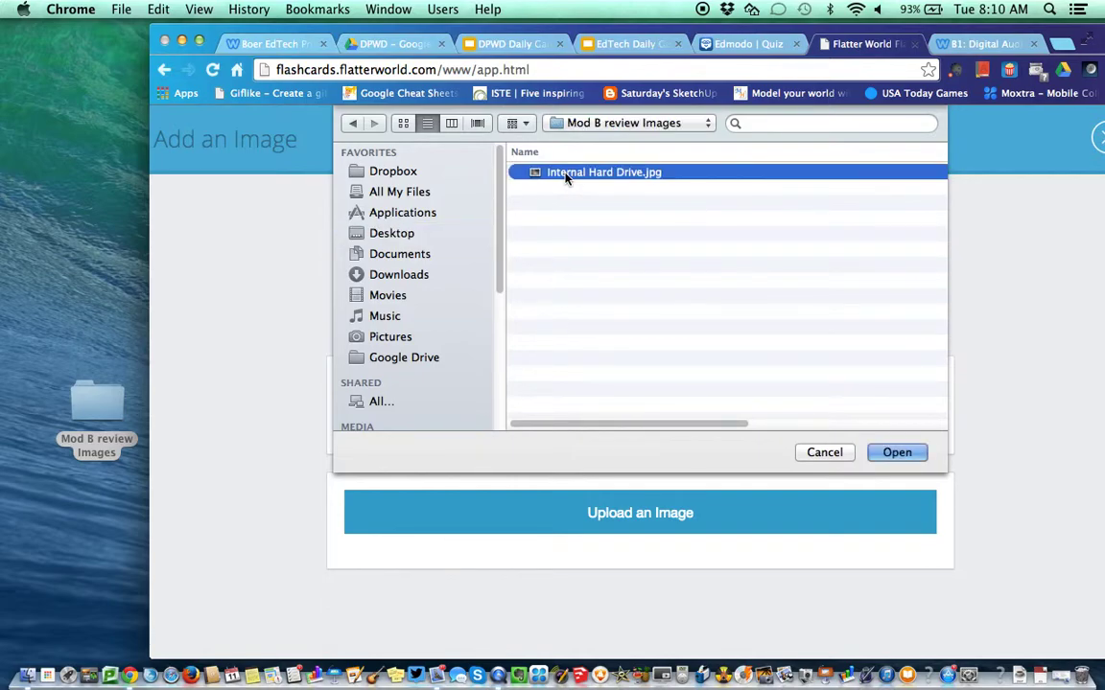
click(895, 453)
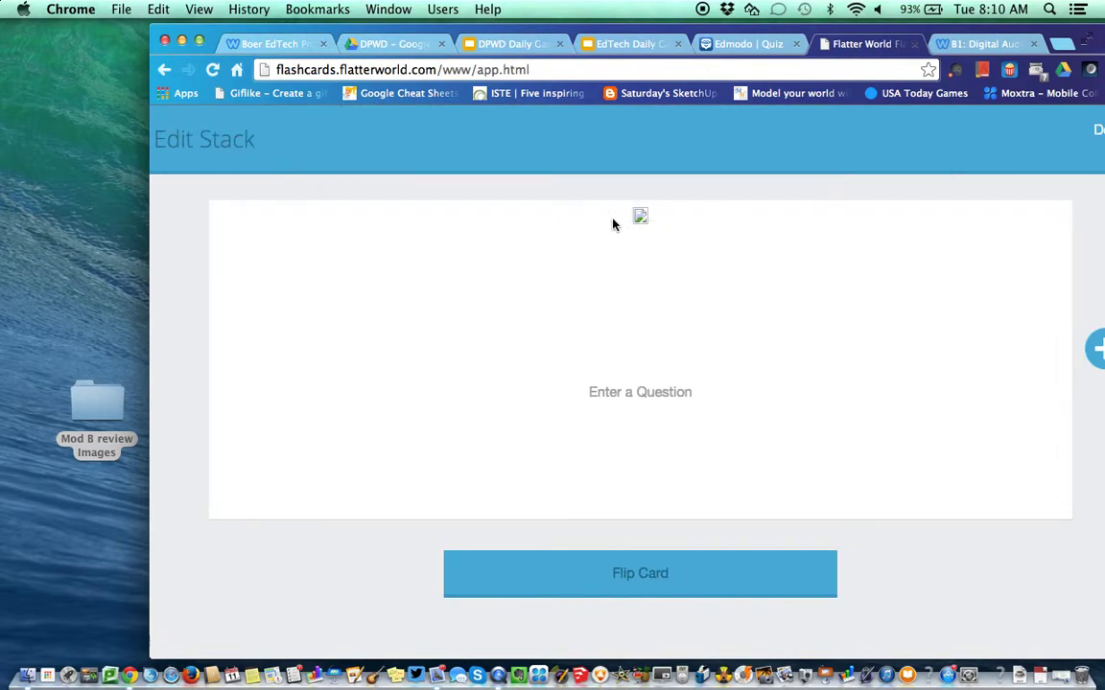
click(638, 215)
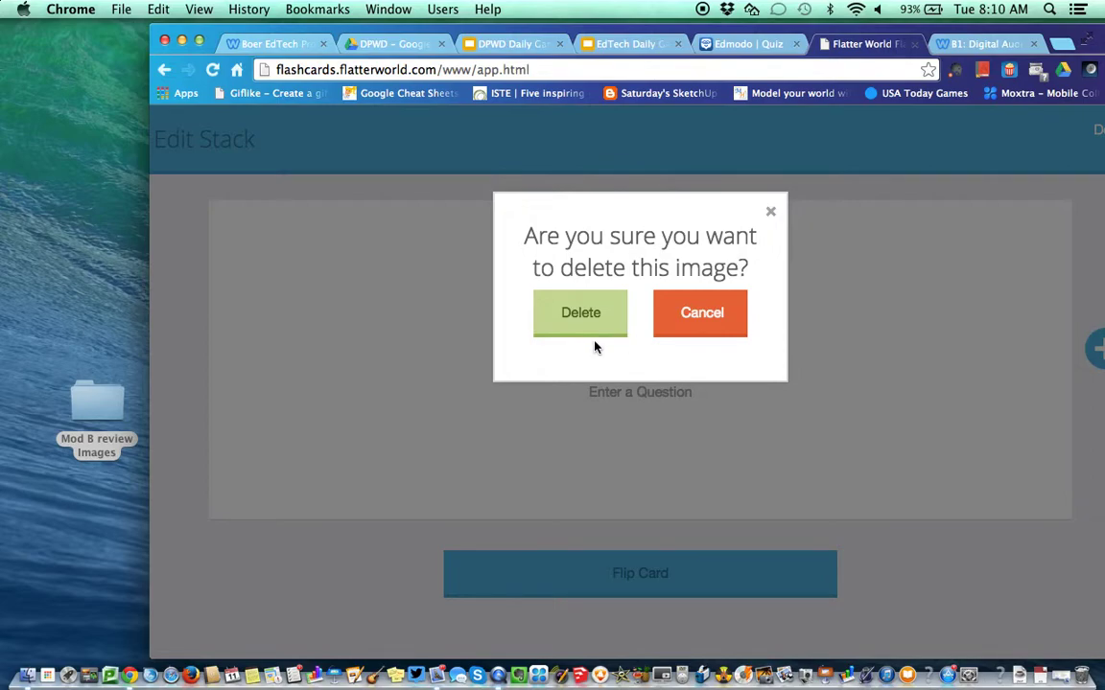
click(617, 332)
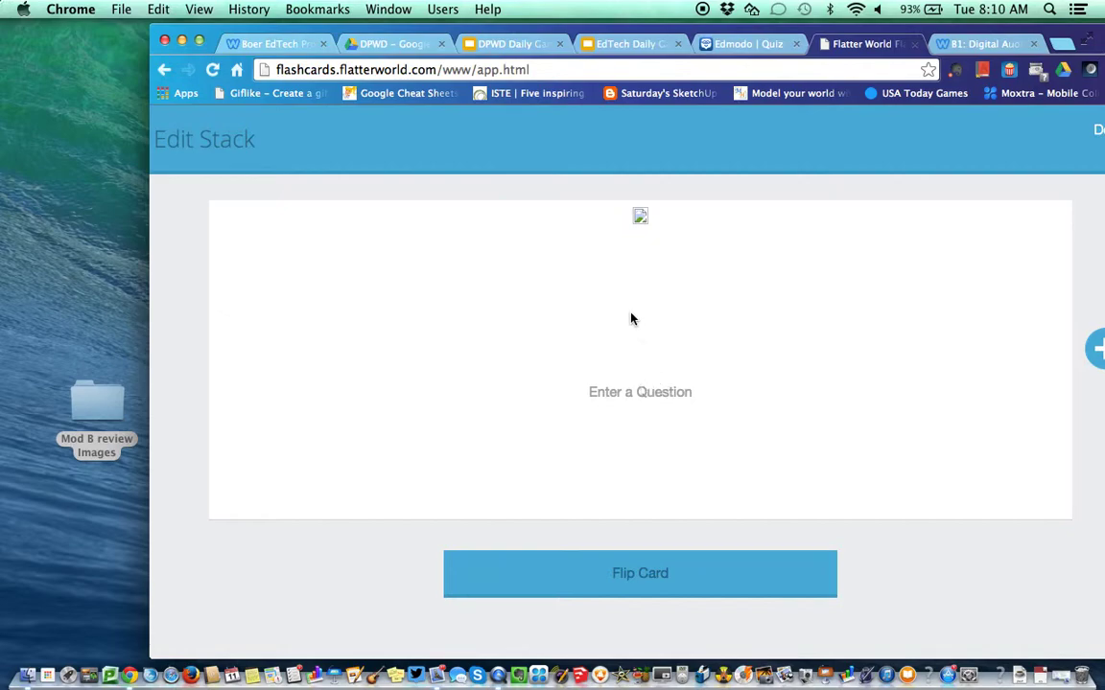
Write the question 'What storage Device is this?' with the answer 'Internal Hard Drive' on the card.
text(What )
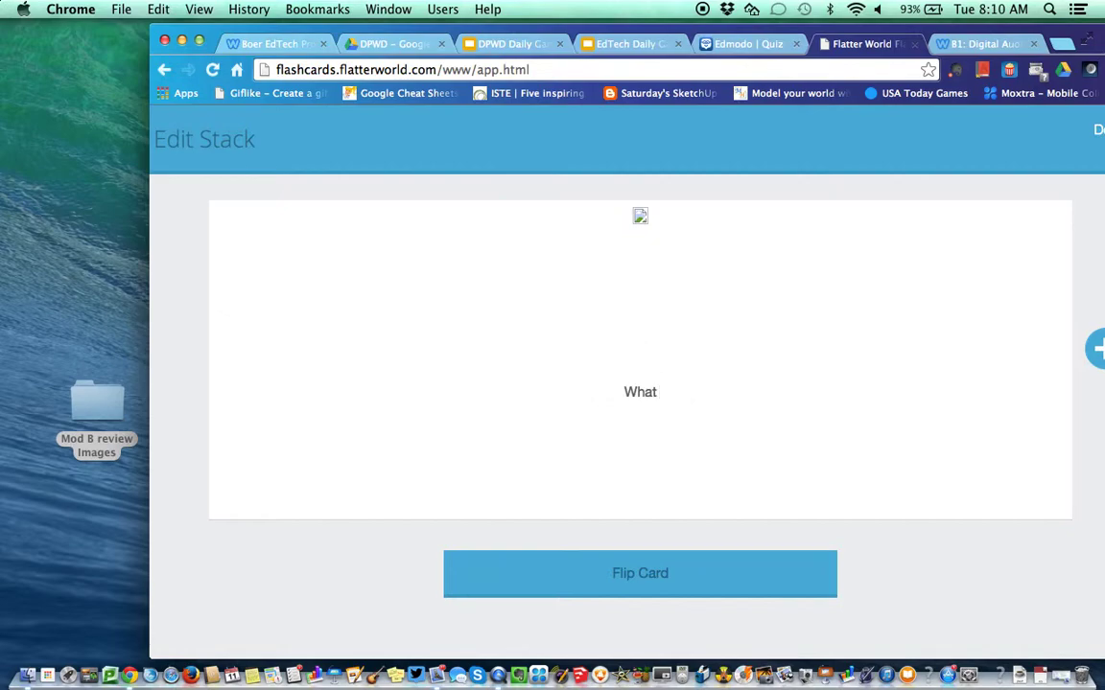
text(storage D)
text(evic)
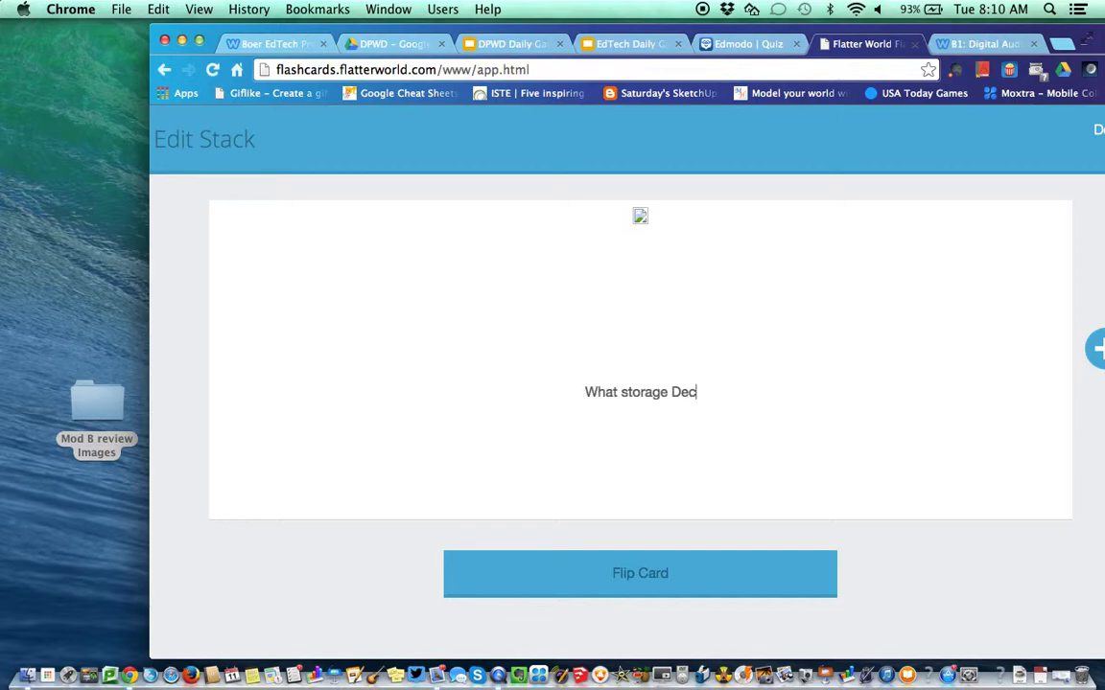
key(BackSpace)
text(vice is this?)
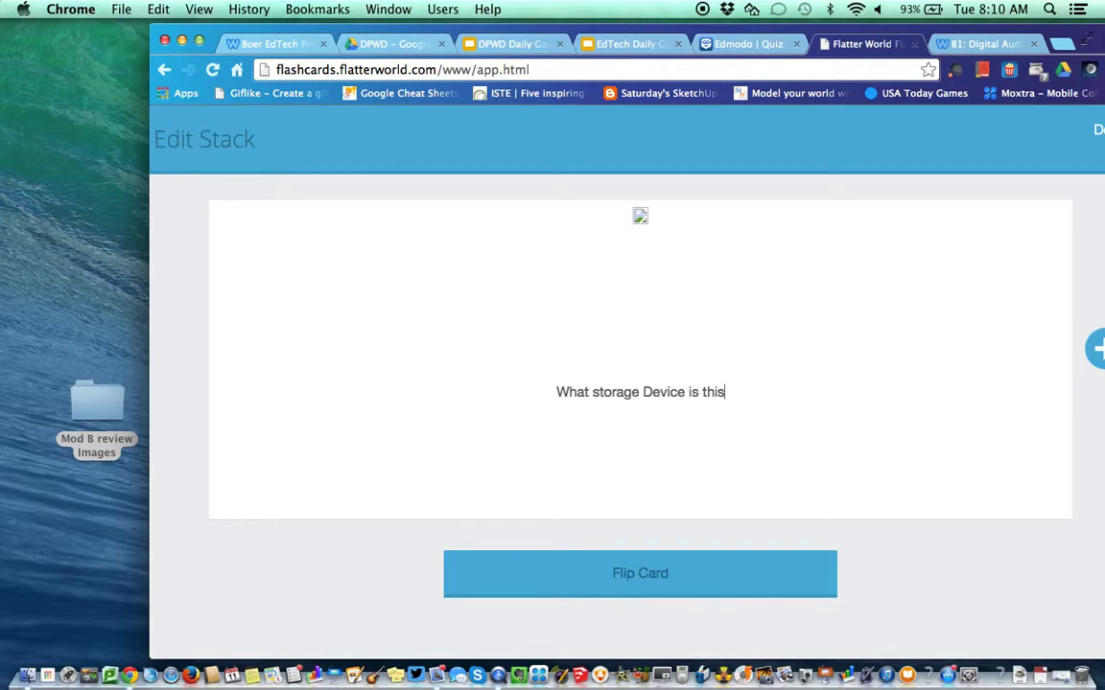
click(630, 573)
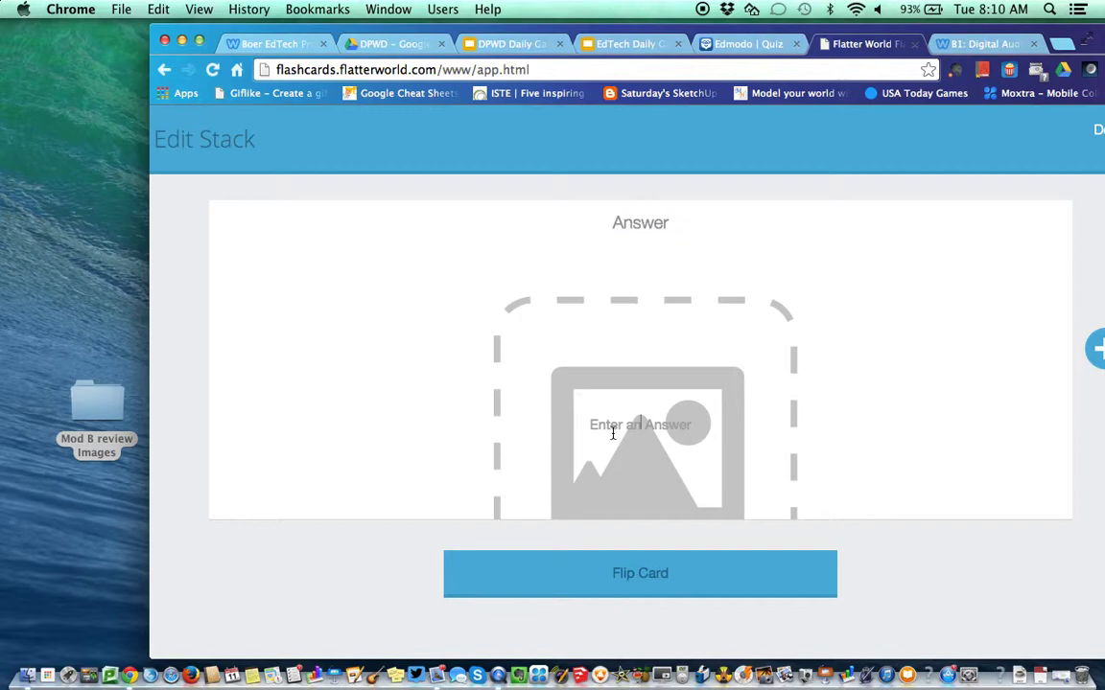
click(612, 433)
text(Internal )
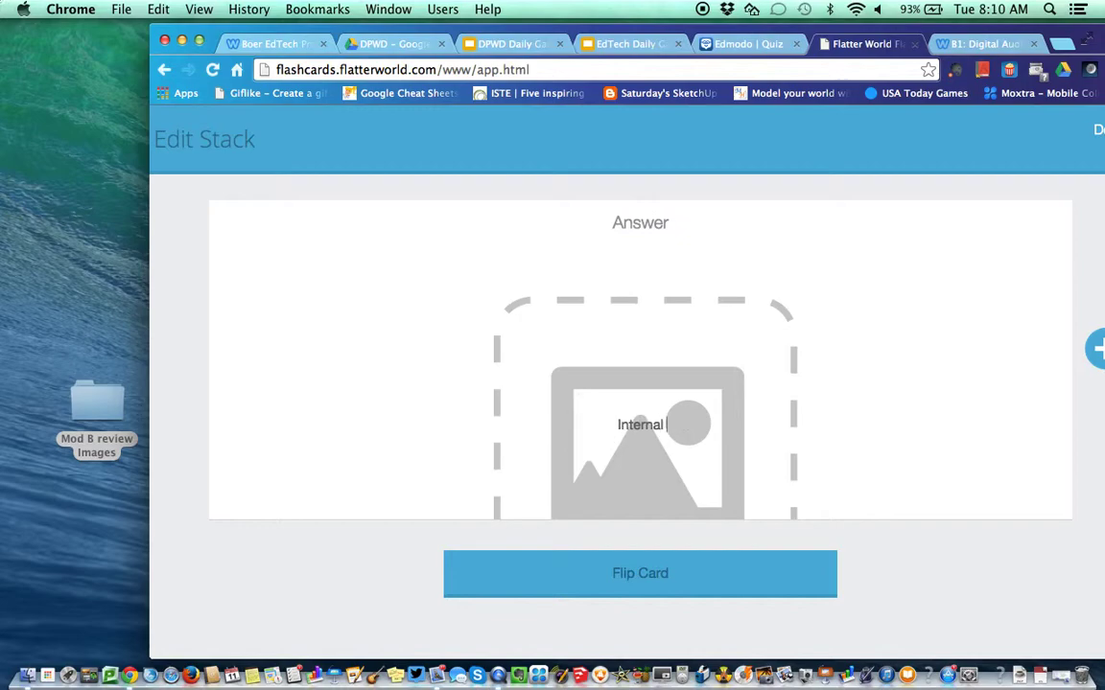
text(Hard Drive)
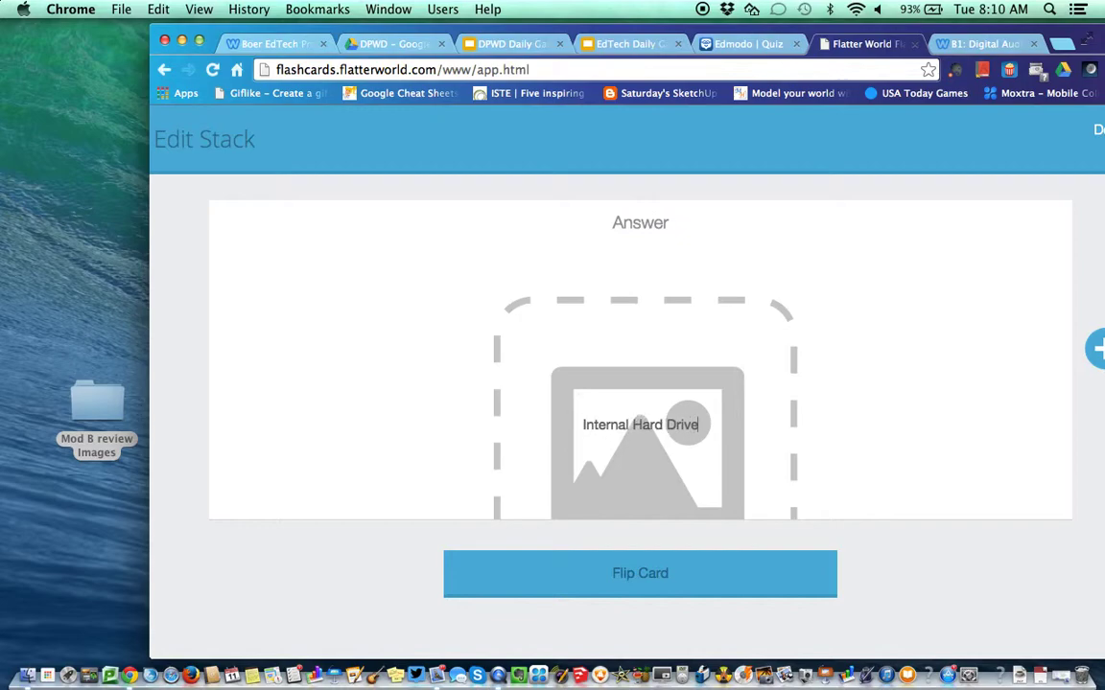
click(737, 575)
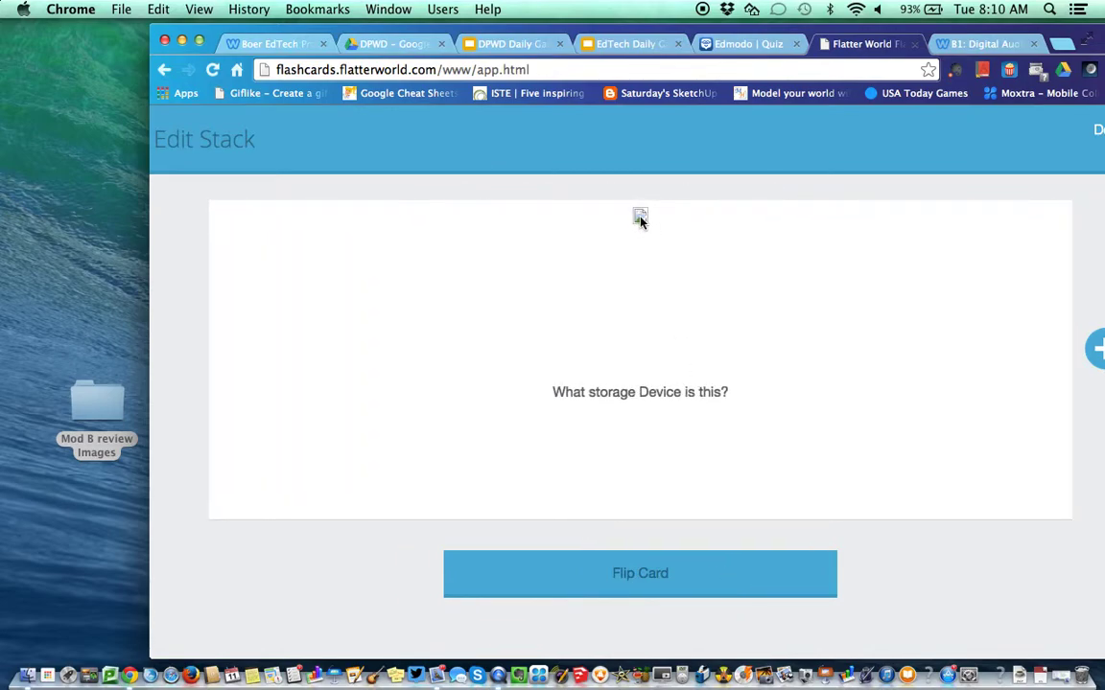
Delete the broken image from the card and upload Internal Hard Drive.jpg again.
click(641, 220)
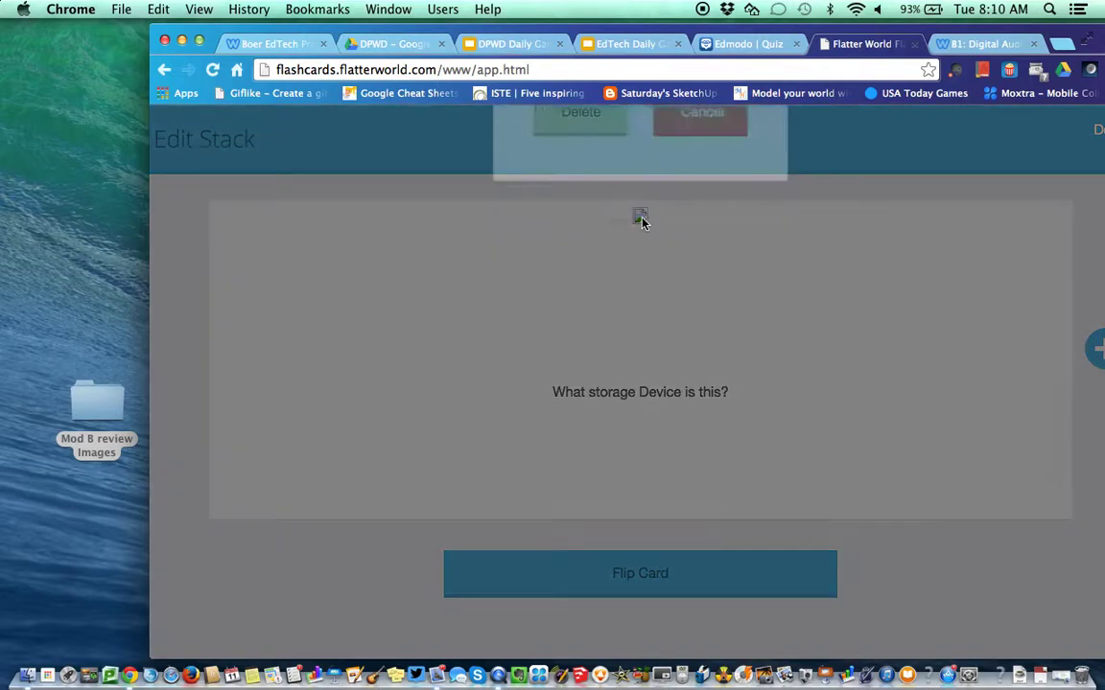
click(575, 325)
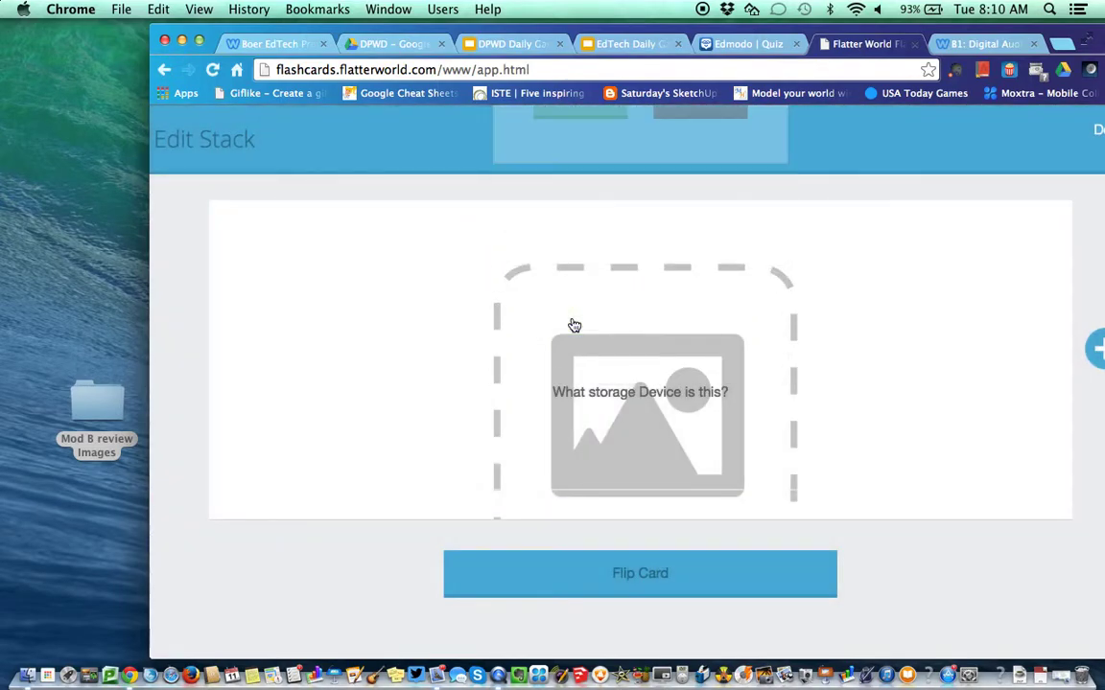
scroll(641, 478, down, 3)
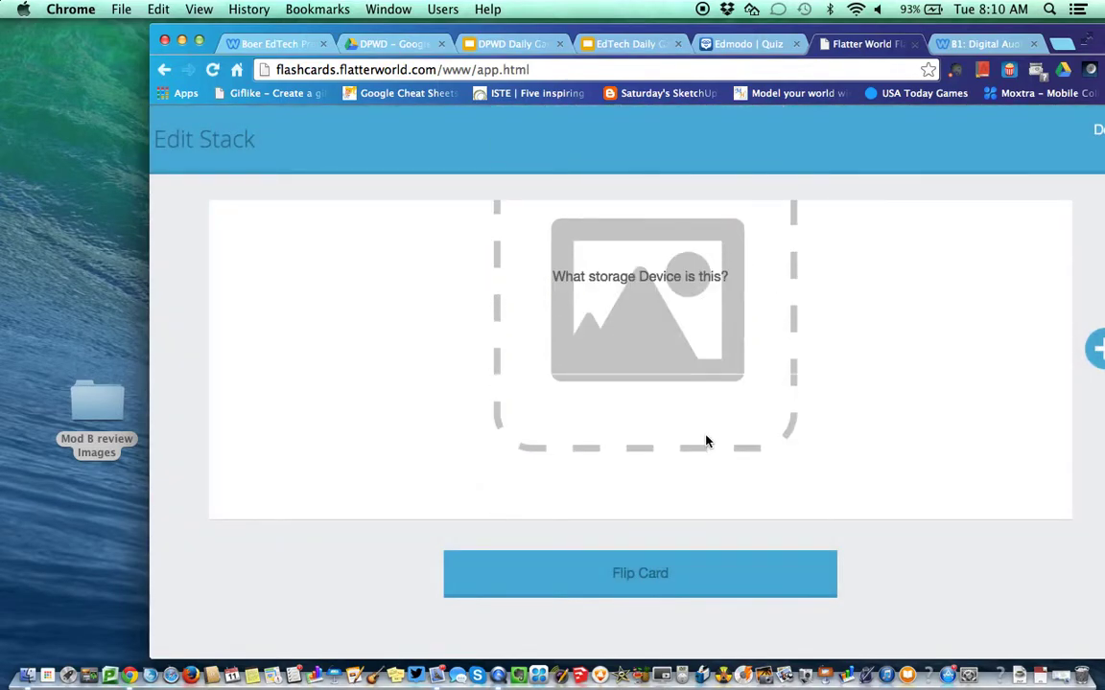
click(708, 442)
click(719, 514)
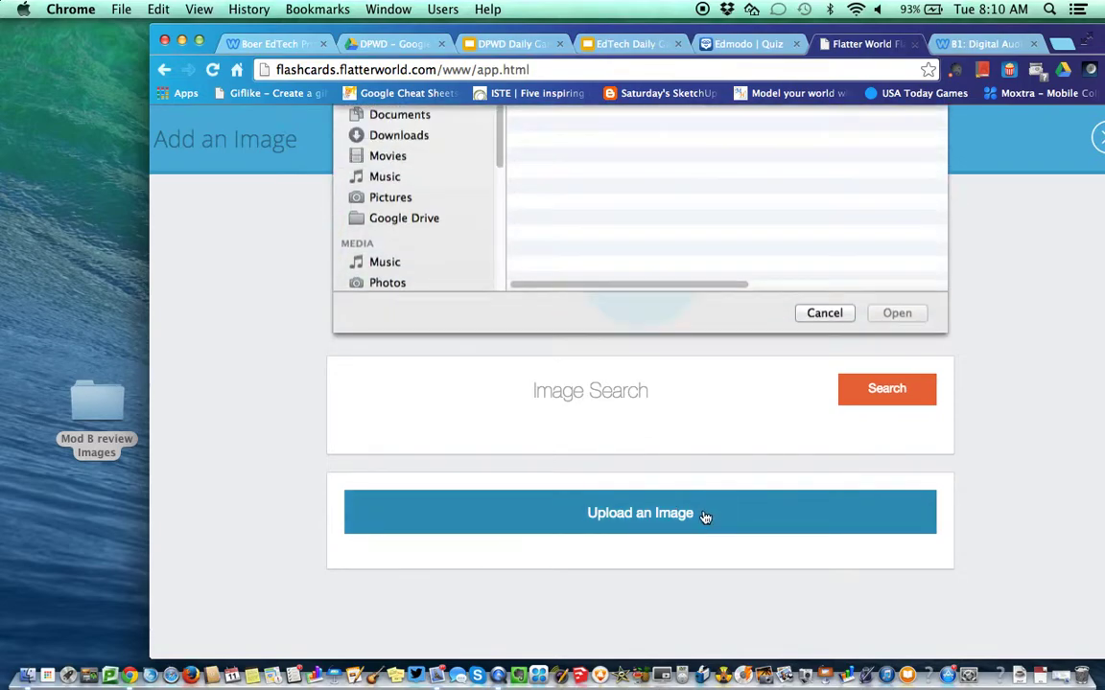
click(553, 176)
click(877, 454)
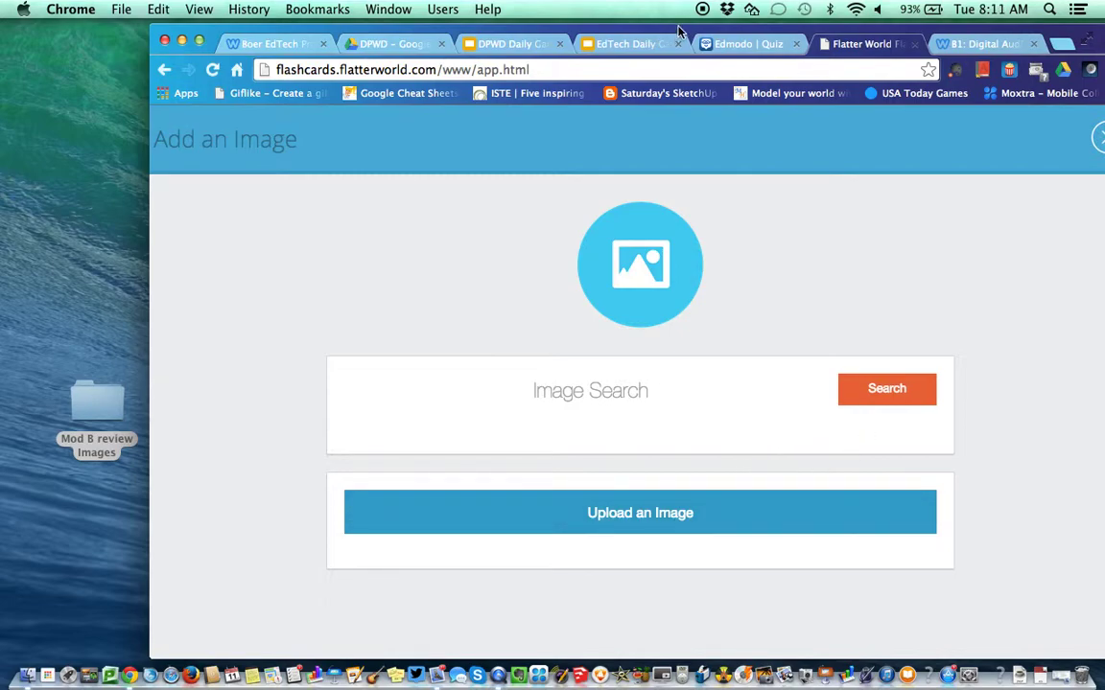
Retry uploading Internal Hard Drive.jpg twice more, then close the Add an Image panel.
click(640, 42)
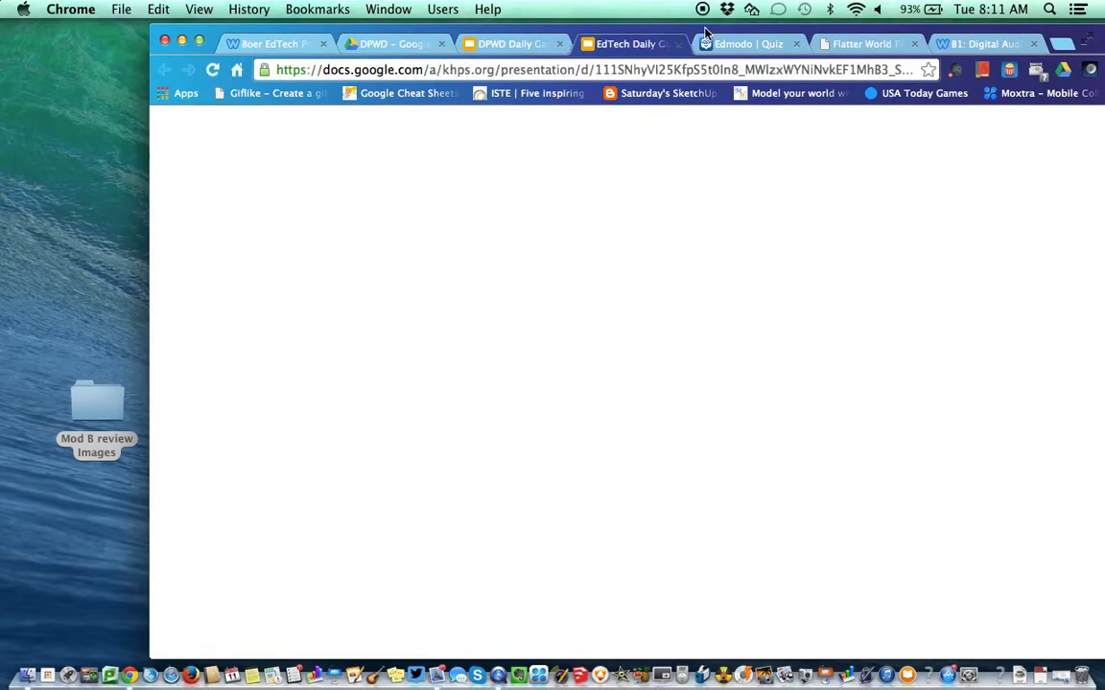
click(707, 40)
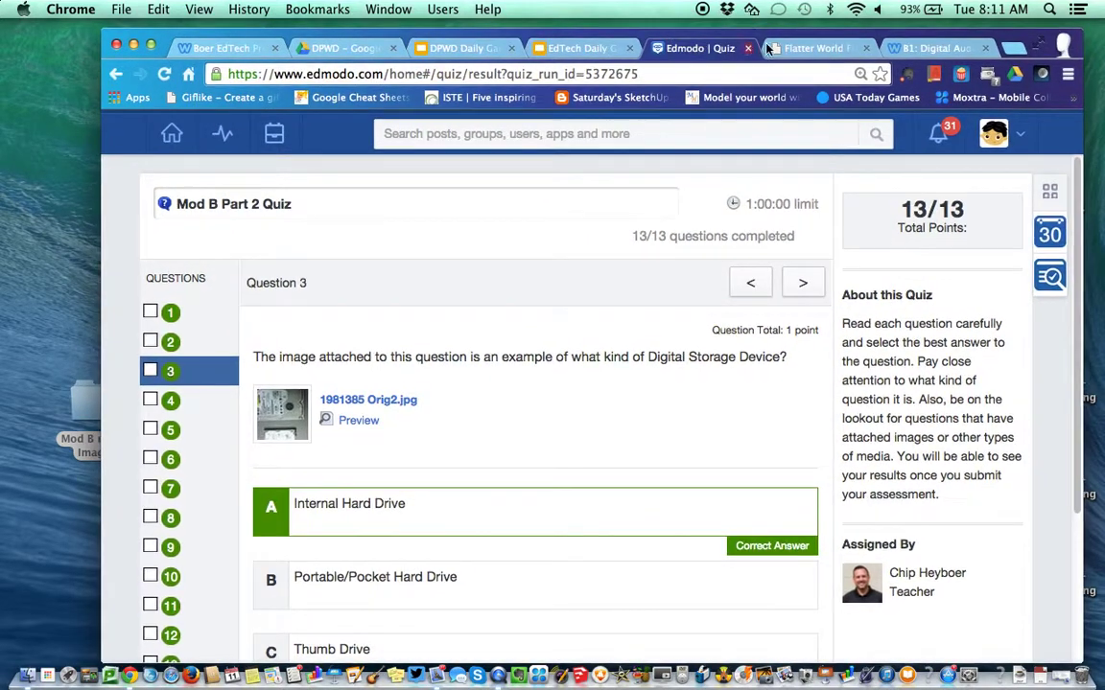
click(770, 48)
click(634, 516)
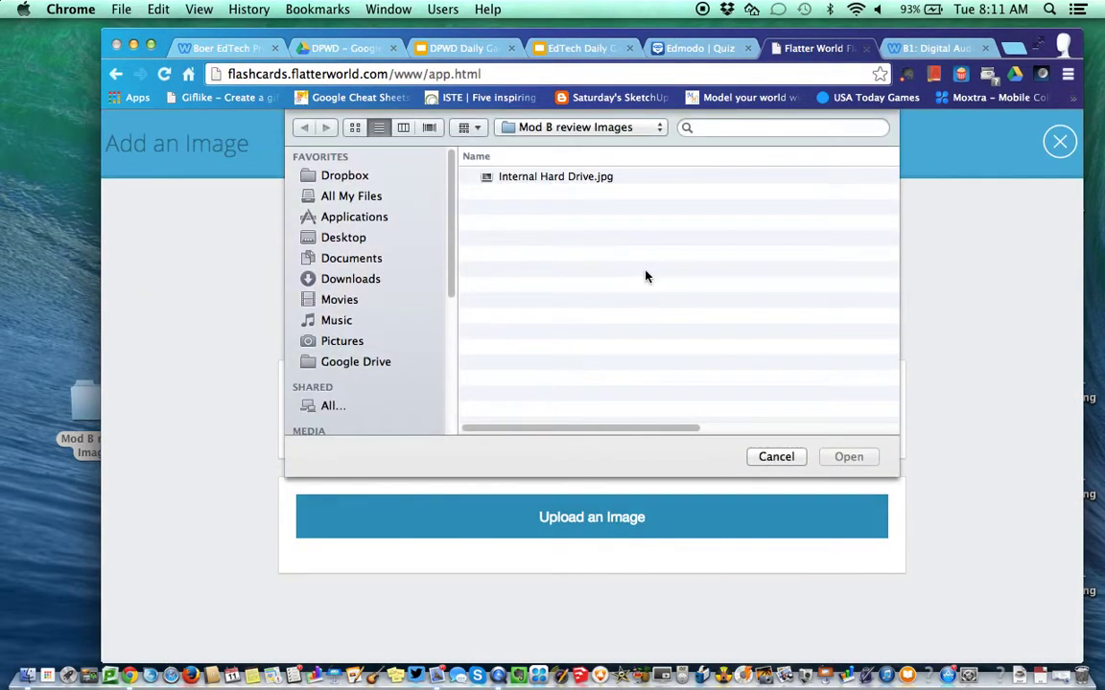
click(510, 178)
click(847, 459)
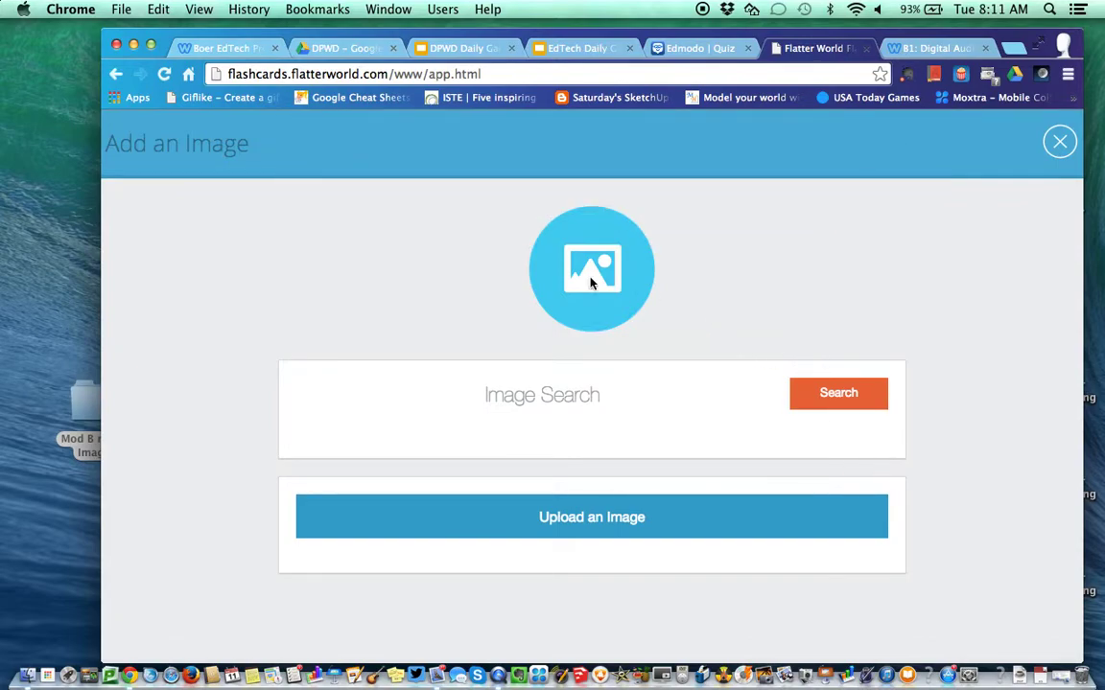
click(687, 526)
click(525, 179)
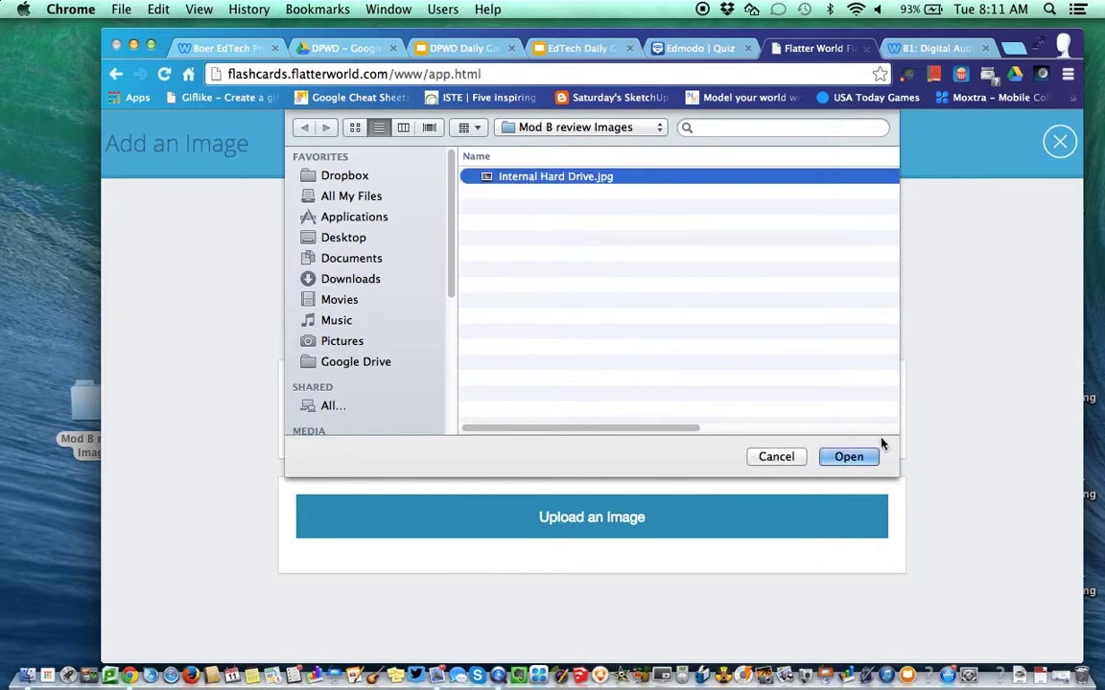
click(847, 457)
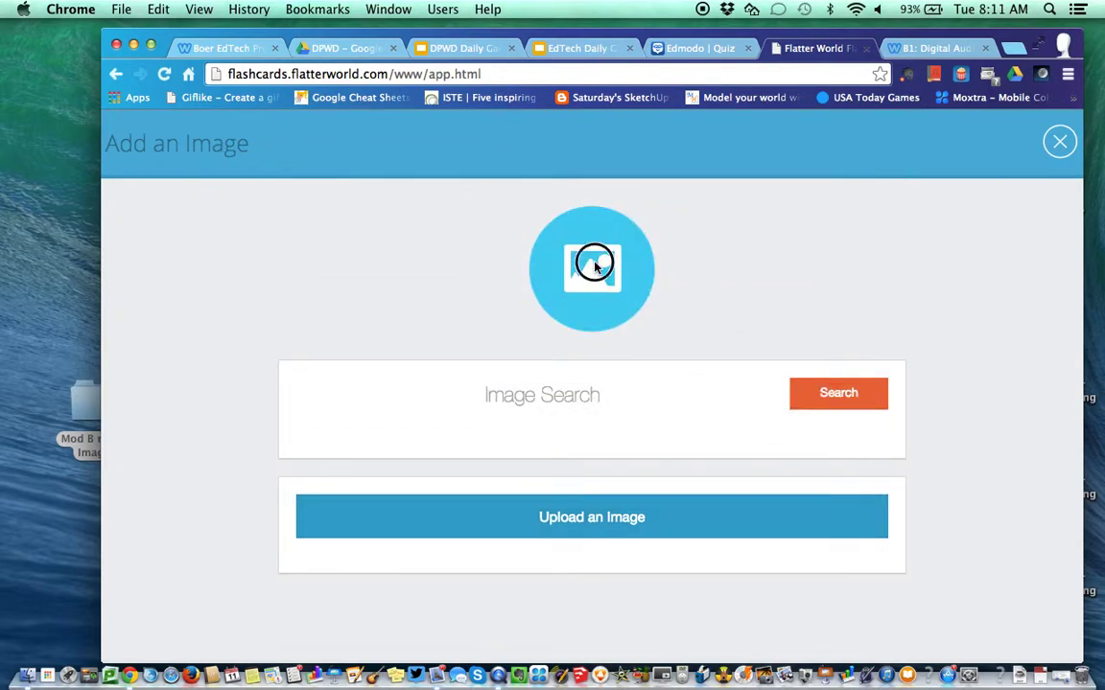
click(1059, 142)
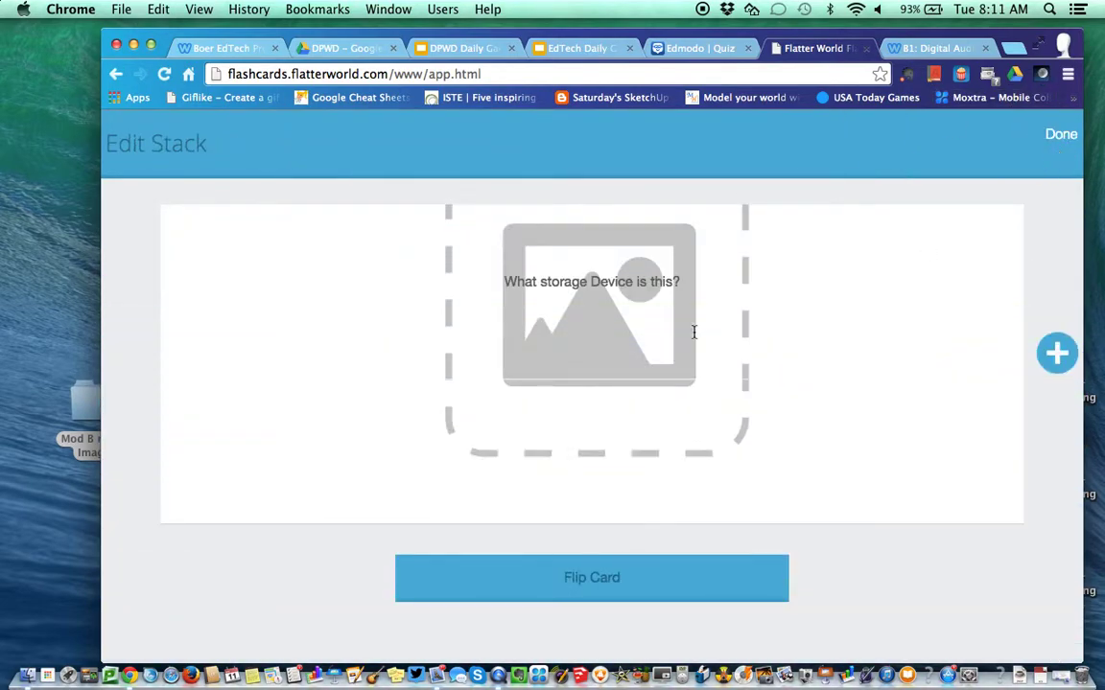
Upload Internal Hard Drive.jpg to the 'What storage Device is this?' card, trying twice.
scroll(600, 456, down, 3)
scroll(599, 458, up, 3)
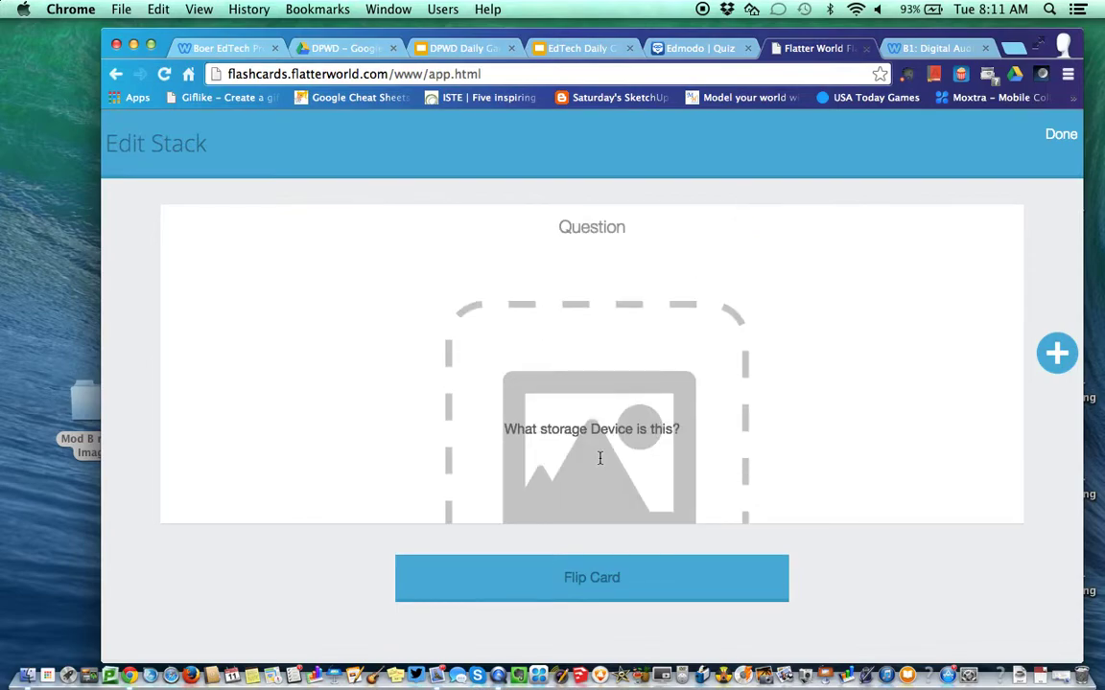
scroll(596, 480, down, 3)
click(582, 463)
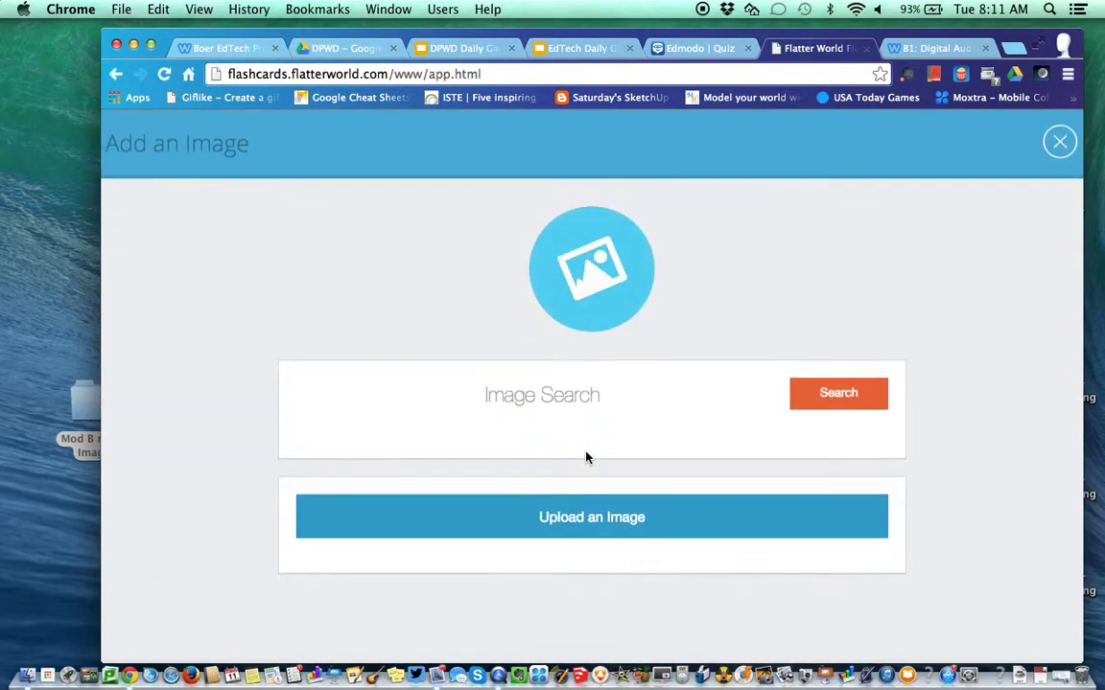
click(601, 517)
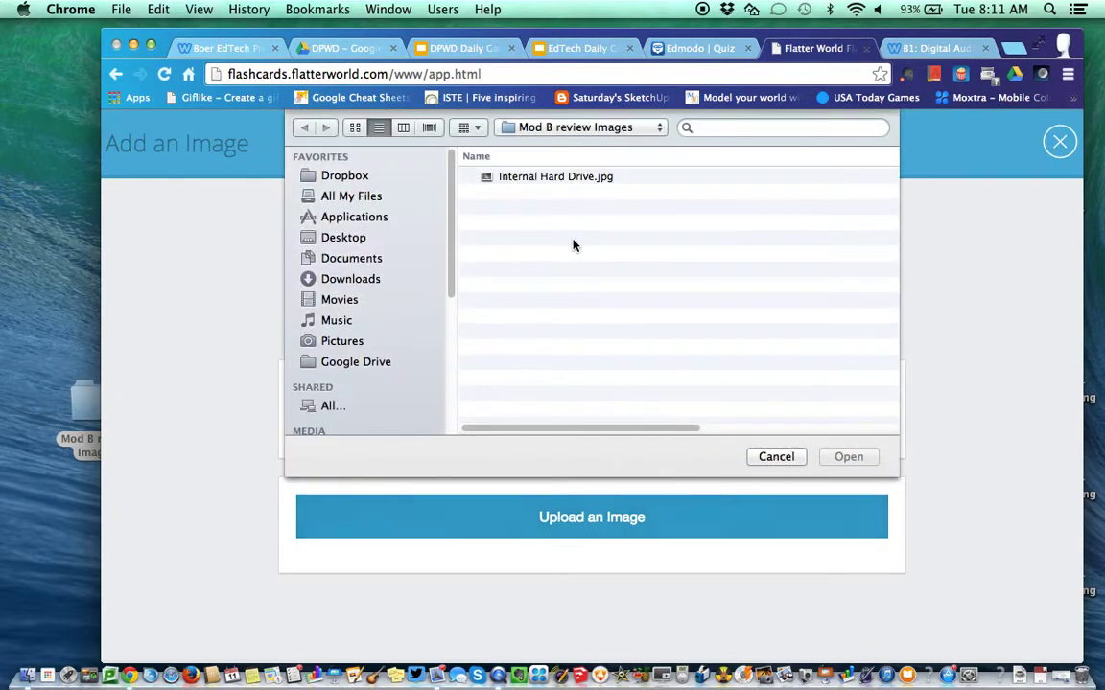
click(537, 178)
click(853, 459)
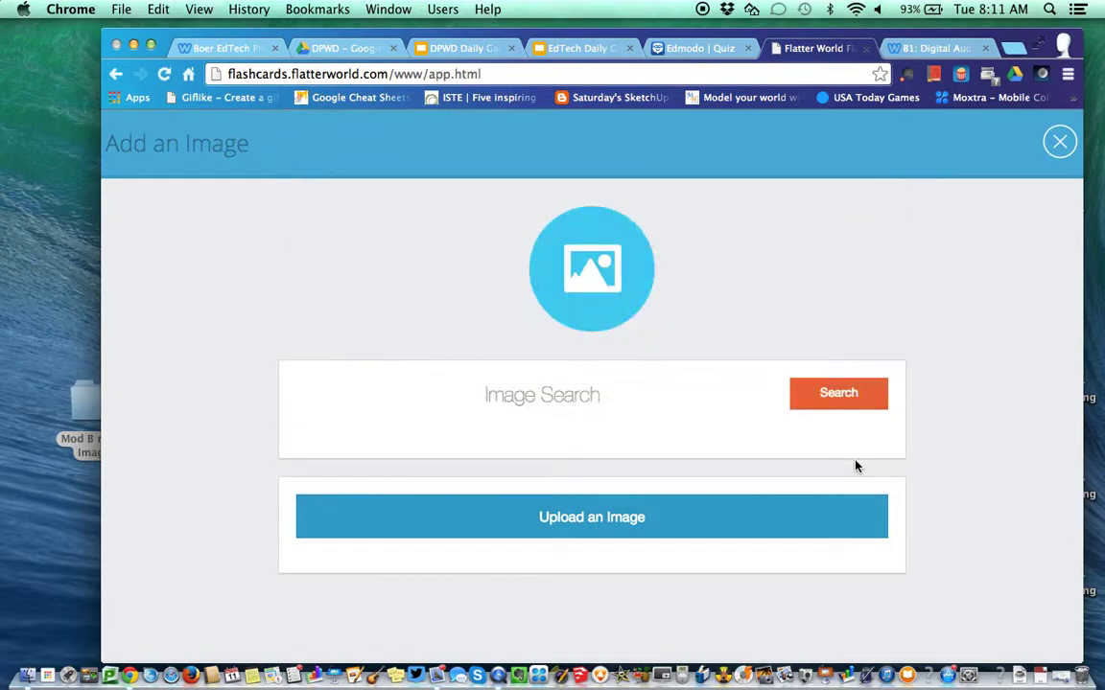
click(677, 519)
click(543, 180)
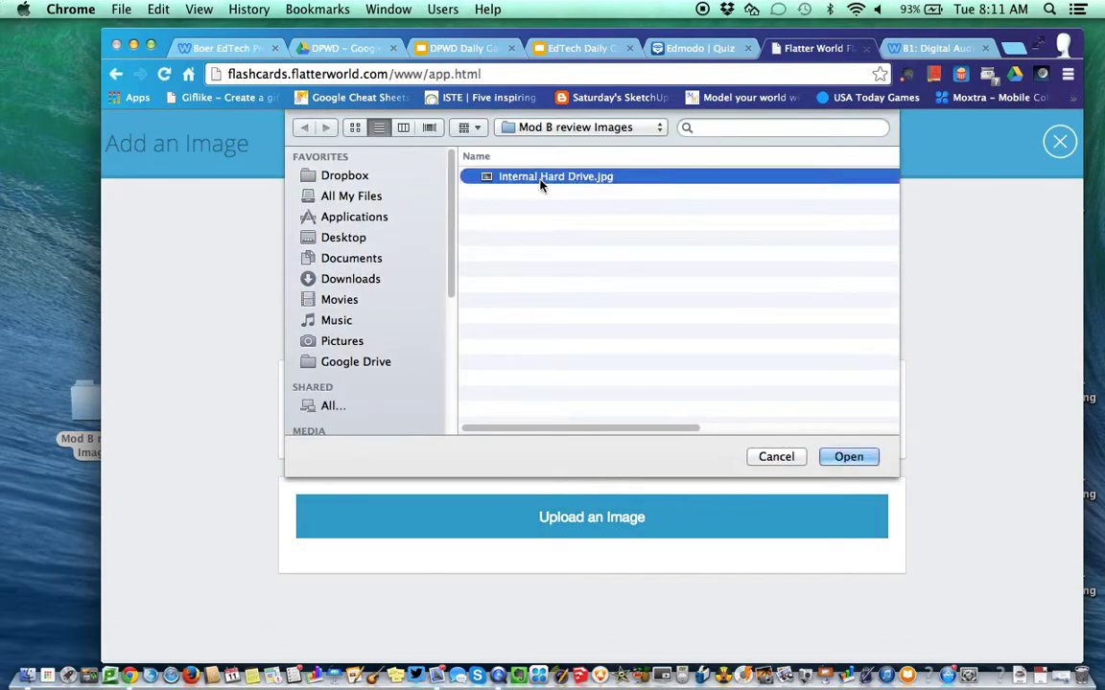
click(847, 456)
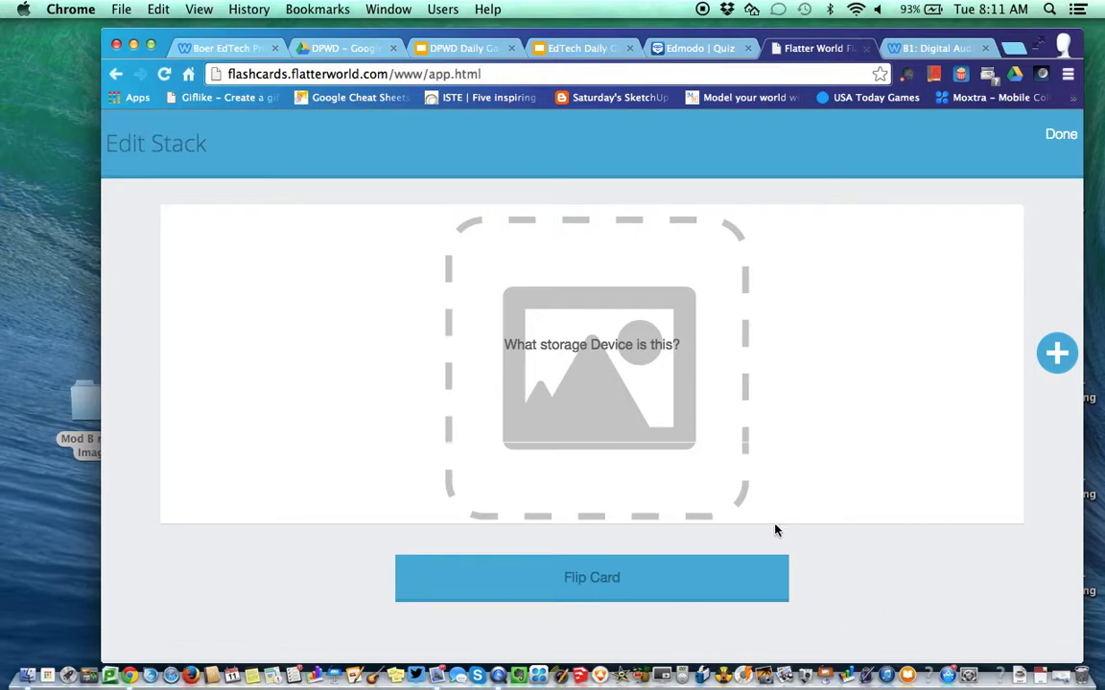
Save the stack and practise it, marking Contacts, Internal Hard Drive and Podcasts correct.
click(1060, 135)
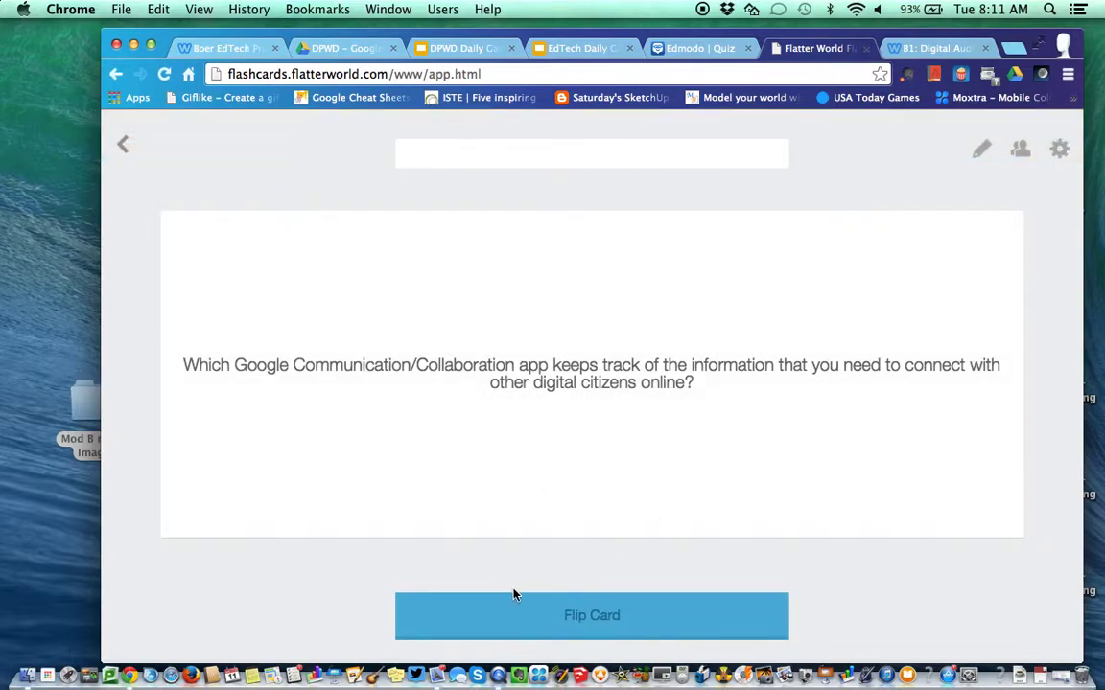
click(579, 620)
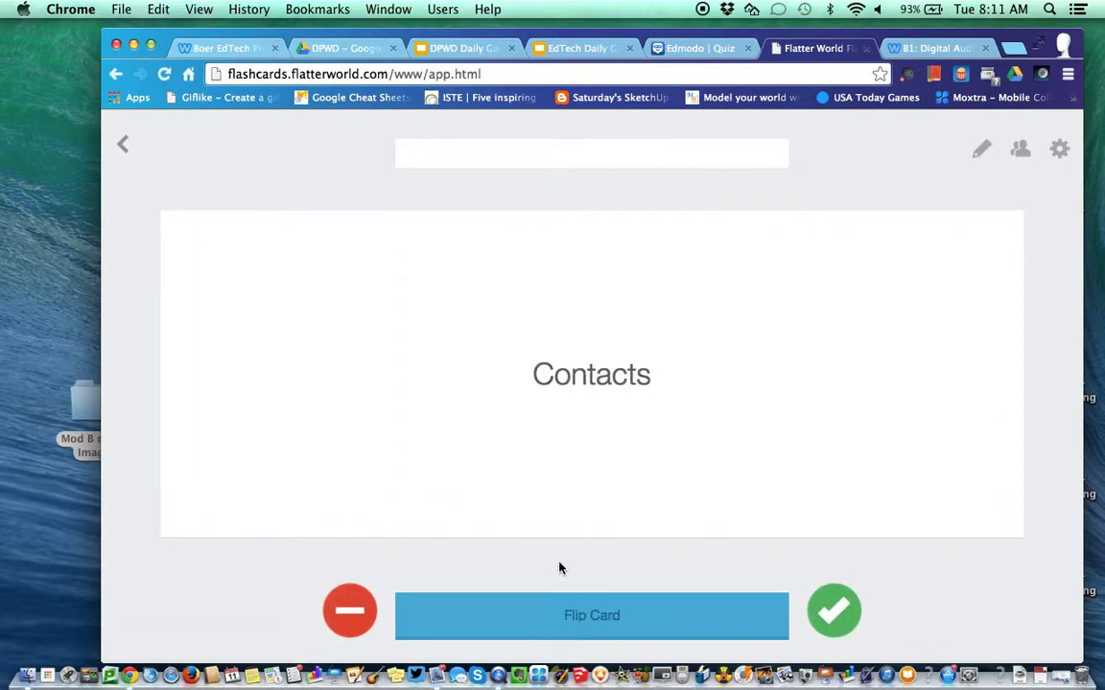
click(823, 612)
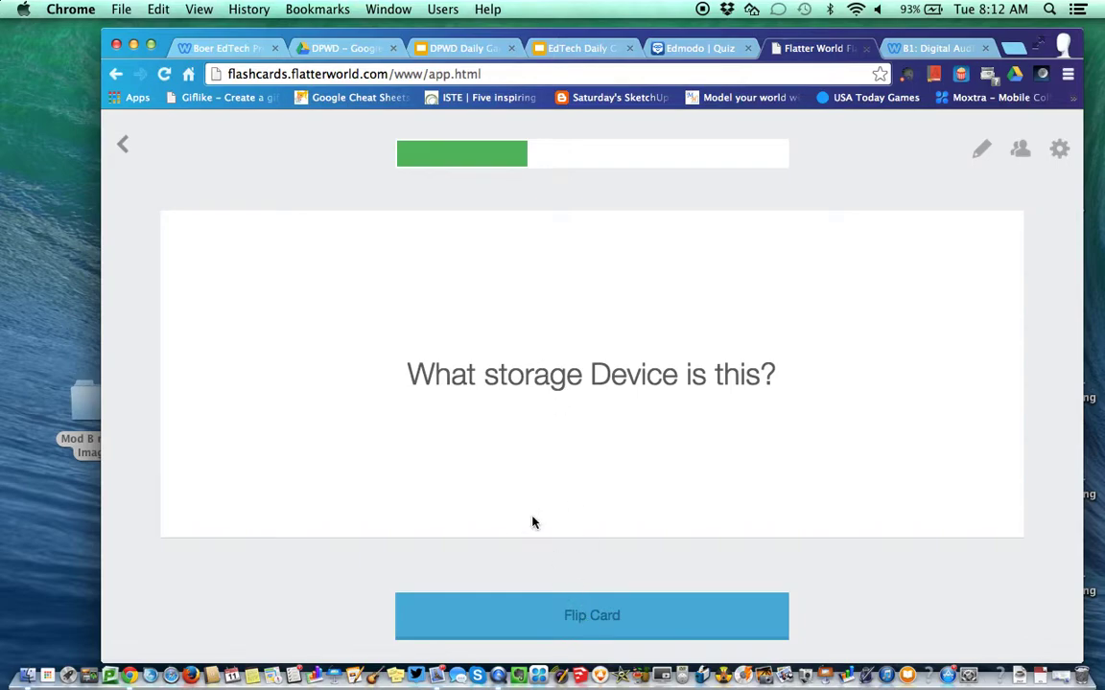
click(585, 619)
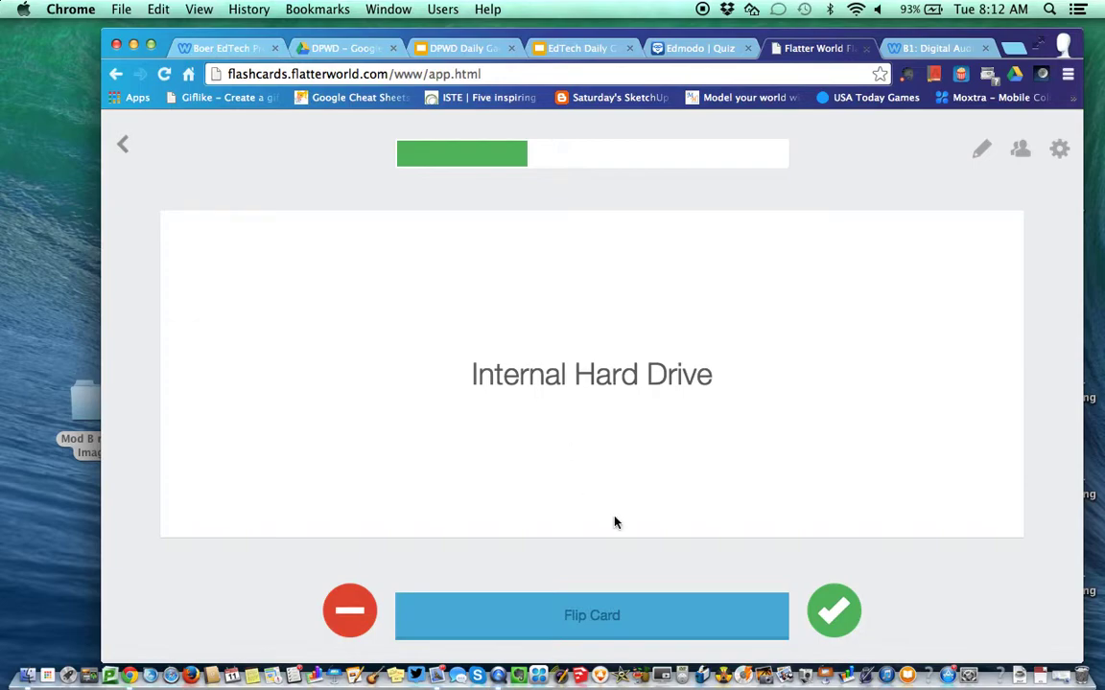
click(830, 614)
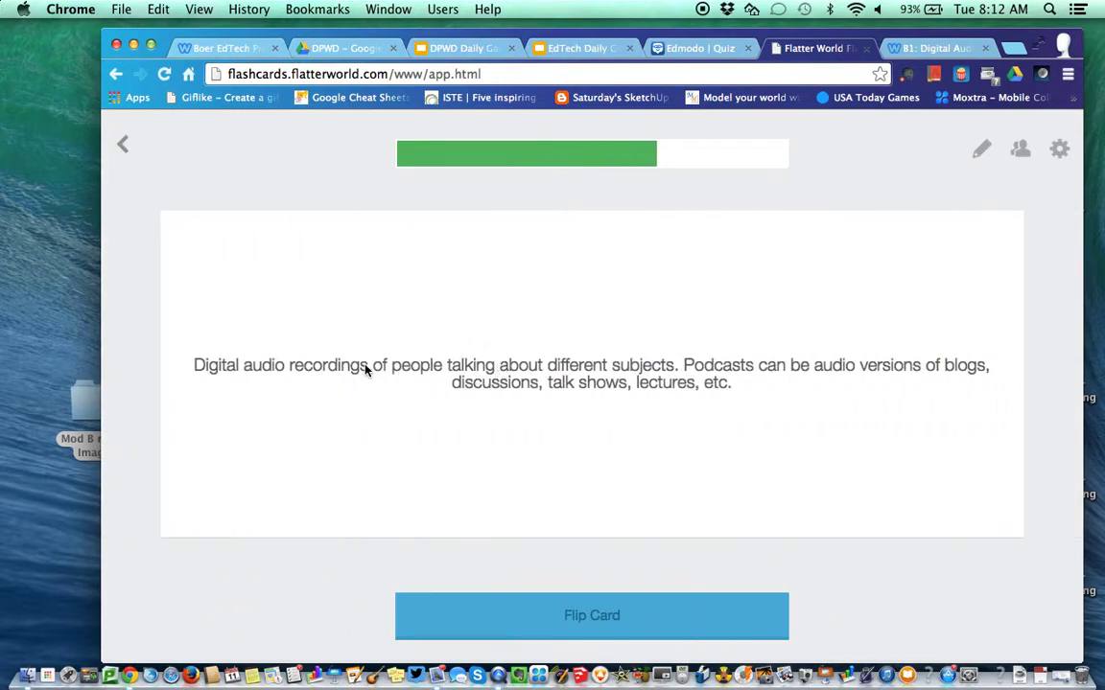
click(540, 610)
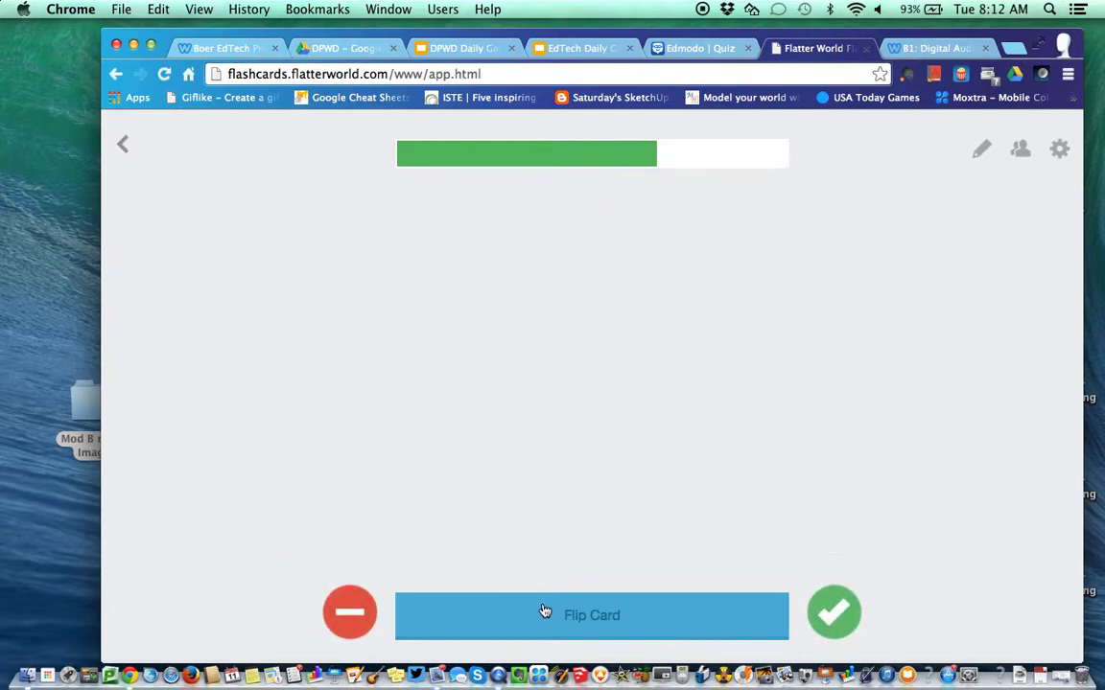
click(833, 618)
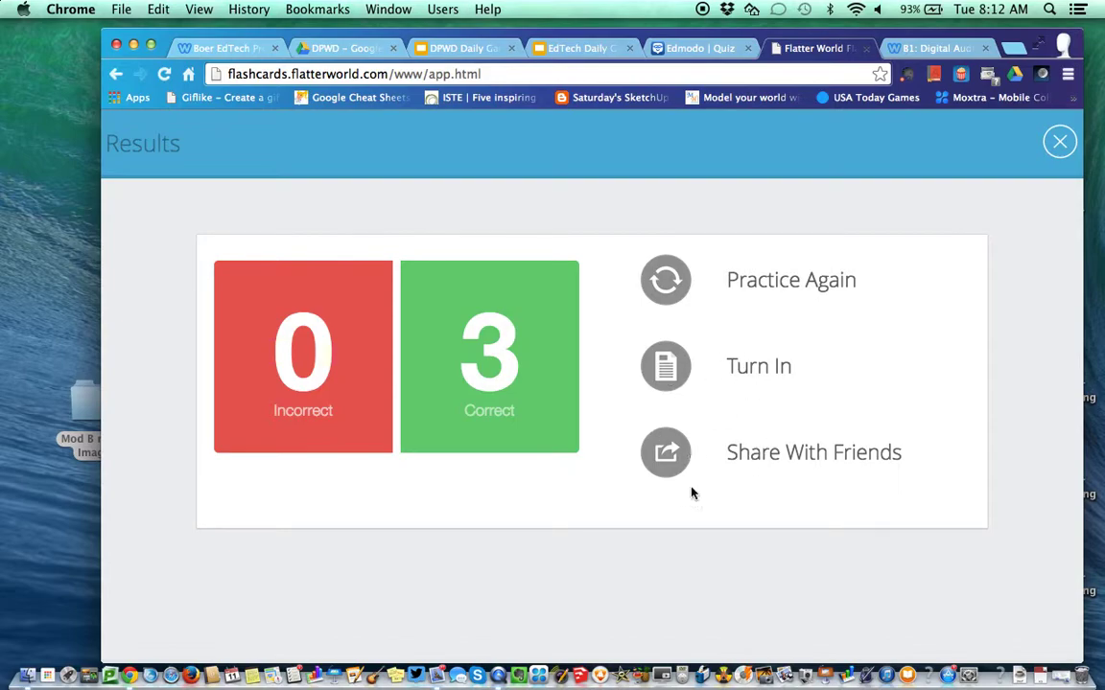
Practise again, marking Contacts wrong first, then Podcasts and Contacts correct, and close the results.
click(665, 280)
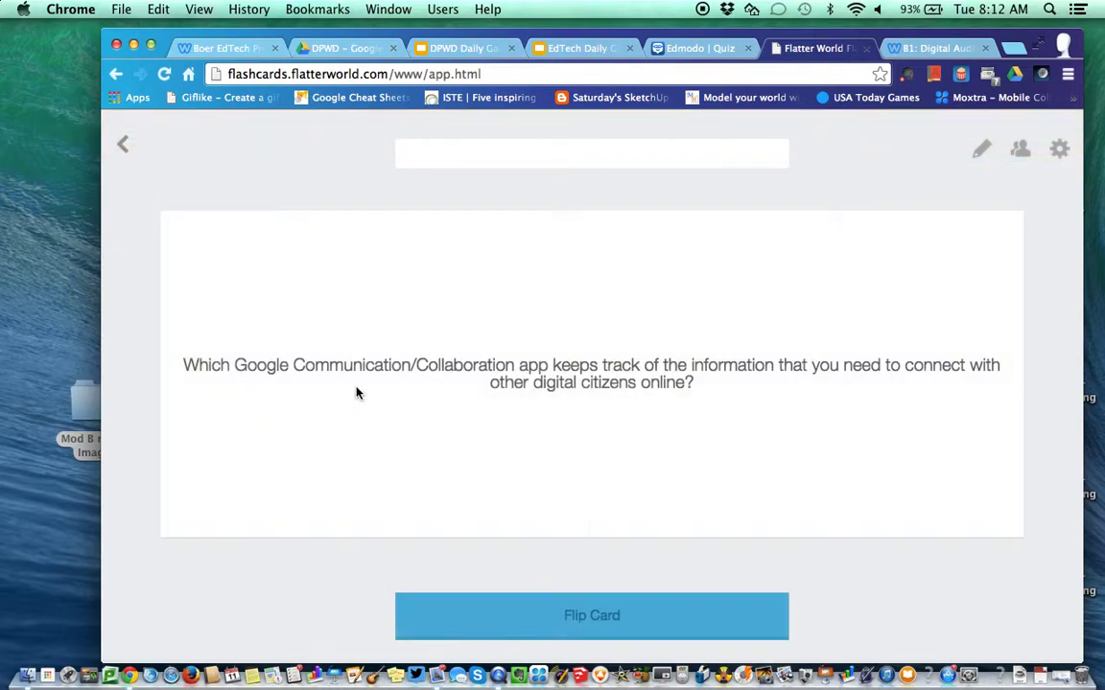
click(469, 629)
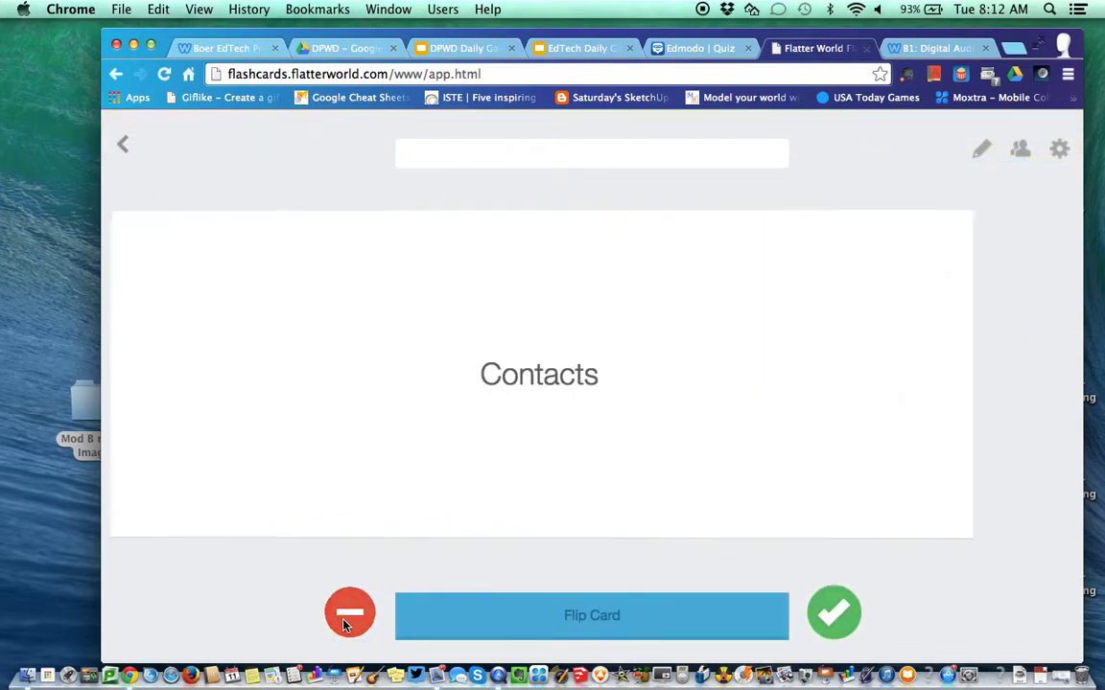
click(346, 623)
click(528, 604)
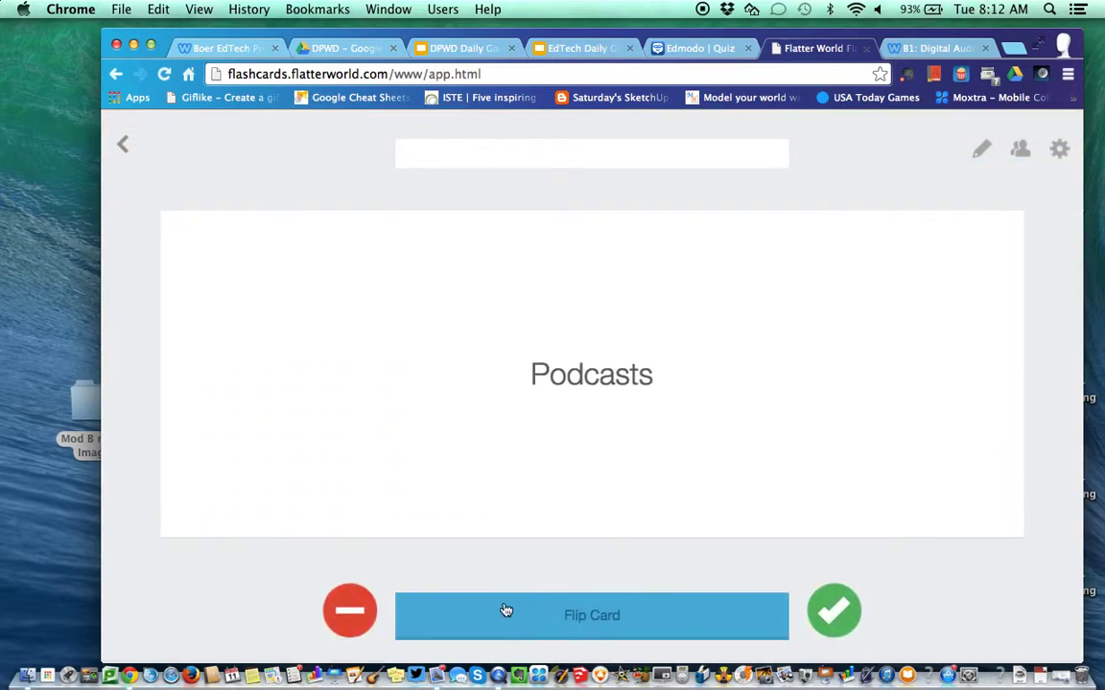
click(835, 606)
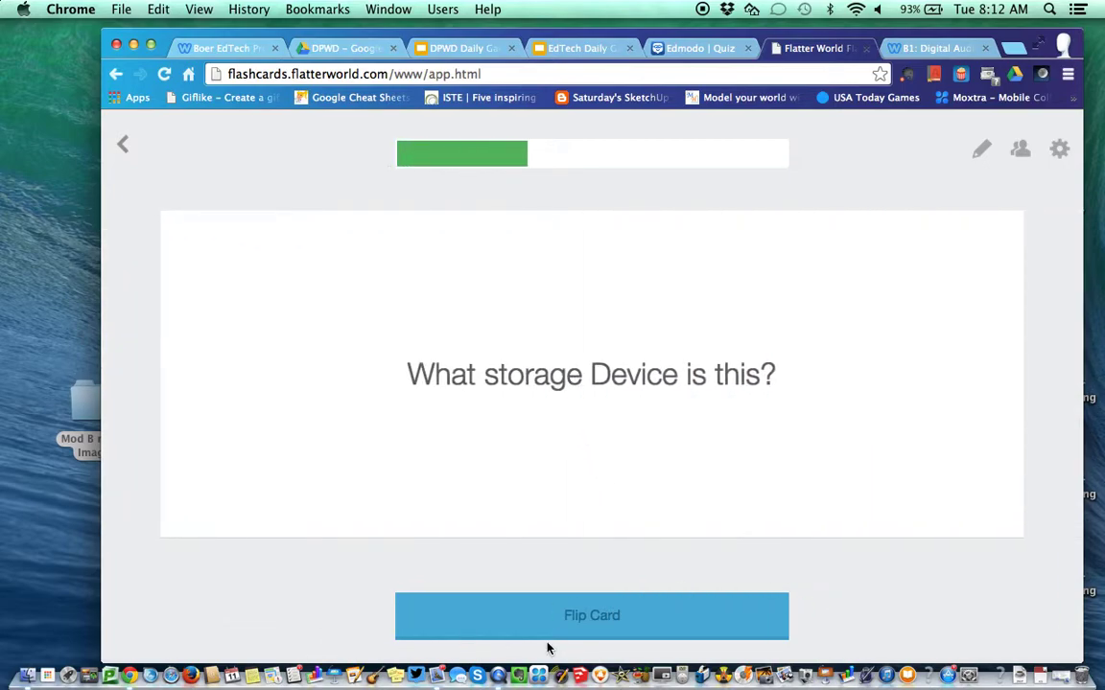
click(557, 622)
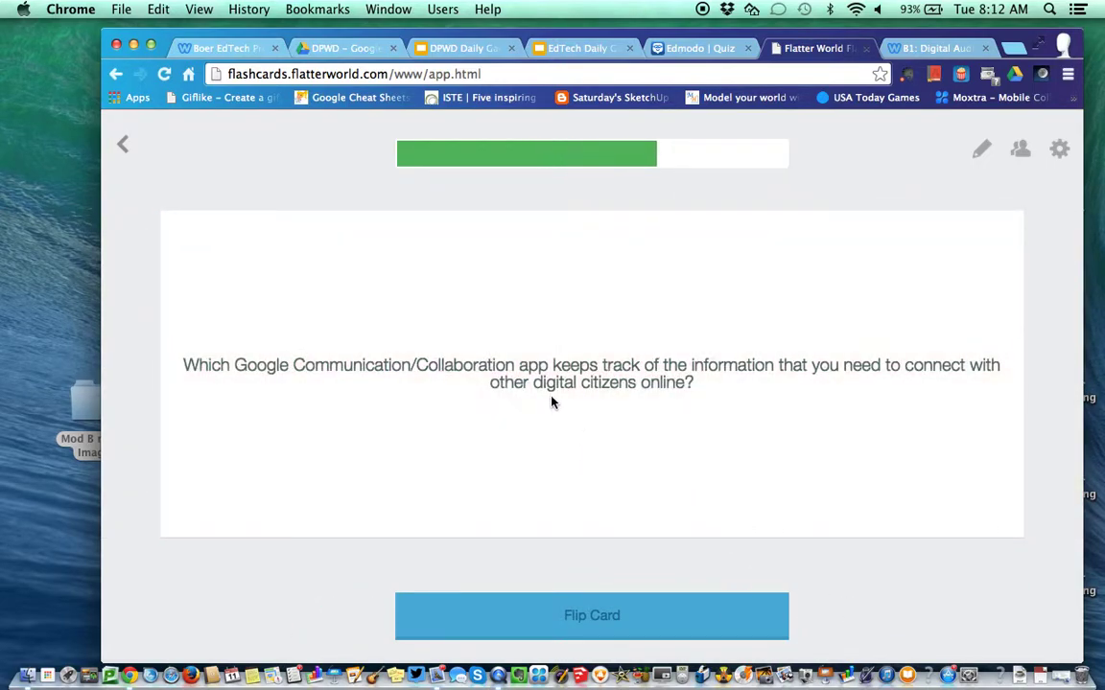
click(576, 616)
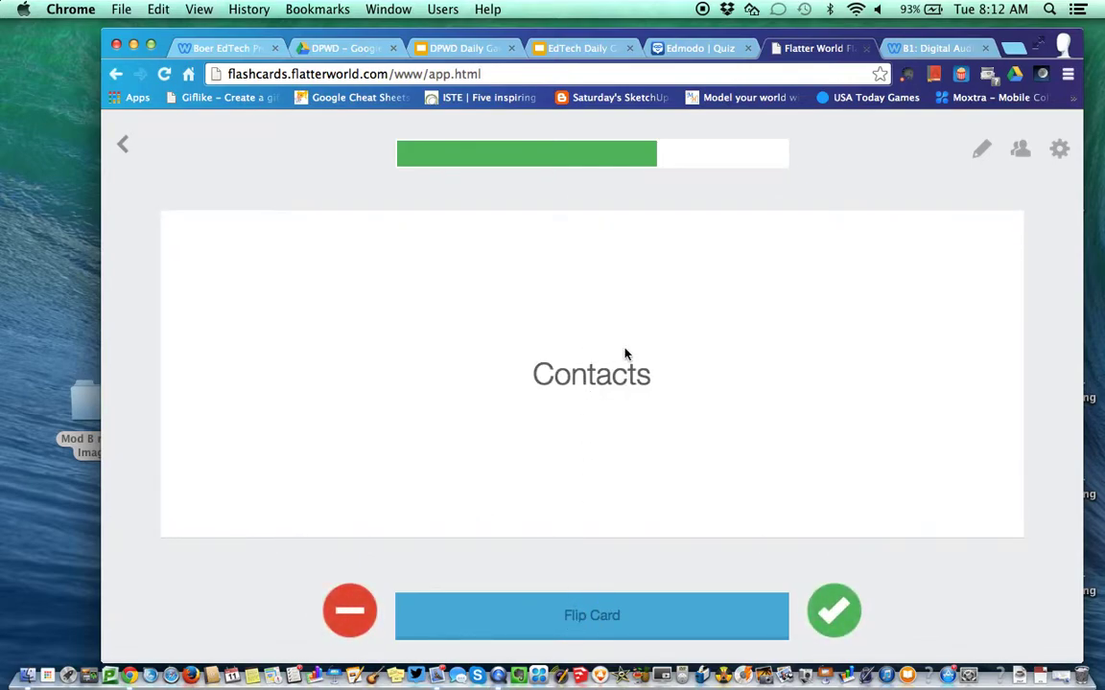
click(836, 609)
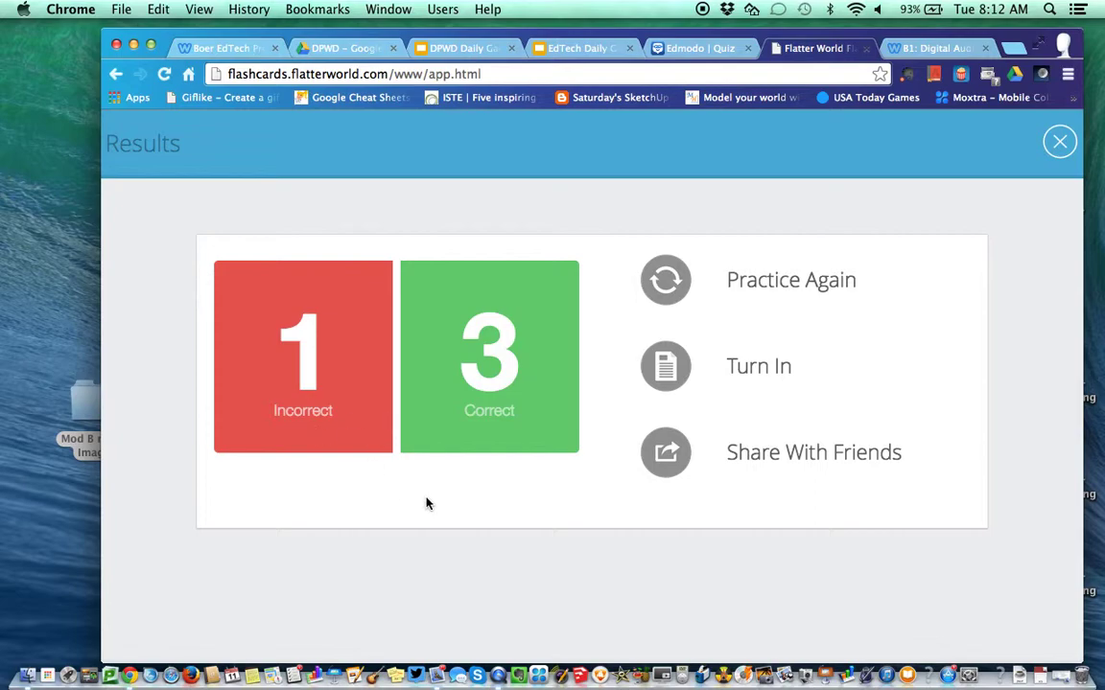
click(1059, 142)
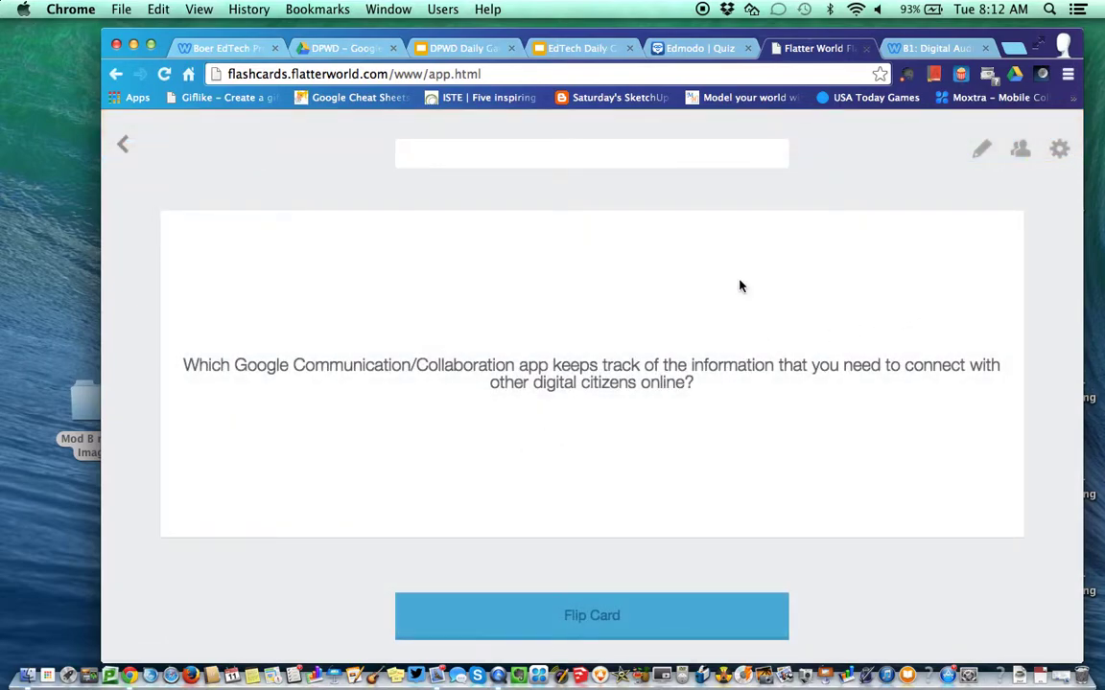
Go to the home screen, open My Stacks from the menu, and reopen EdTech Module B.
click(126, 146)
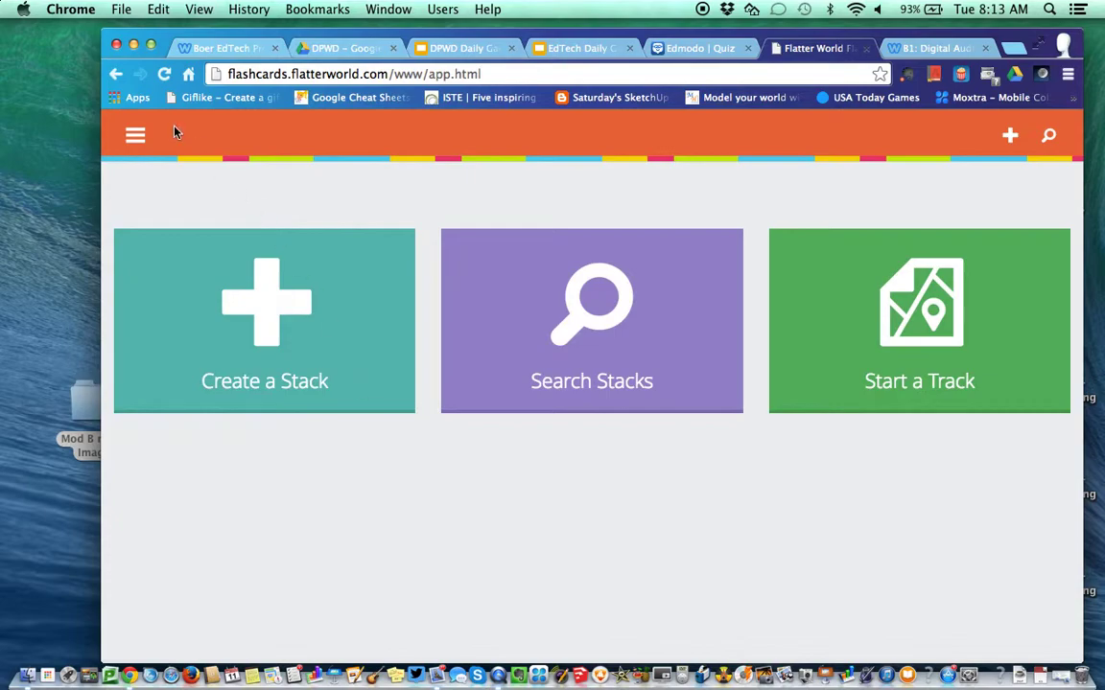
click(133, 134)
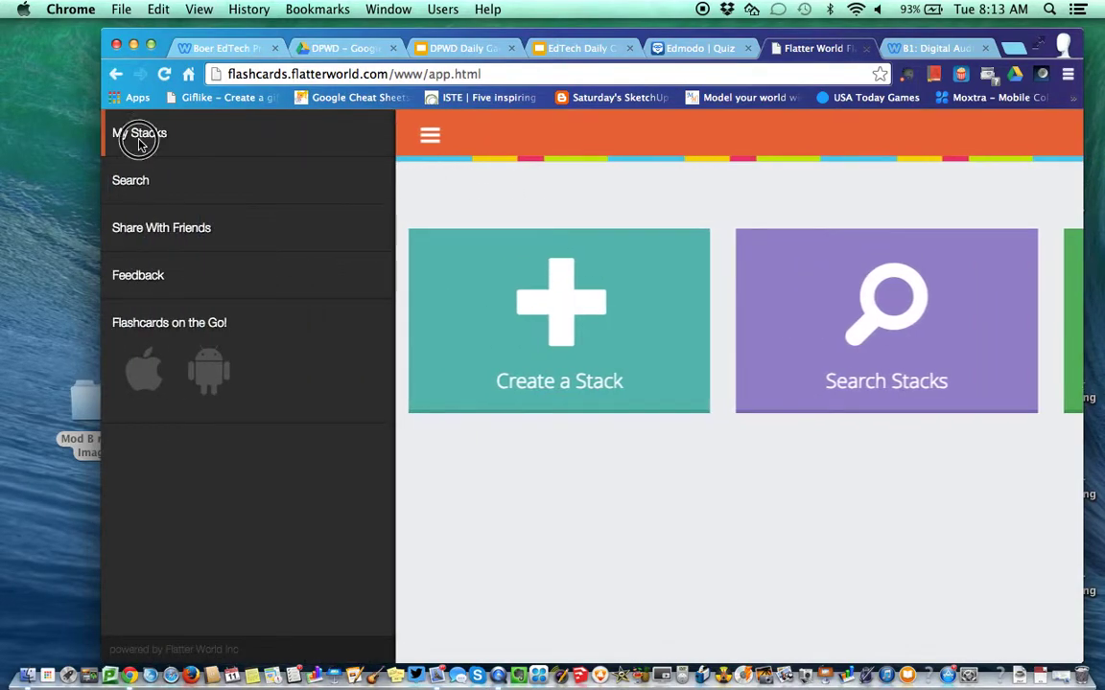
click(139, 141)
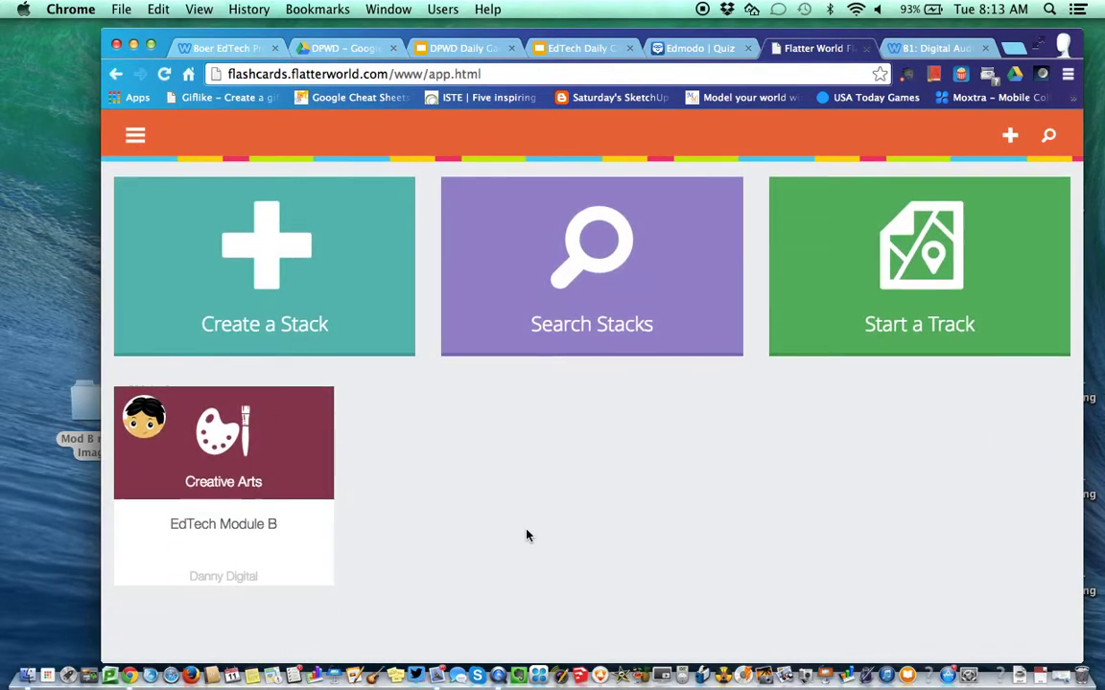
click(226, 470)
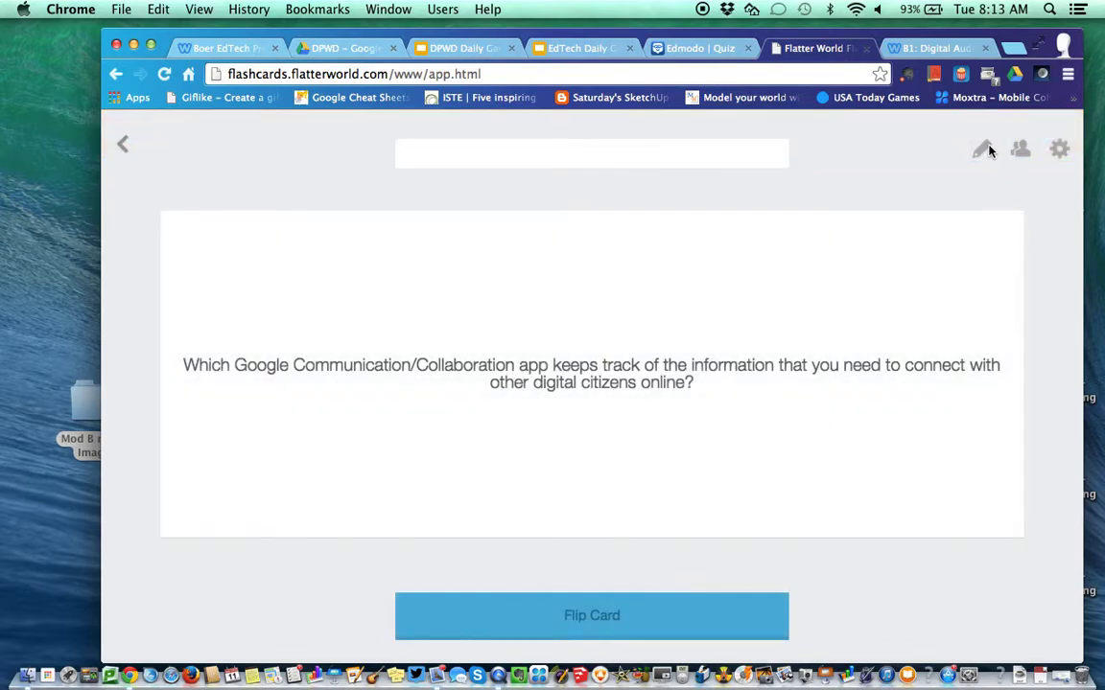
Reopen EdTech Module B in the Edit Stack editor and append a blank card after the contacts card.
click(980, 149)
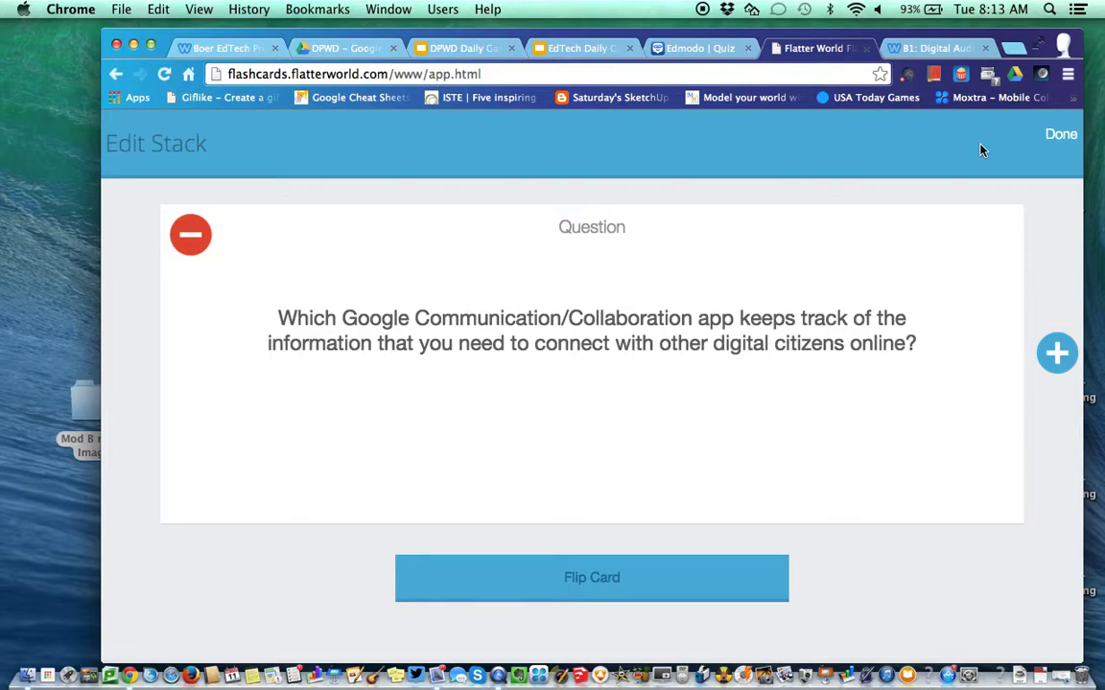
click(1055, 354)
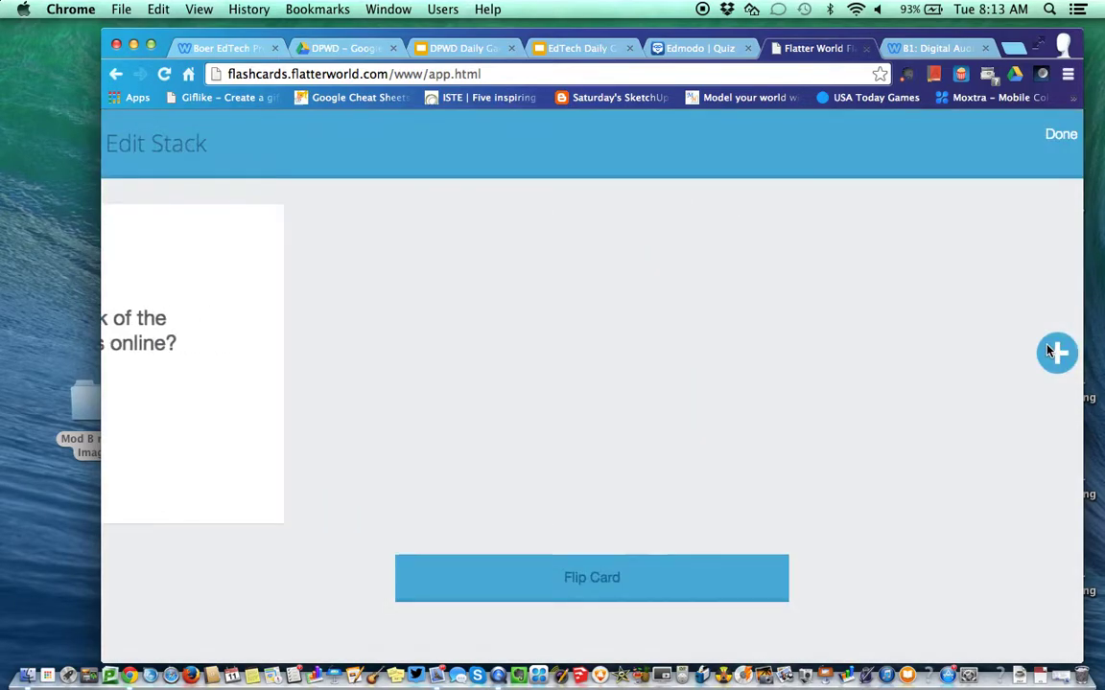
scroll(720, 373, down, 3)
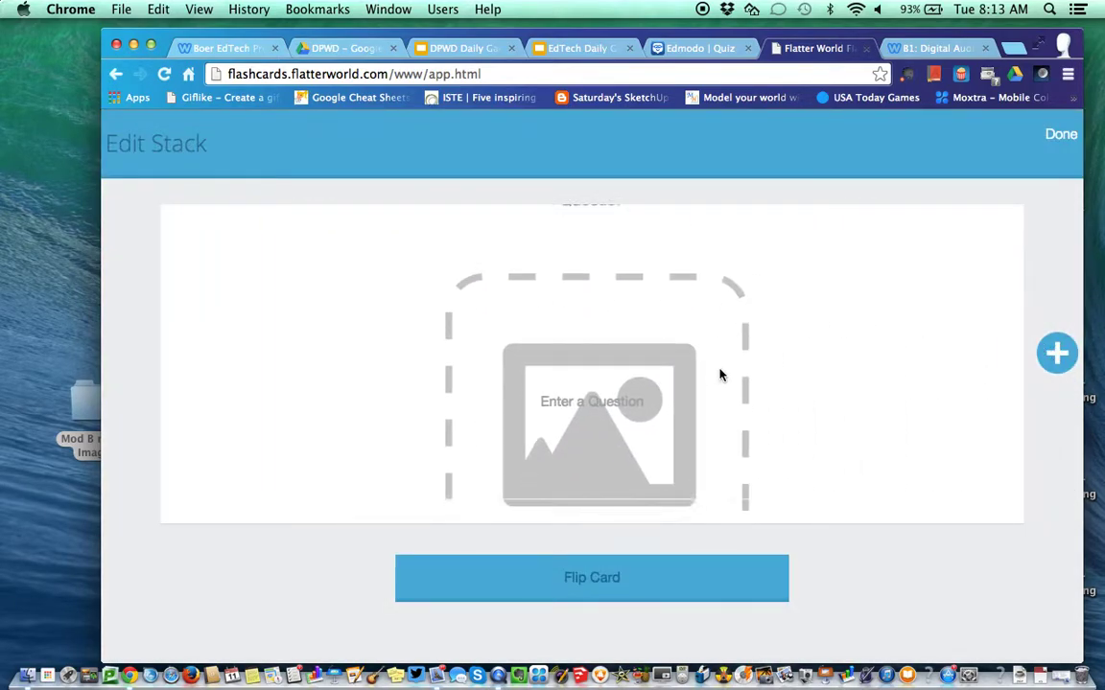